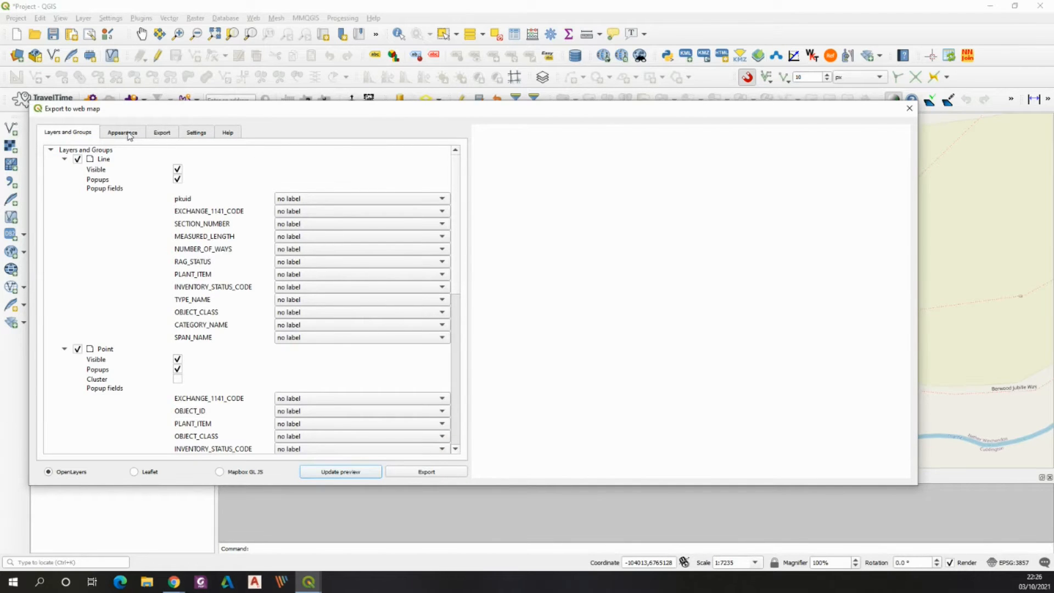
In the web map export's appearance options, set the layer search to Dunton II plant all: TYPE_NAME
{"action": "left_click", "coordinate": [123, 133]}
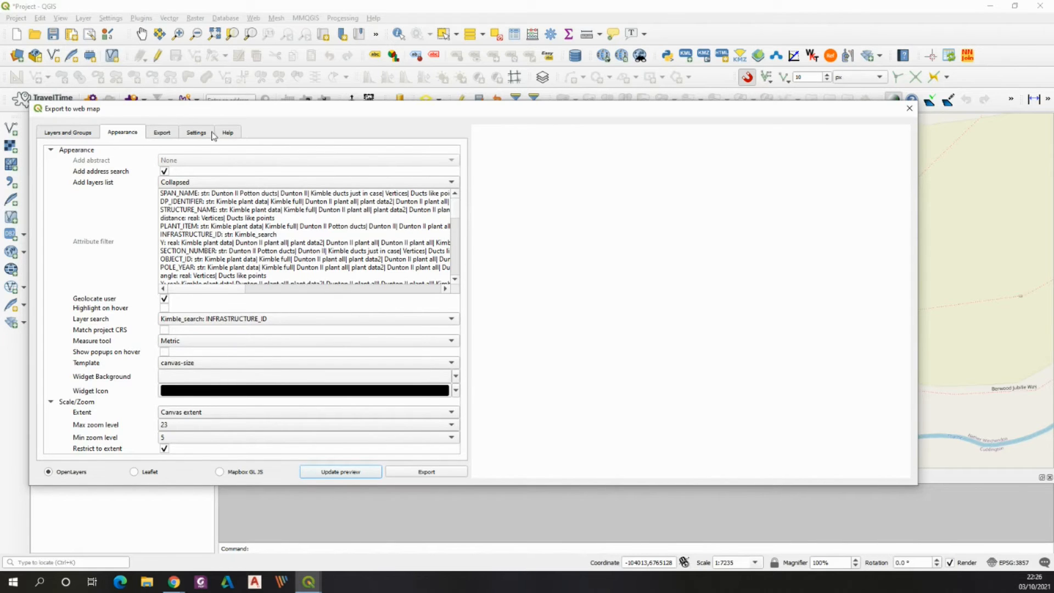
{"action": "left_click_drag", "start_coordinate": [223, 113], "coordinate": [333, 91]}
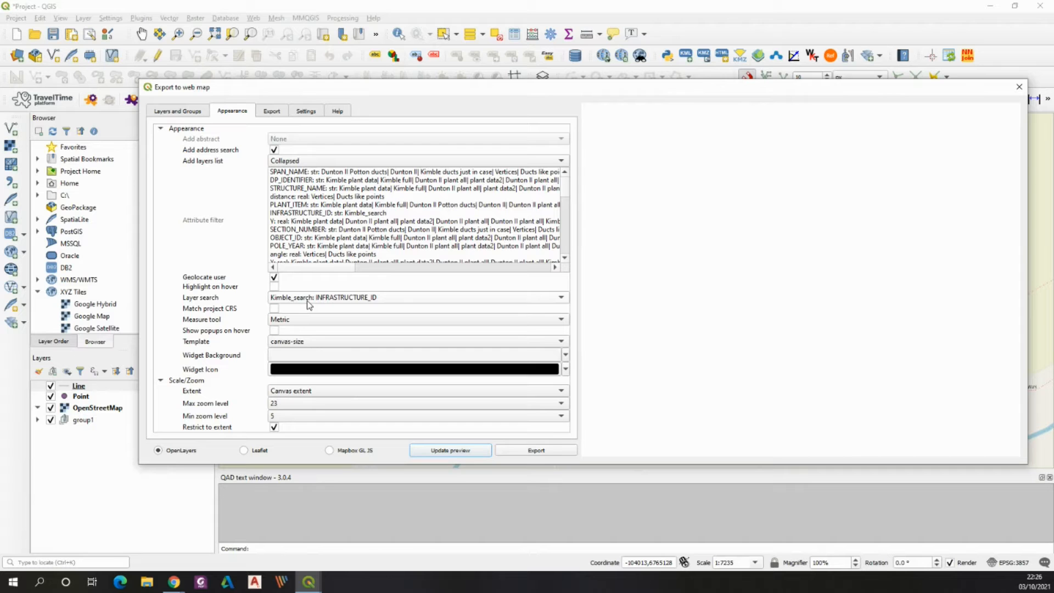
{"action": "left_click", "coordinate": [561, 299]}
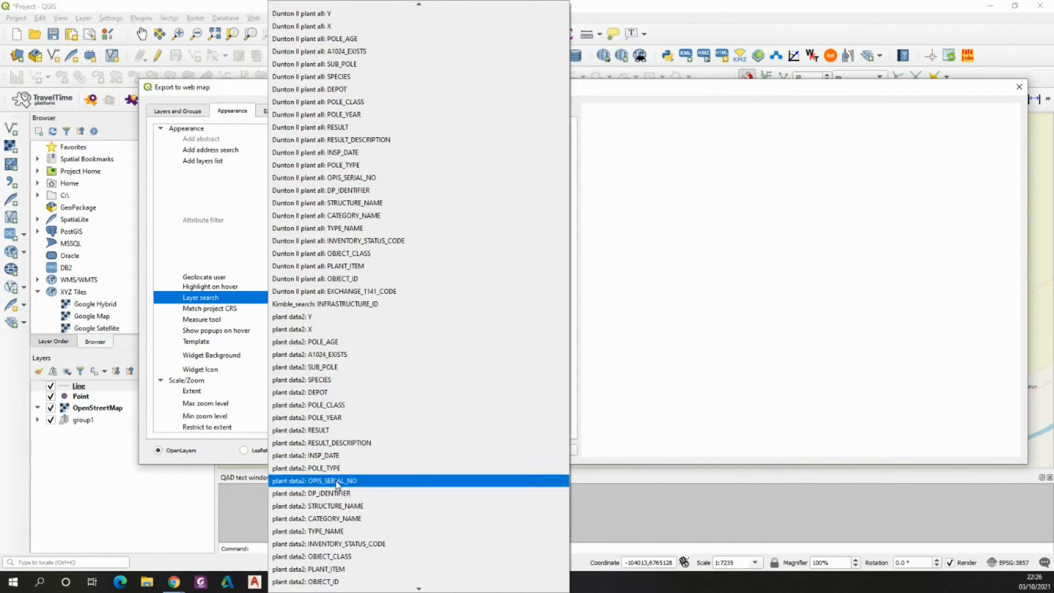
{"action": "left_click", "coordinate": [332, 231]}
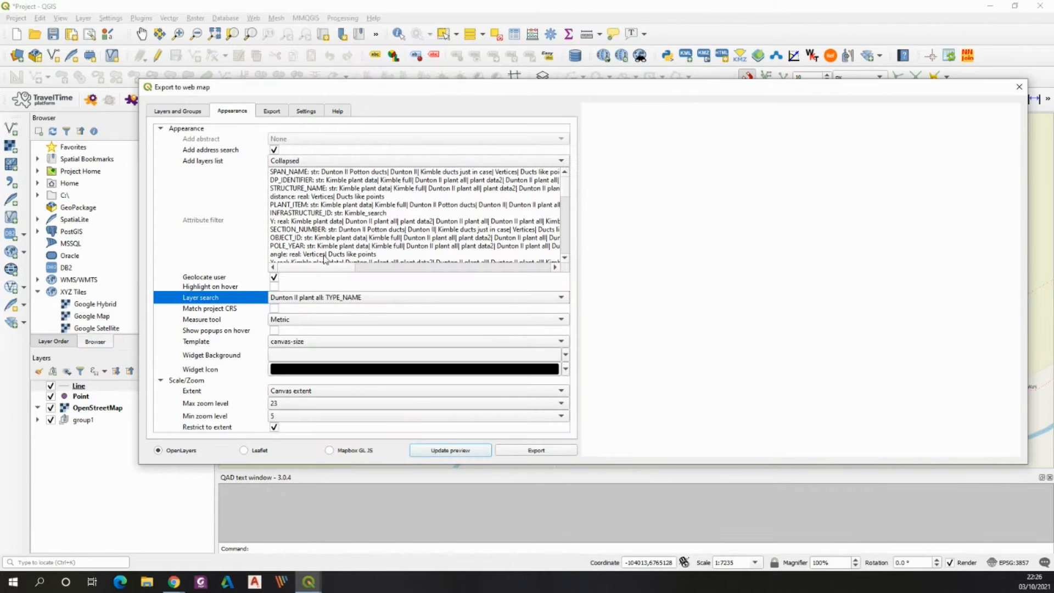
Review the Point layer's attribute table sorted by OBJECT_CLASS, and close the table
{"action": "left_click", "coordinate": [81, 399]}
{"action": "right_click", "coordinate": [80, 400]}
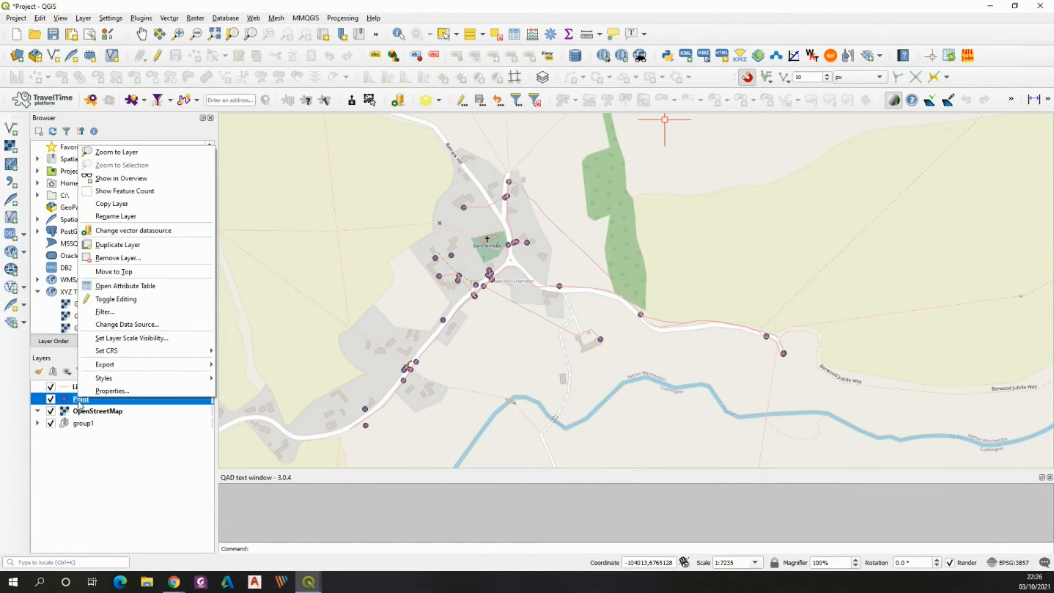
{"action": "left_click", "coordinate": [105, 287]}
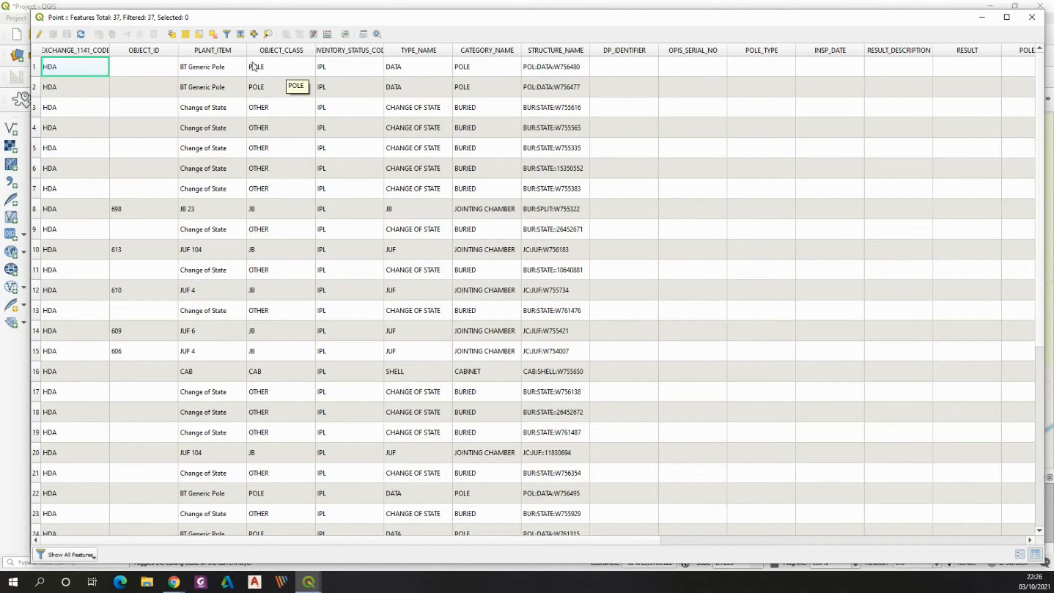
{"action": "left_click", "coordinate": [282, 51]}
{"action": "left_click", "coordinate": [288, 50]}
{"action": "left_click", "coordinate": [1032, 17]}
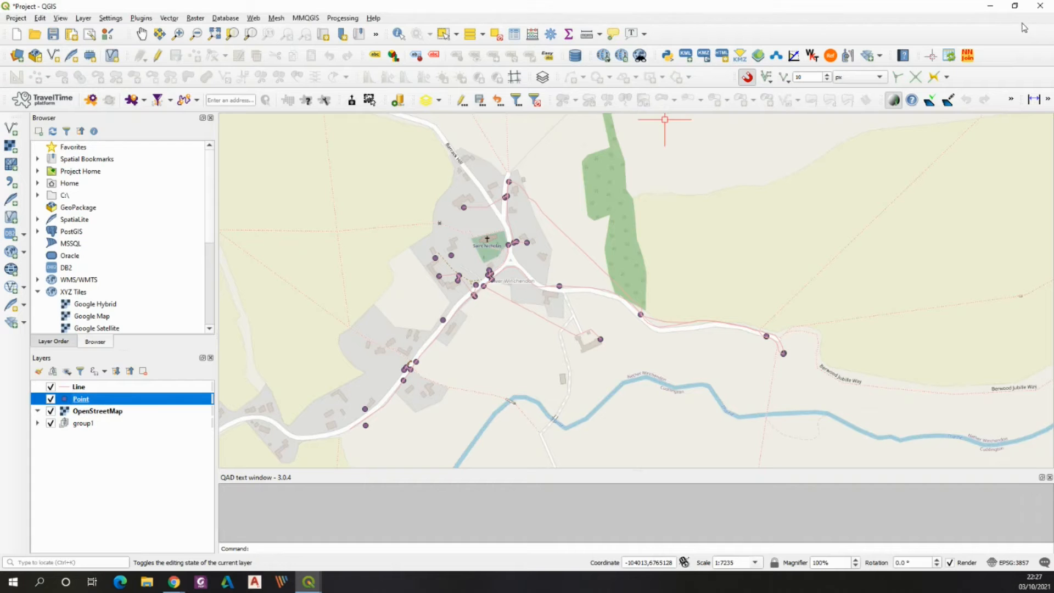
{"action": "left_click", "coordinate": [739, 56]}
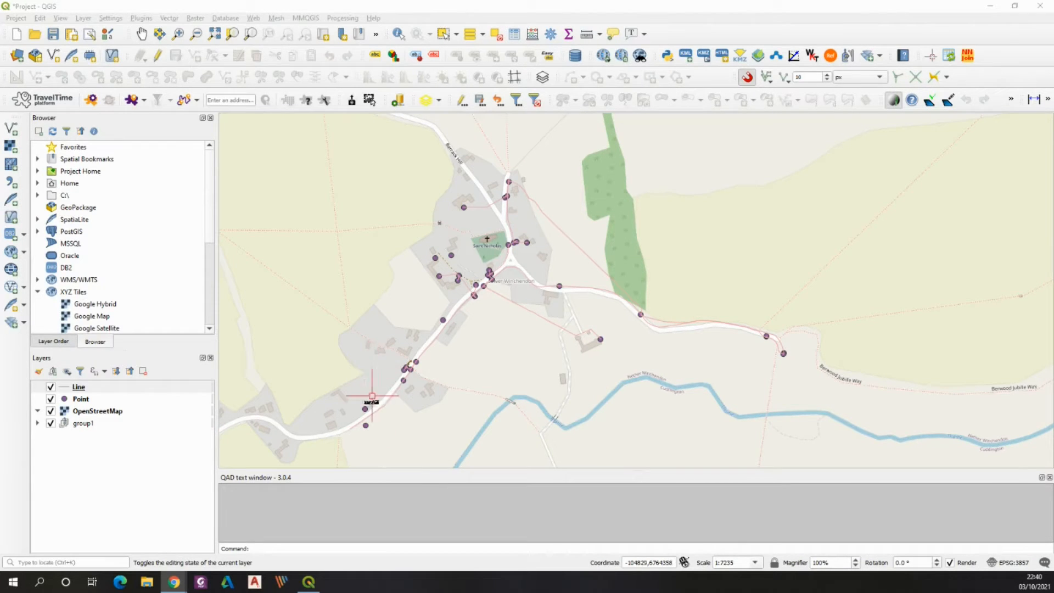
{"action": "left_click", "coordinate": [81, 401]}
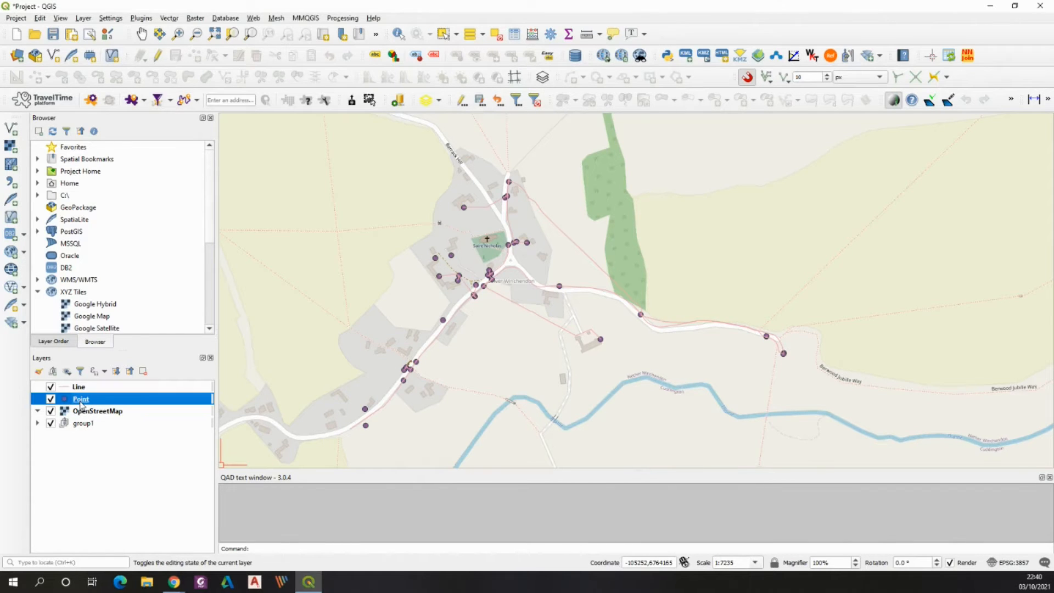
Run Extract Vertices on the Line layer, with the output as a temporary layer added to the project
{"action": "left_click", "coordinate": [80, 388]}
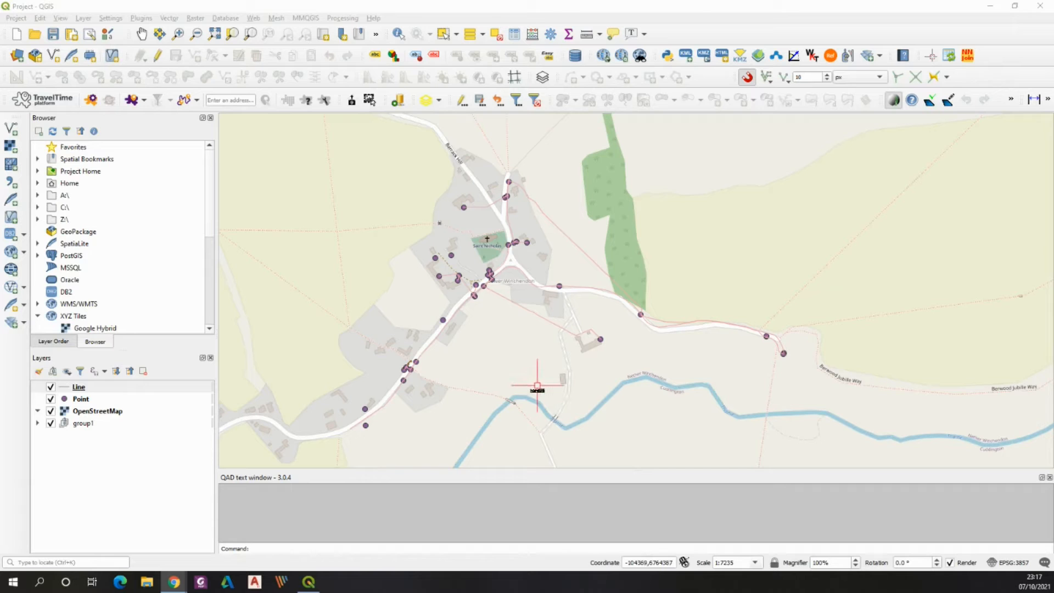
{"action": "left_click", "coordinate": [168, 18]}
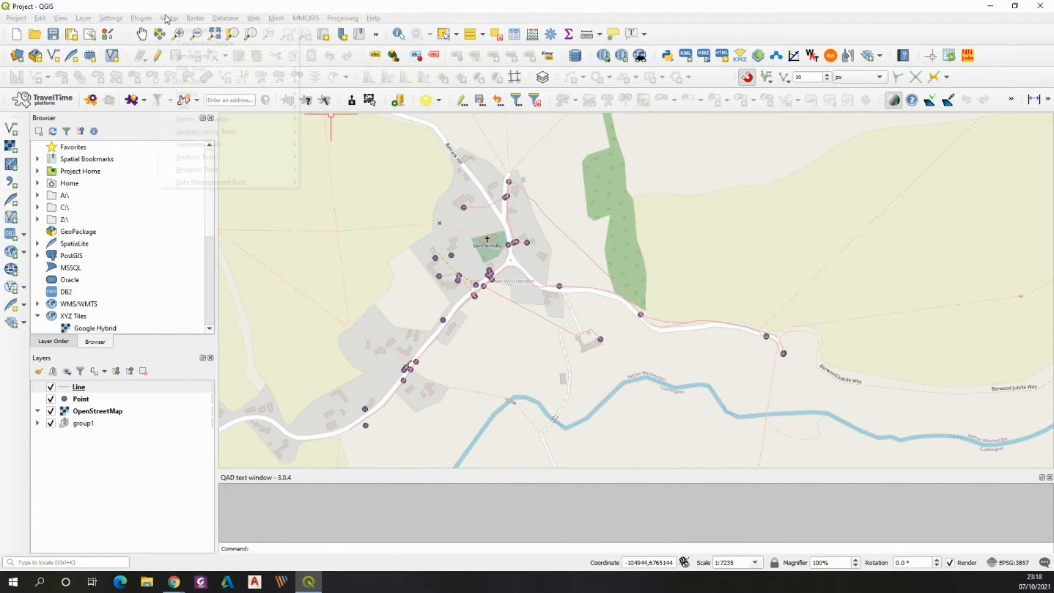
{"action": "left_click", "coordinate": [168, 19]}
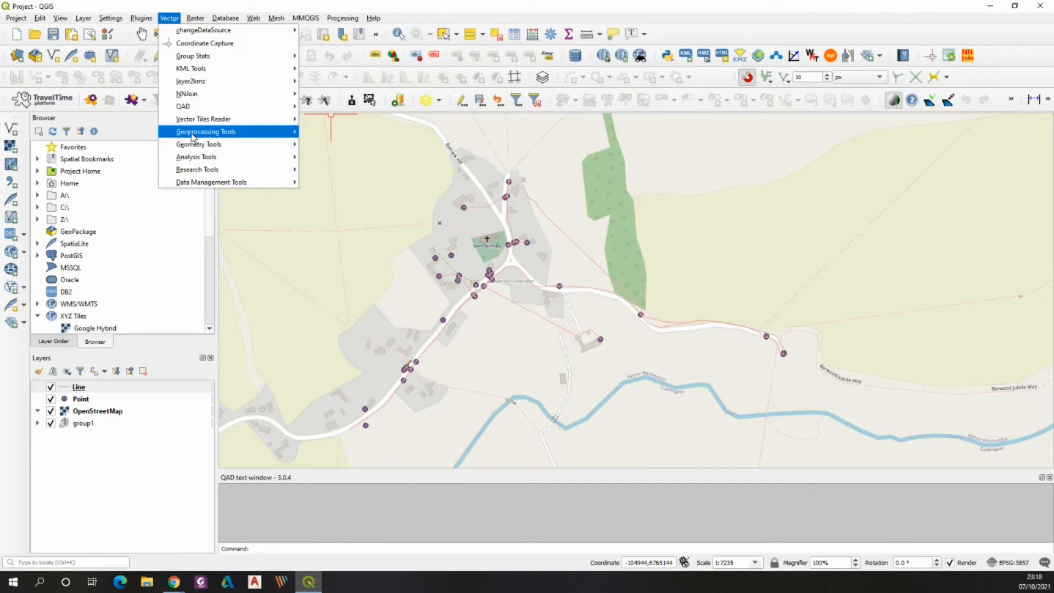
{"action": "mouse_move", "coordinate": [192, 134]}
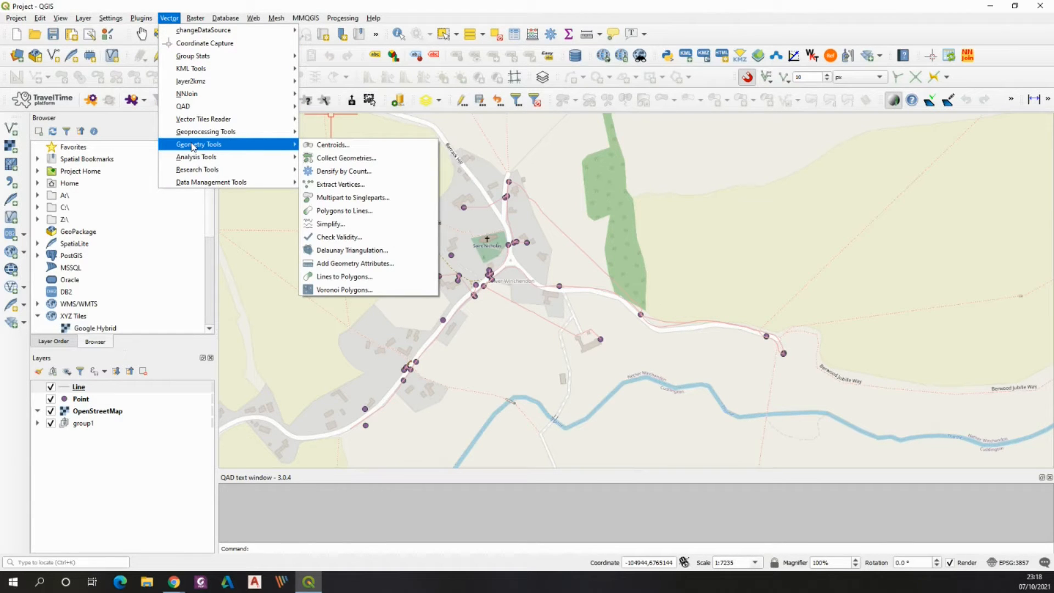
{"action": "left_click", "coordinate": [356, 188]}
{"action": "left_click_drag", "start_coordinate": [451, 172], "coordinate": [604, 71]}
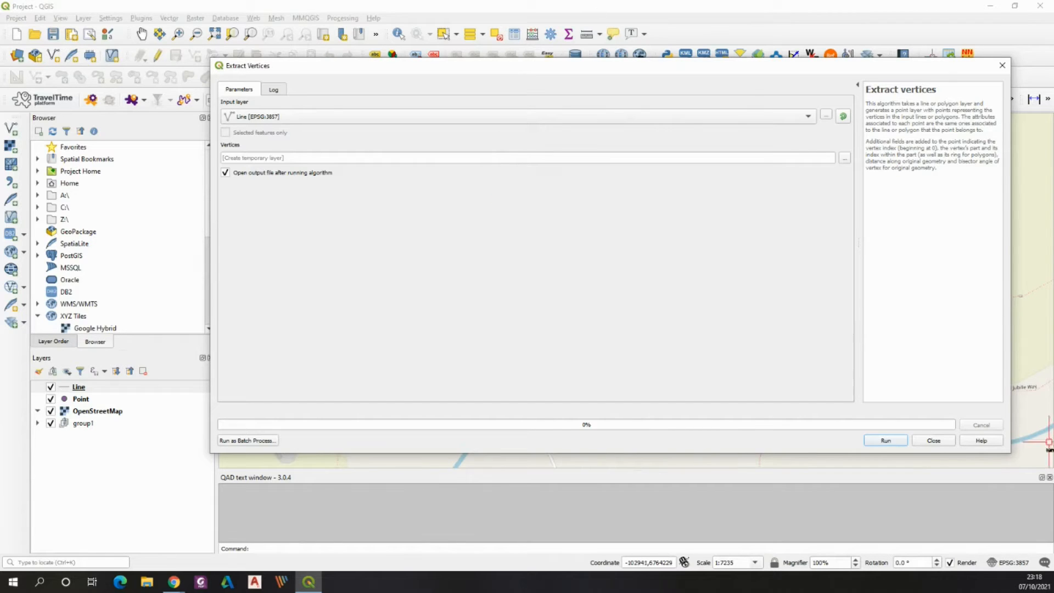
{"action": "left_click", "coordinate": [886, 441]}
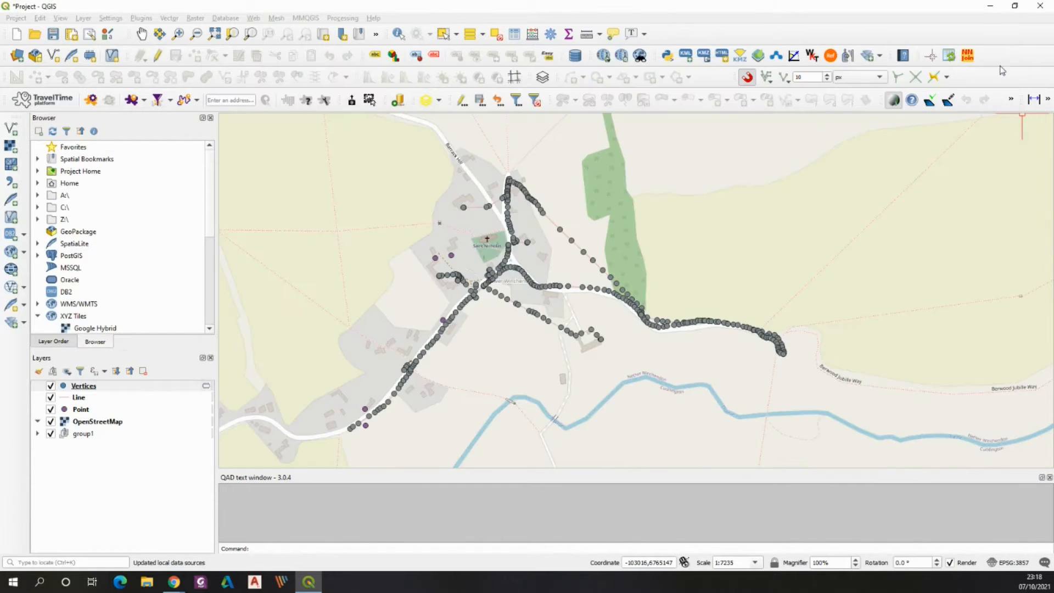
{"action": "left_click", "coordinate": [1003, 66]}
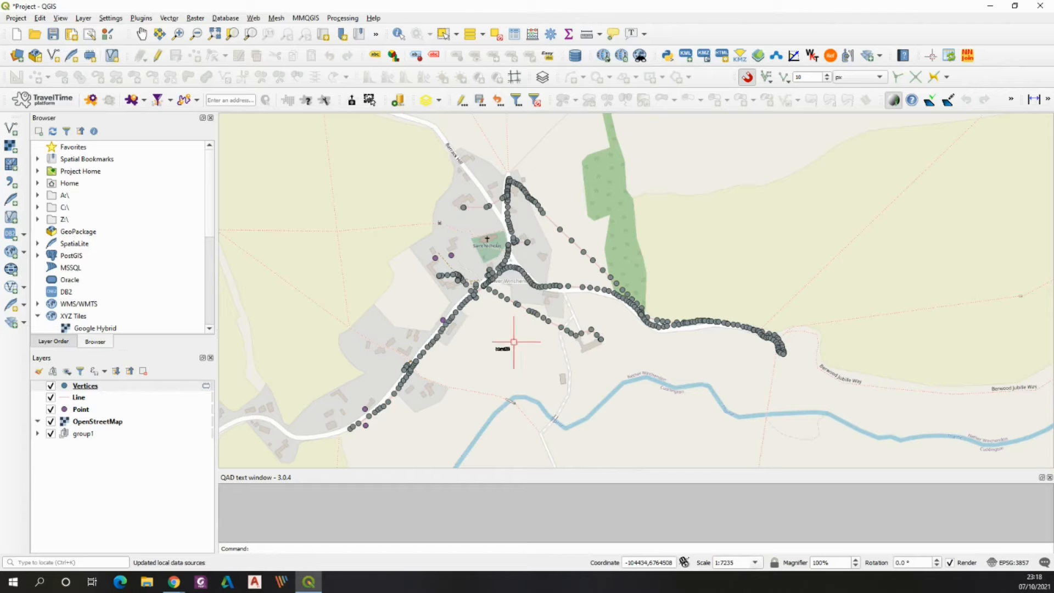
Hide the Line layer and sort the Vertices layer's attribute table by vertex_index in descending order
{"action": "left_click", "coordinate": [51, 397]}
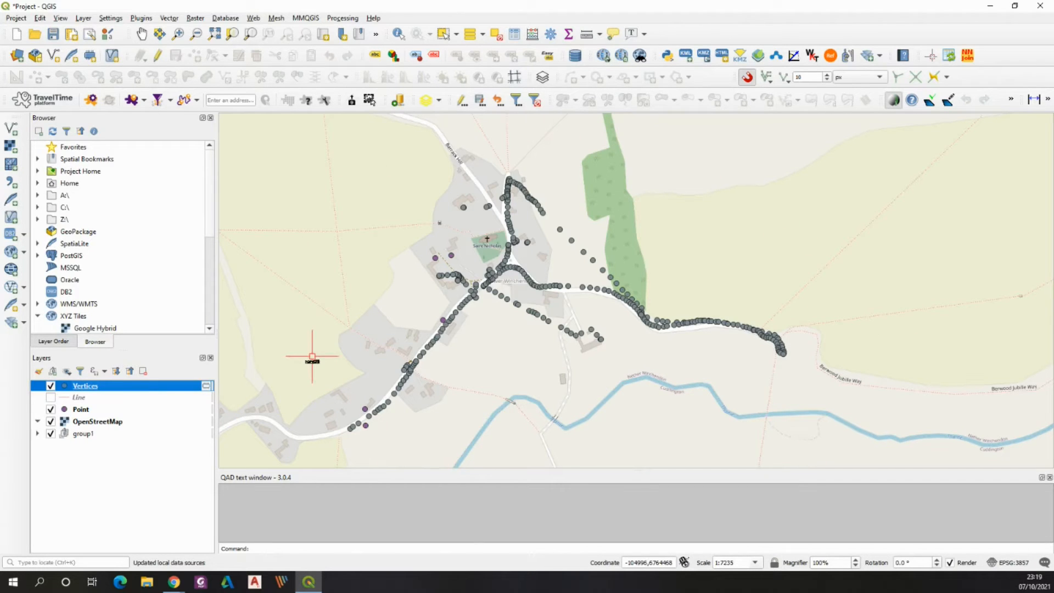
{"action": "right_click", "coordinate": [91, 387]}
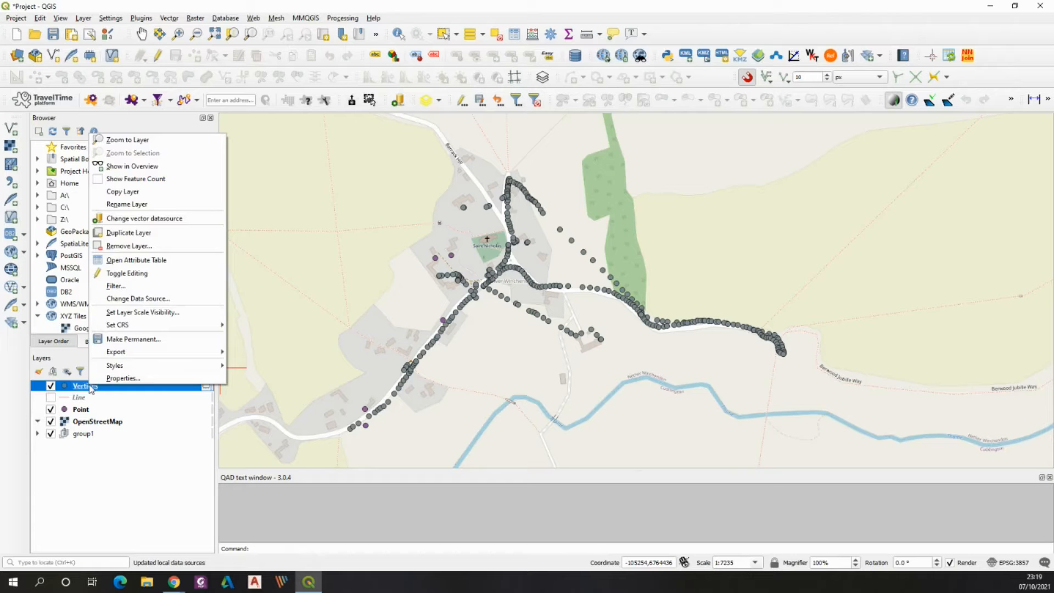
{"action": "left_click", "coordinate": [137, 271]}
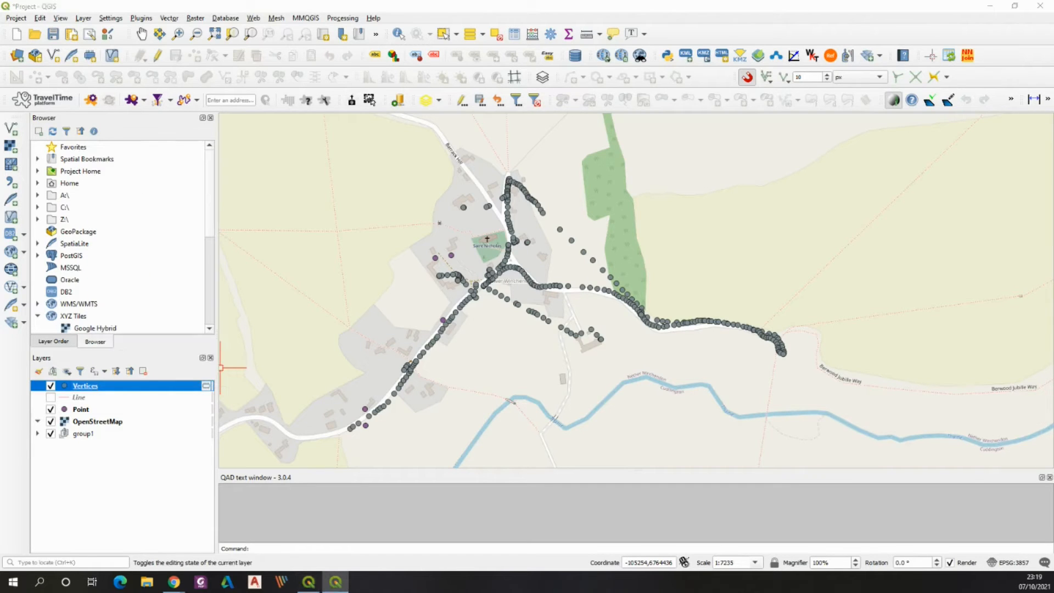
{"action": "key", "text": "F6"}
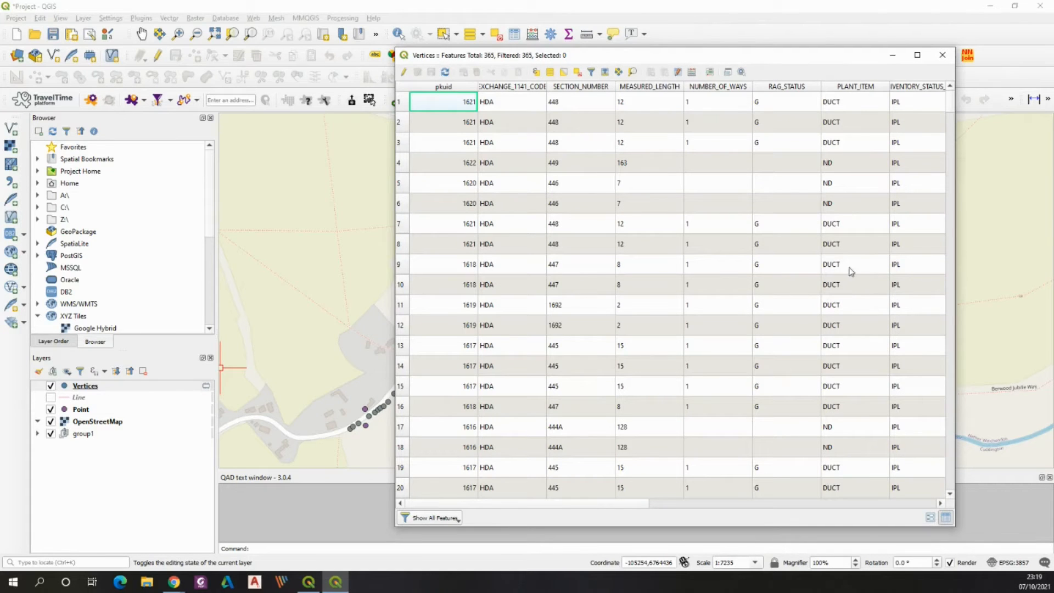
{"action": "left_click_drag", "start_coordinate": [693, 55], "coordinate": [750, 44]}
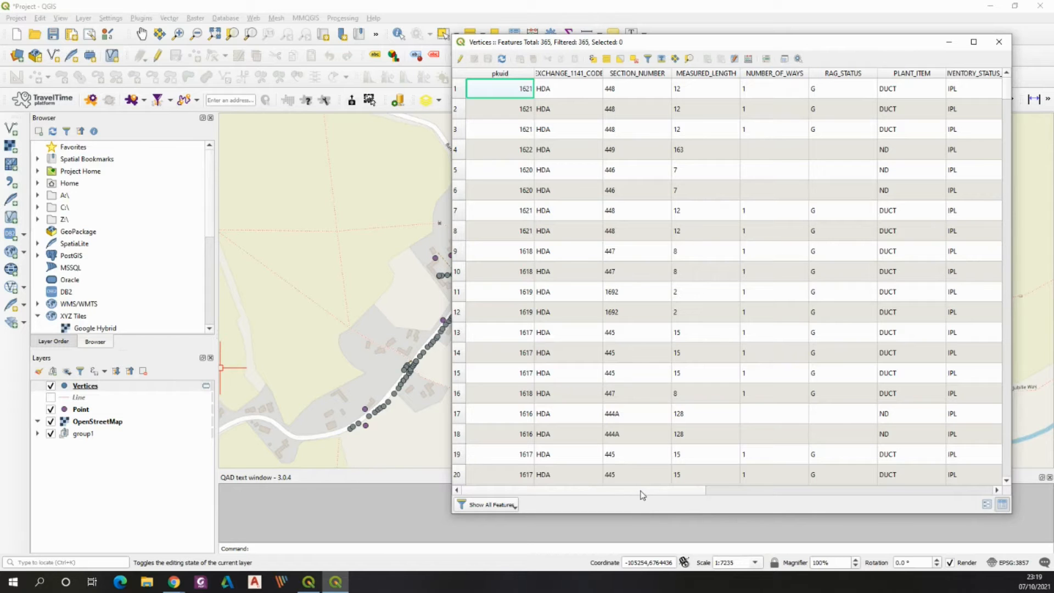
{"action": "left_click_drag", "start_coordinate": [640, 491], "coordinate": [989, 497]}
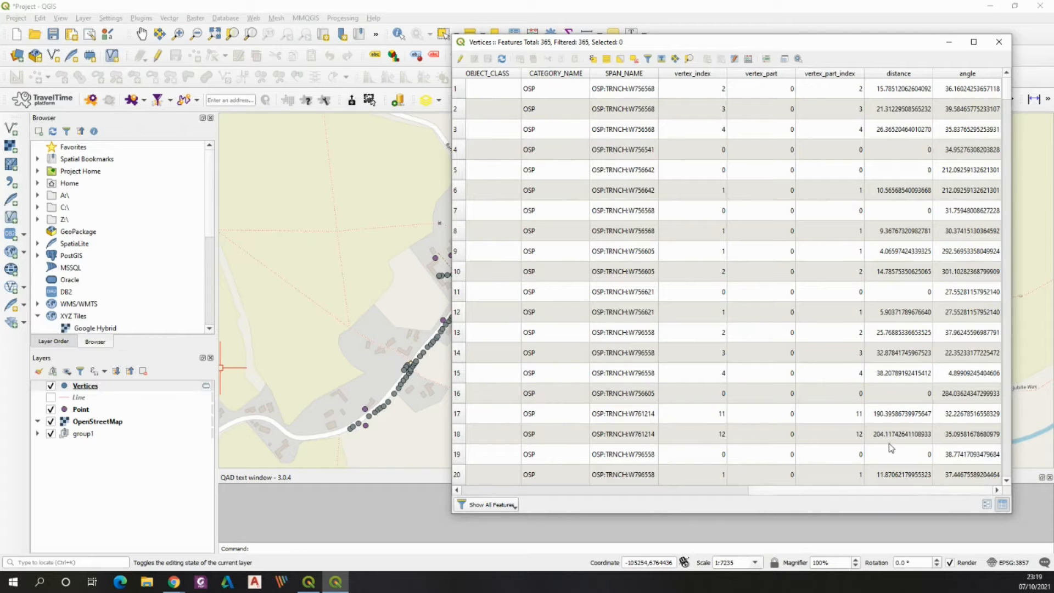
{"action": "left_click", "coordinate": [692, 75]}
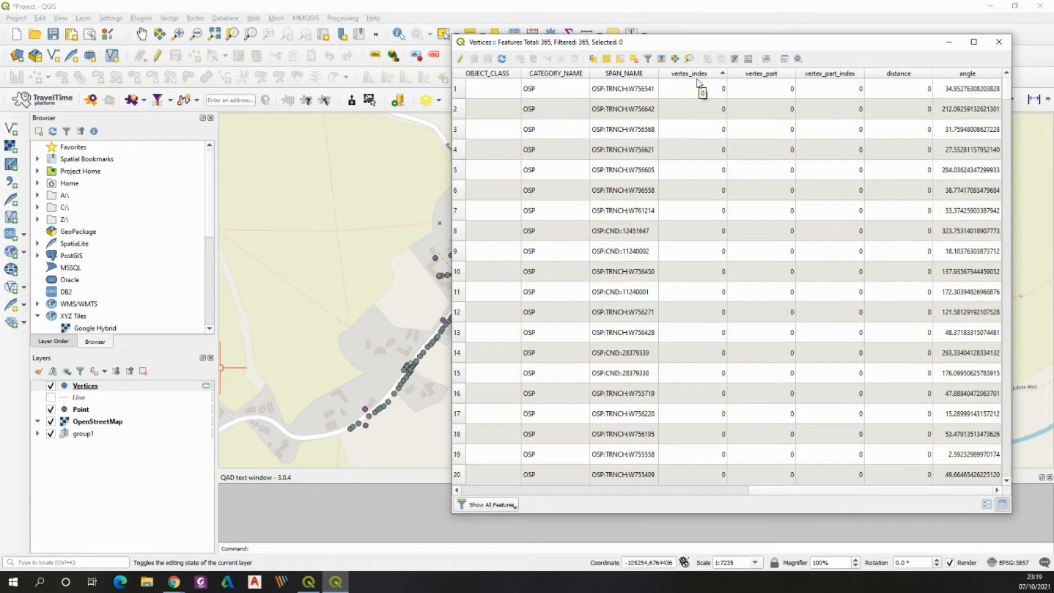
{"action": "left_click", "coordinate": [700, 76]}
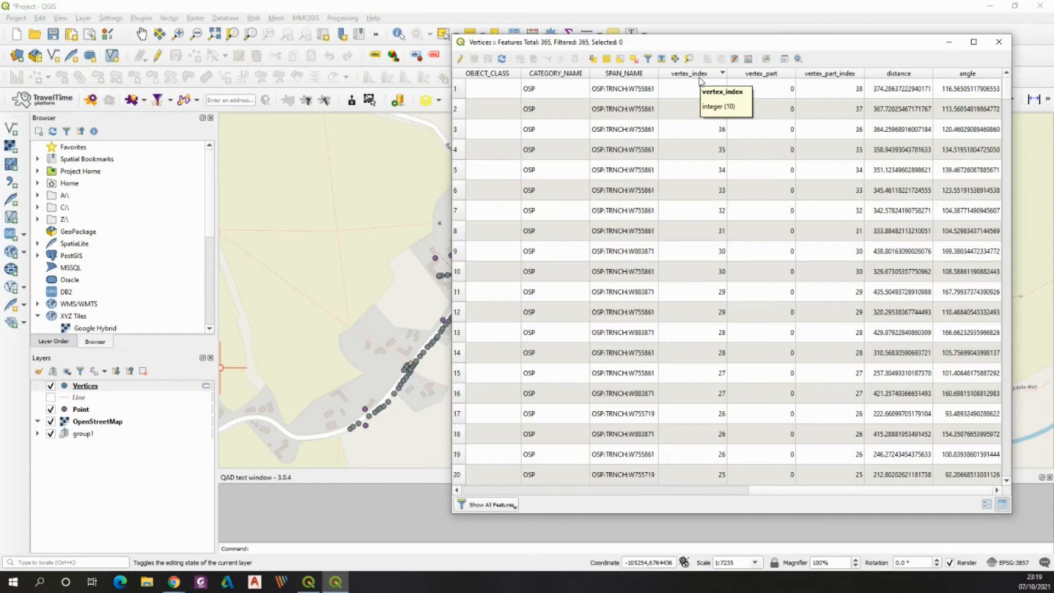
Show the Line layer again and examine how the extracted vertices are distributed along the lines around the village
{"action": "left_click", "coordinate": [51, 406]}
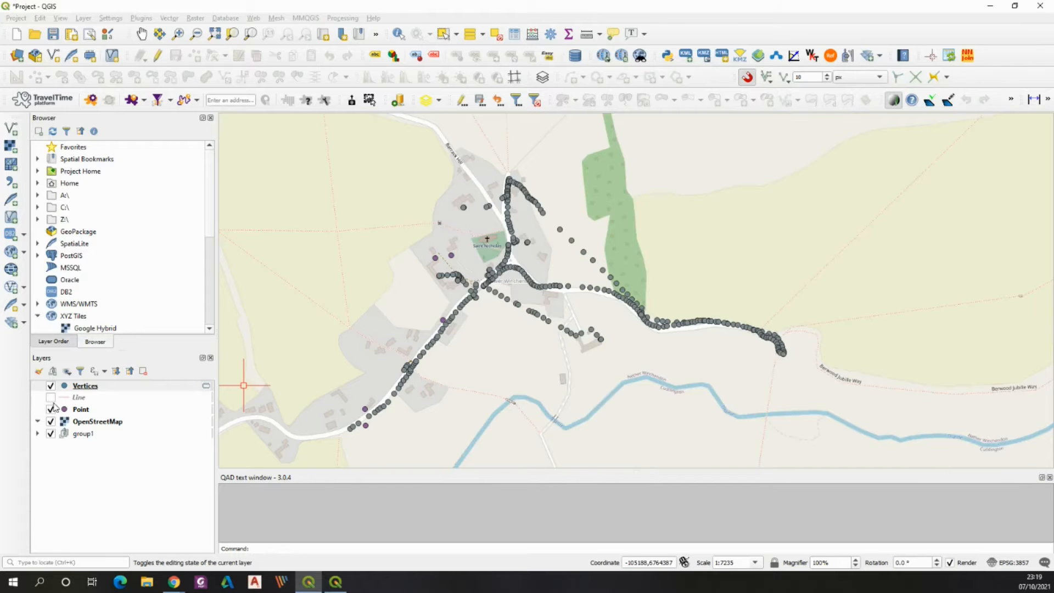
{"action": "left_click", "coordinate": [51, 397]}
{"action": "scroll", "coordinate": [577, 226], "scroll_direction": "up", "scroll_amount": 2}
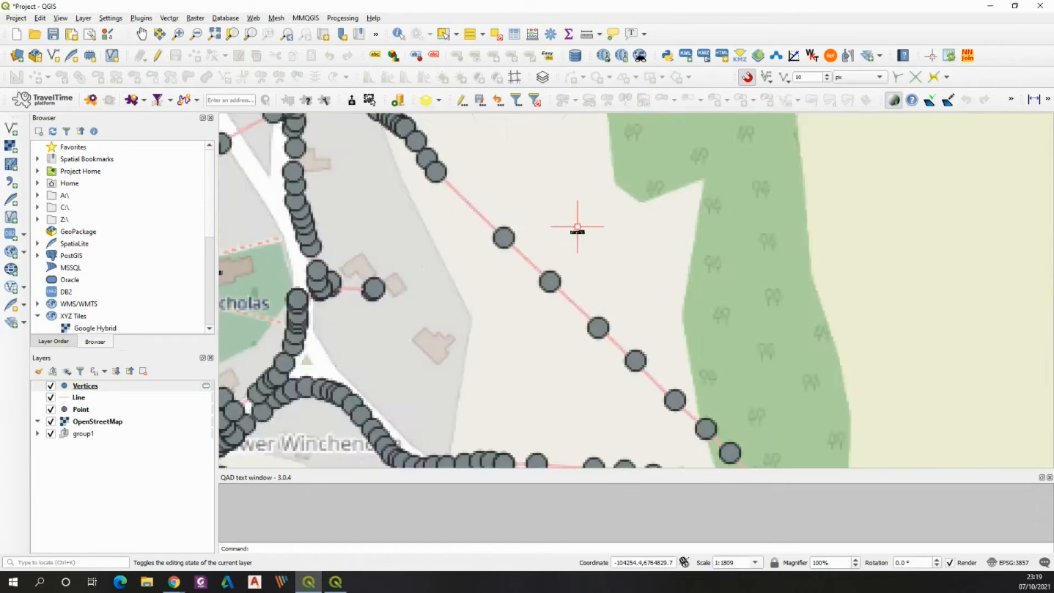
{"action": "scroll", "coordinate": [578, 227], "scroll_direction": "down", "scroll_amount": 1}
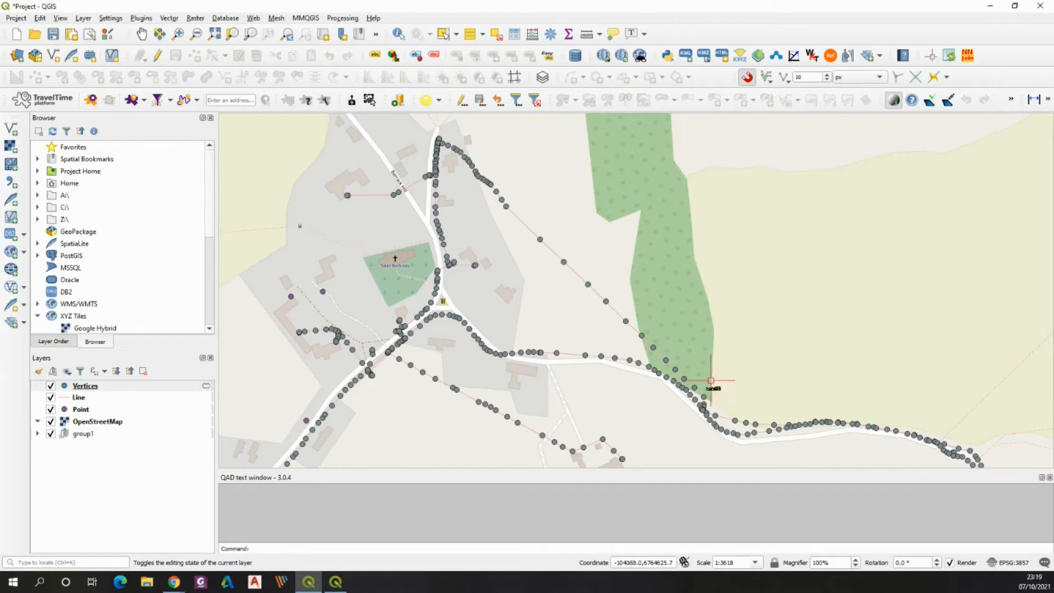
{"action": "scroll", "coordinate": [546, 245], "scroll_direction": "up", "scroll_amount": 1}
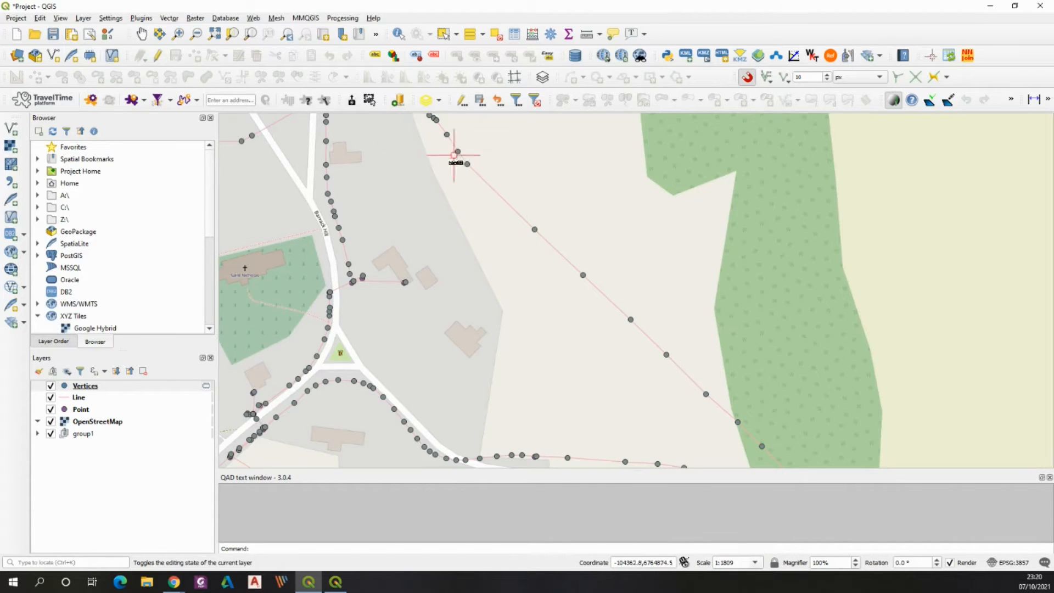
{"action": "scroll", "coordinate": [760, 412], "scroll_direction": "down", "scroll_amount": 1}
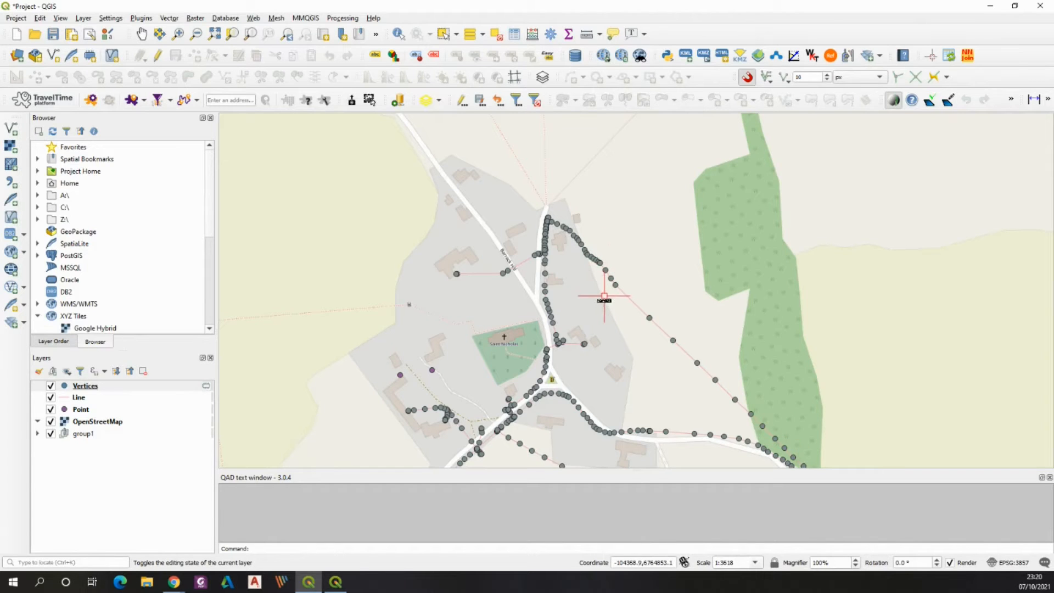
{"action": "scroll", "coordinate": [665, 340], "scroll_direction": "up", "scroll_amount": 1}
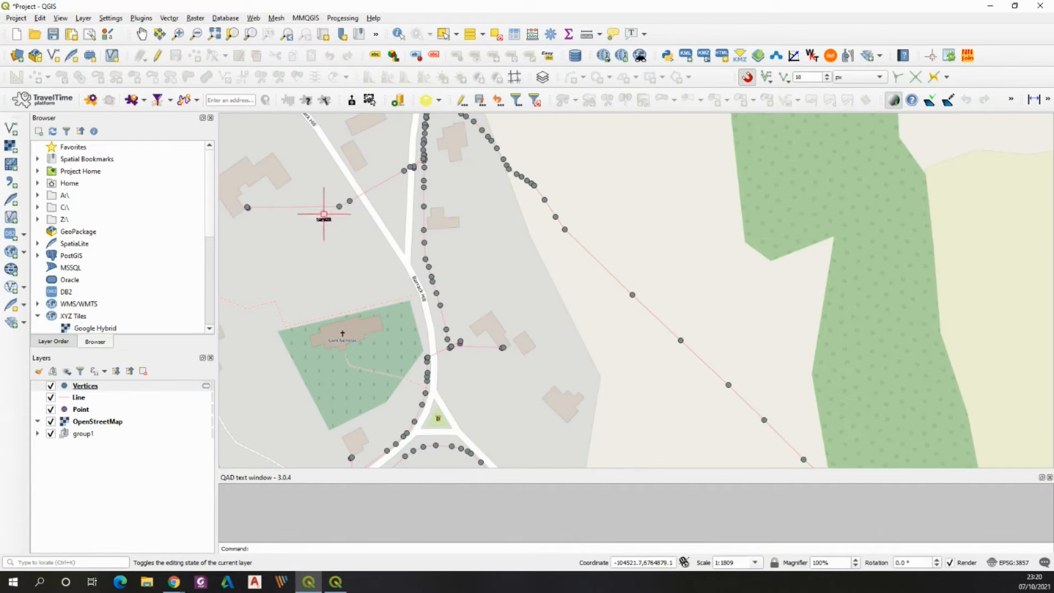
{"action": "scroll", "coordinate": [267, 196], "scroll_direction": "up", "scroll_amount": 1}
{"action": "scroll", "coordinate": [285, 226], "scroll_direction": "down", "scroll_amount": 1}
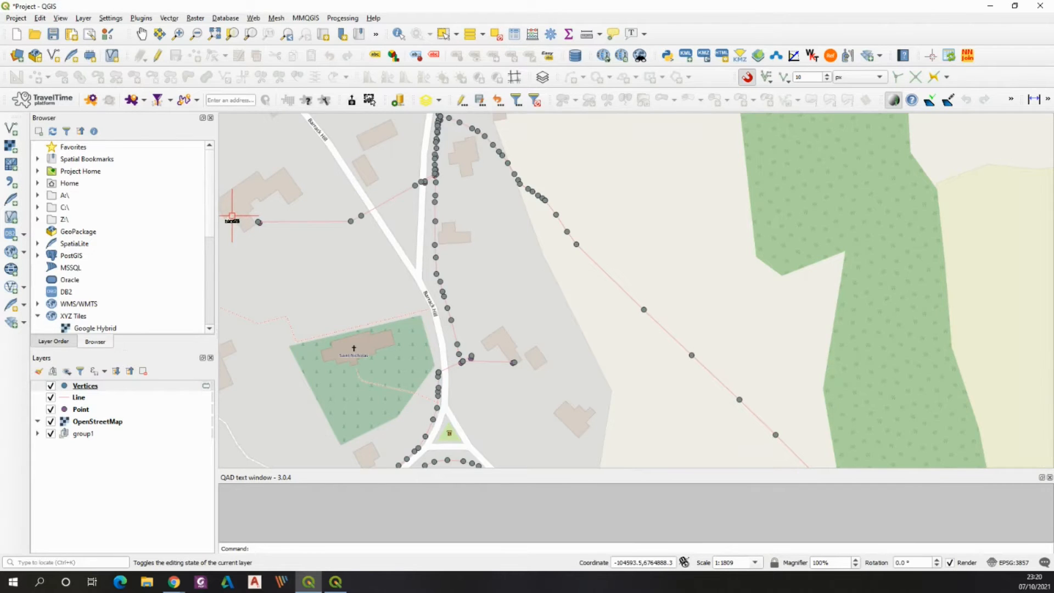
{"action": "scroll", "coordinate": [232, 221], "scroll_direction": "up", "scroll_amount": 1}
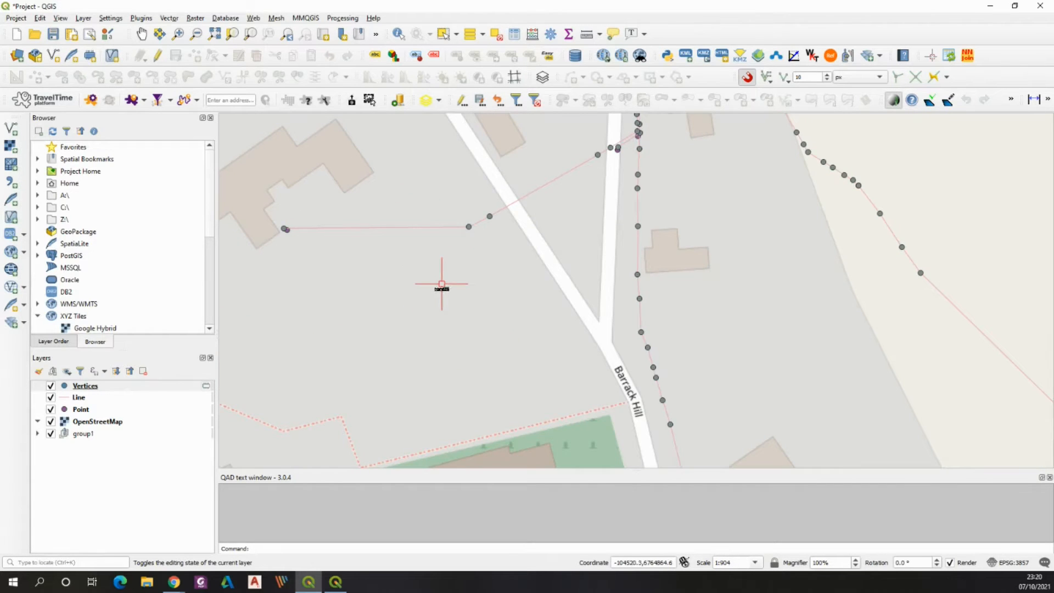
{"action": "scroll", "coordinate": [442, 284], "scroll_direction": "down", "scroll_amount": 1}
{"action": "scroll", "coordinate": [433, 302], "scroll_direction": "down", "scroll_amount": 1}
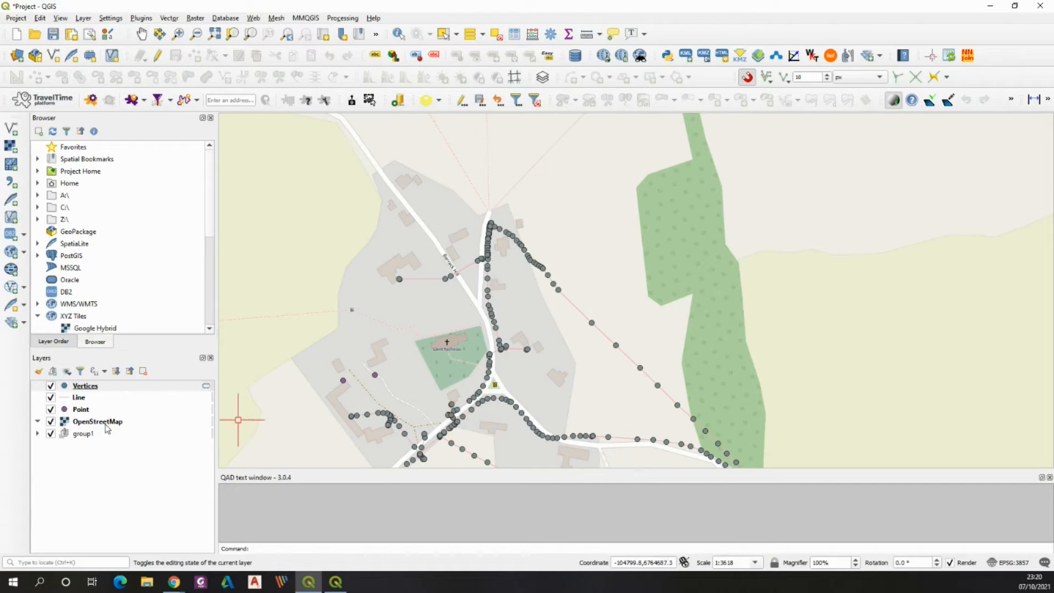
Open the Vertices layer's attribute table and sort it by vertex_index in descending order
{"action": "left_click", "coordinate": [86, 401]}
{"action": "right_click", "coordinate": [85, 404]}
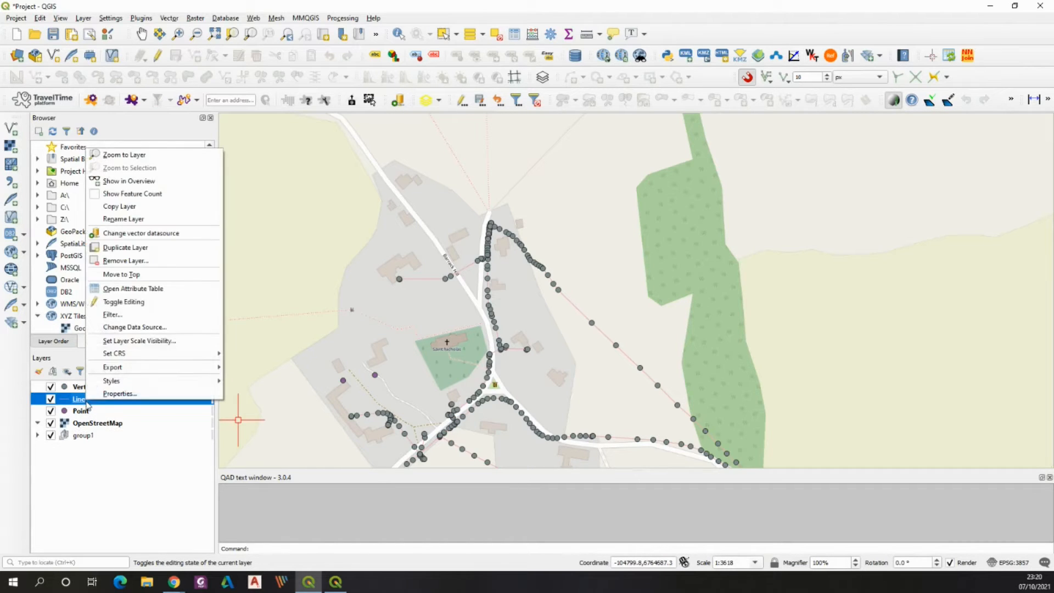
{"action": "right_click", "coordinate": [64, 386]}
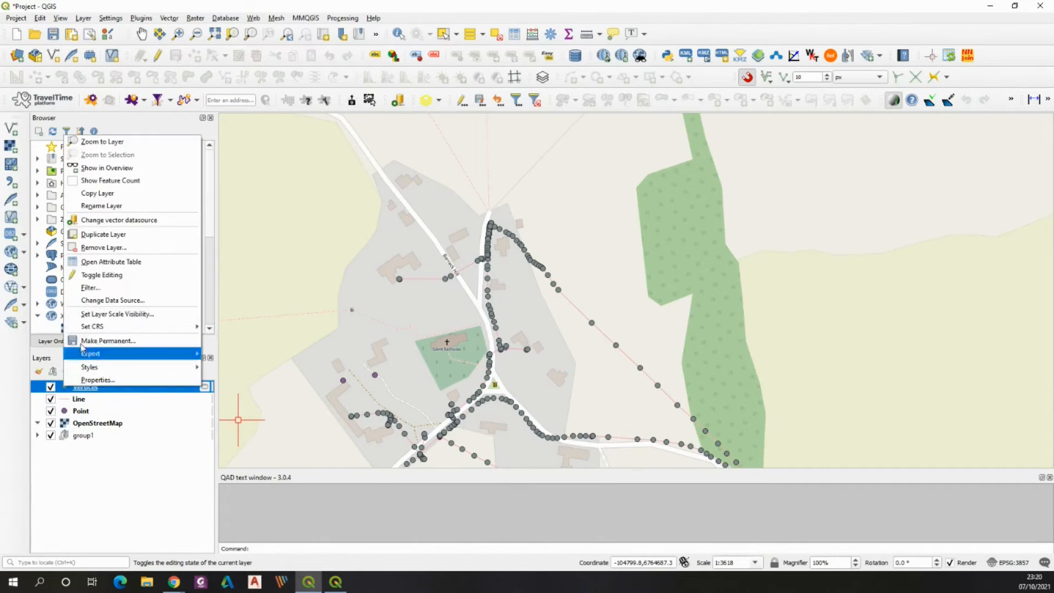
{"action": "left_click", "coordinate": [96, 264]}
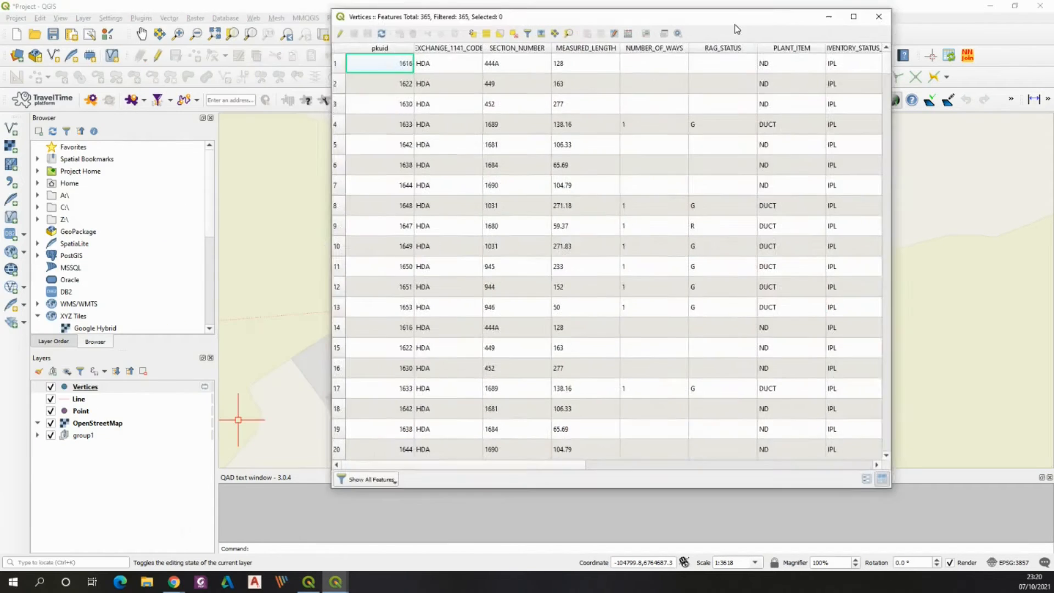
{"action": "left_click_drag", "start_coordinate": [562, 476], "coordinate": [904, 476]}
{"action": "left_click", "coordinate": [604, 58]}
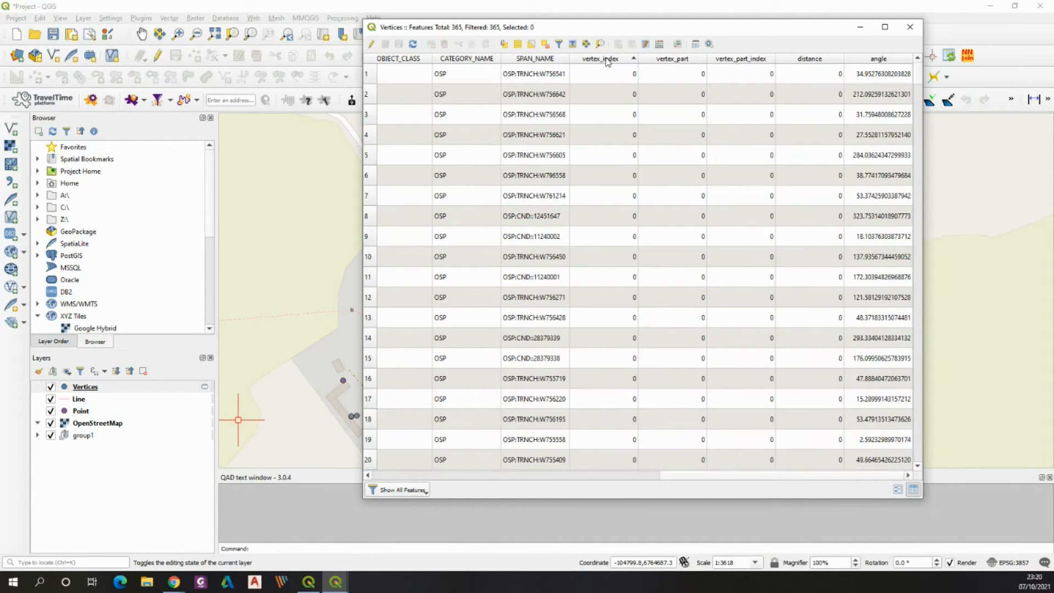
{"action": "left_click", "coordinate": [607, 60]}
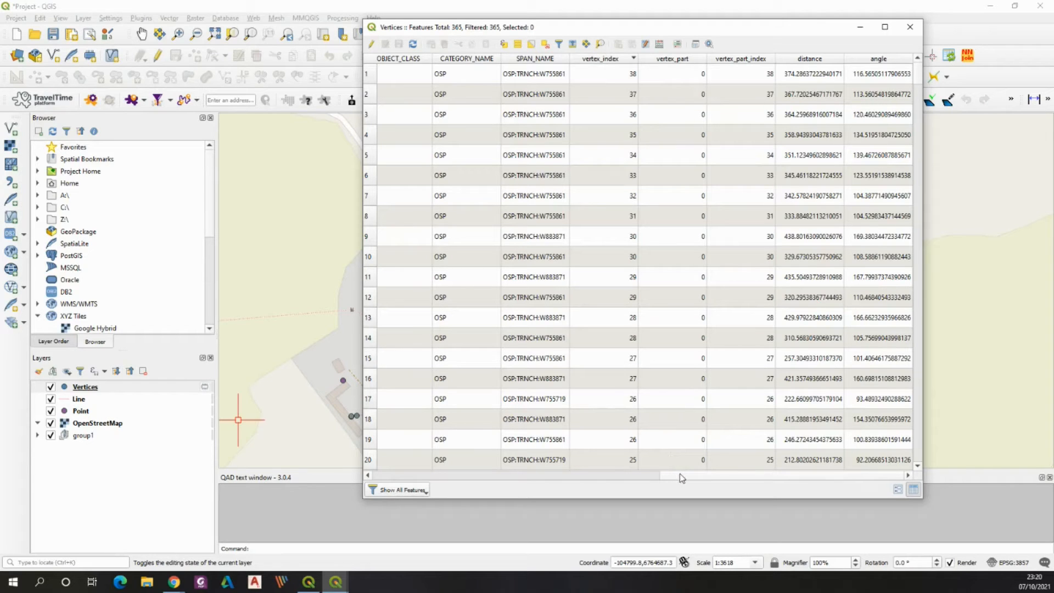
{"action": "left_click", "coordinate": [619, 60]}
{"action": "left_click", "coordinate": [619, 61]}
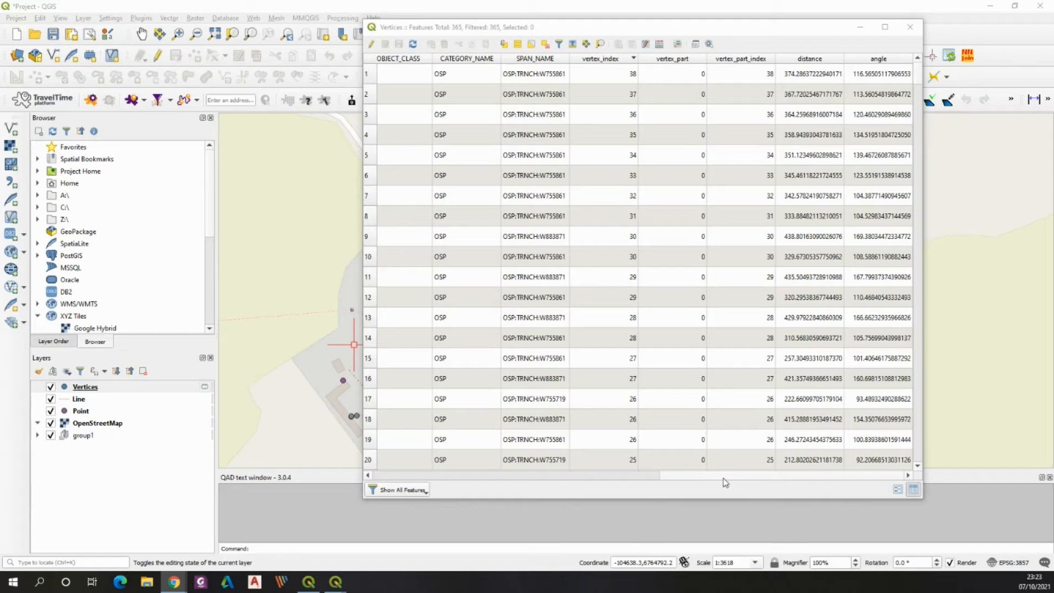
Sort the table by SPAN_NAME, select the four vertices of span OSP:CND::11240001 and zoom to them on the map
{"action": "left_click", "coordinate": [531, 60]}
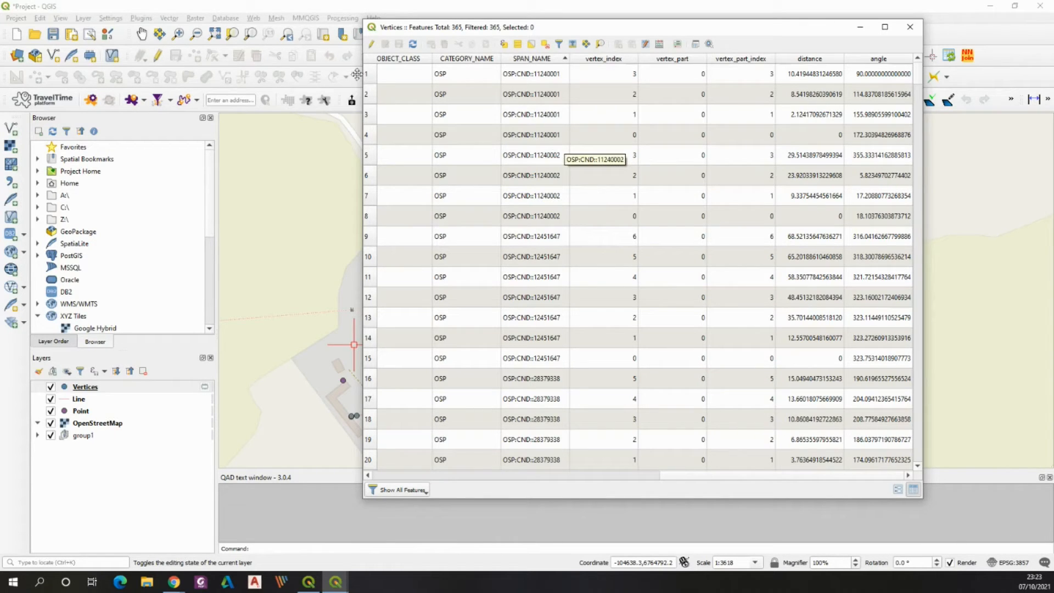
{"action": "left_click_drag", "start_coordinate": [369, 74], "coordinate": [363, 137]}
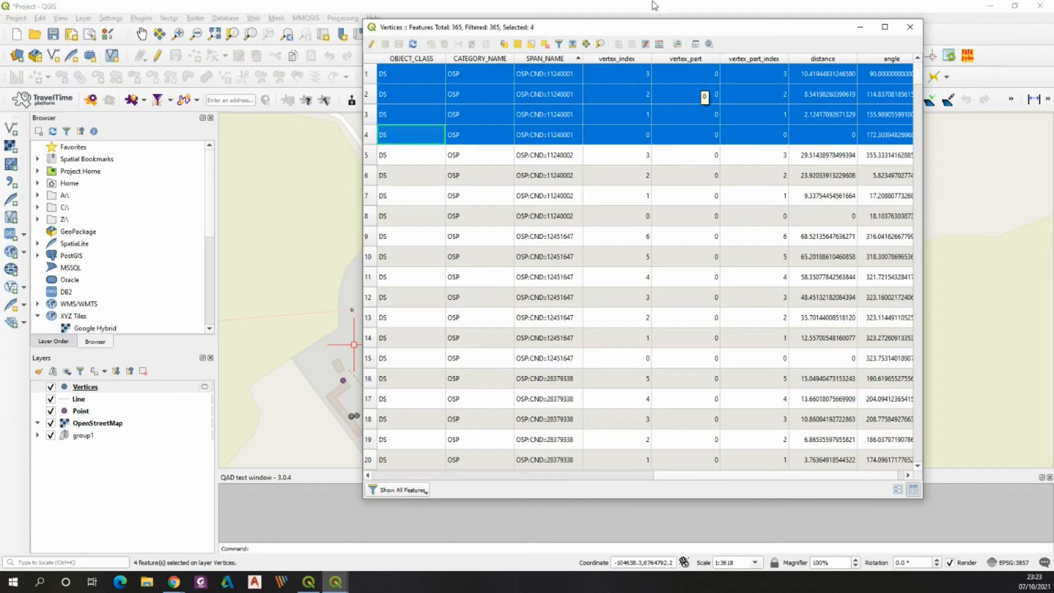
{"action": "right_click", "coordinate": [393, 117]}
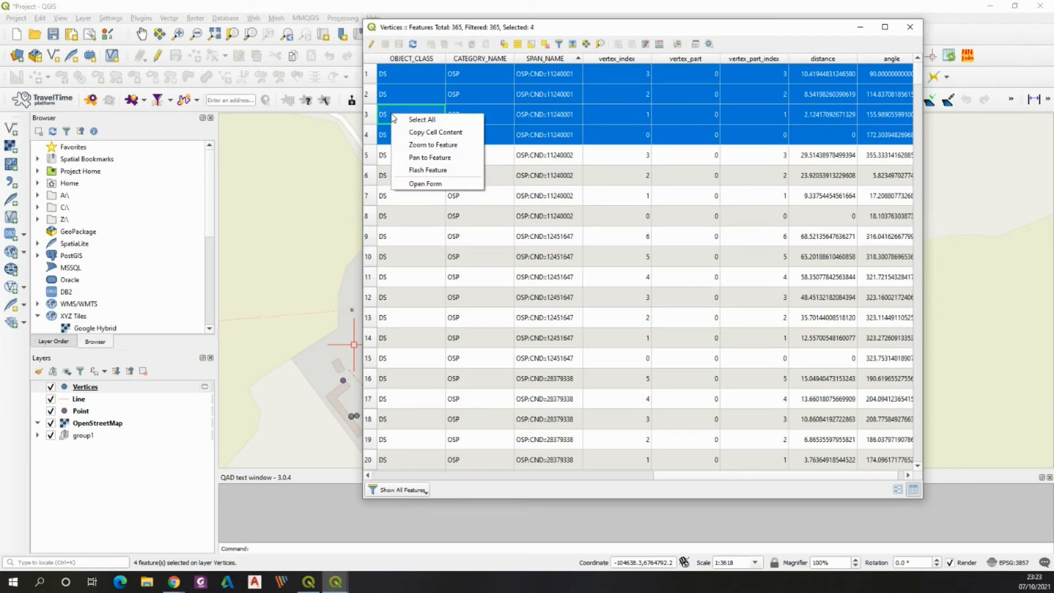
{"action": "left_click", "coordinate": [418, 145]}
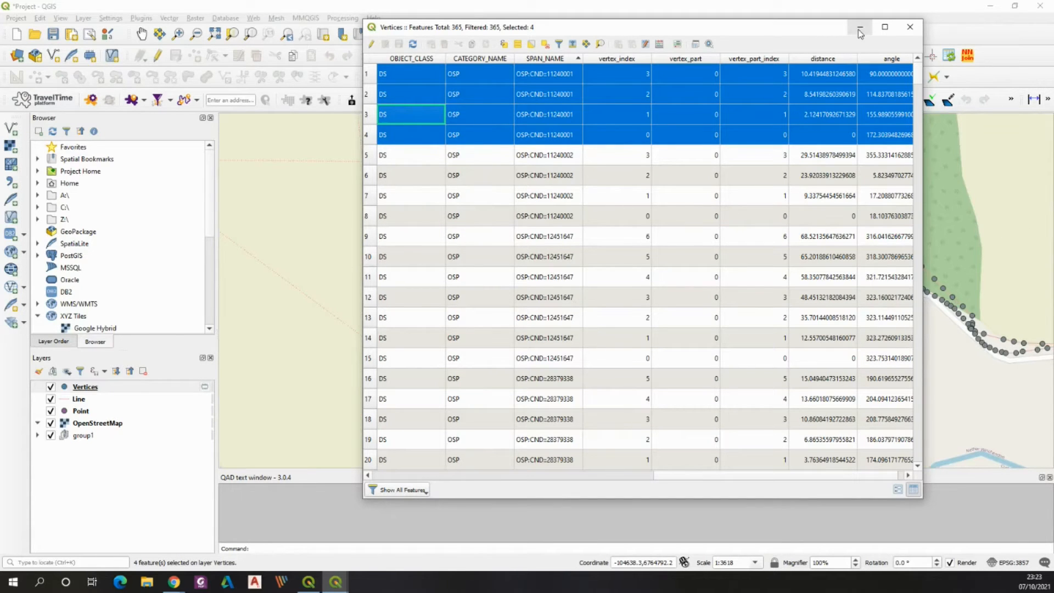
{"action": "left_click", "coordinate": [859, 28]}
{"action": "scroll", "coordinate": [641, 299], "scroll_direction": "up", "scroll_amount": 4}
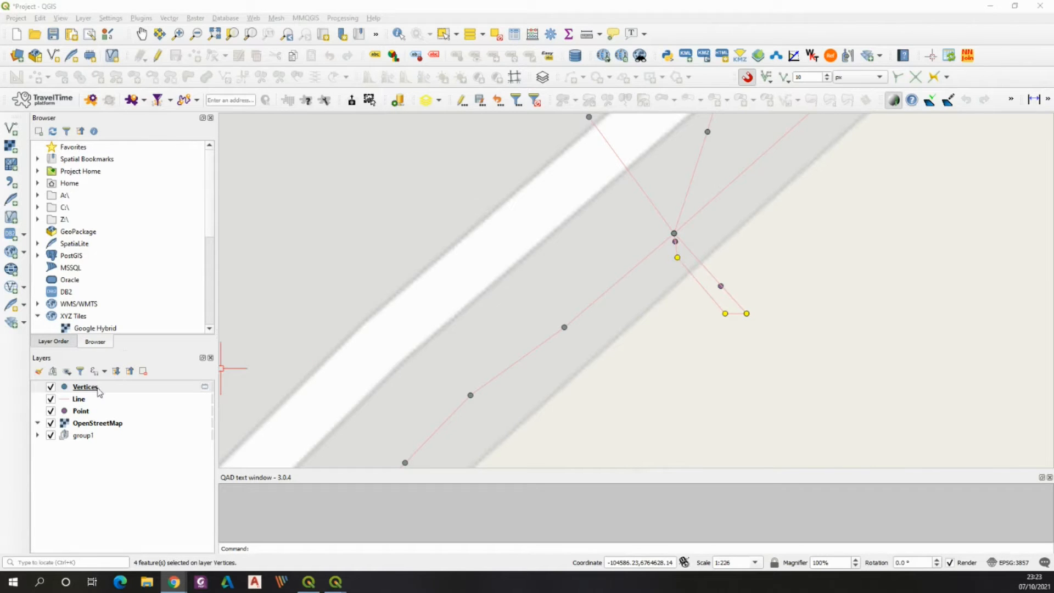
Select the five vertices along the branch line crossing Barrack Hill to the building west of the road
{"action": "scroll", "coordinate": [654, 339], "scroll_direction": "down", "scroll_amount": 3}
{"action": "scroll", "coordinate": [654, 338], "scroll_direction": "down", "scroll_amount": 2}
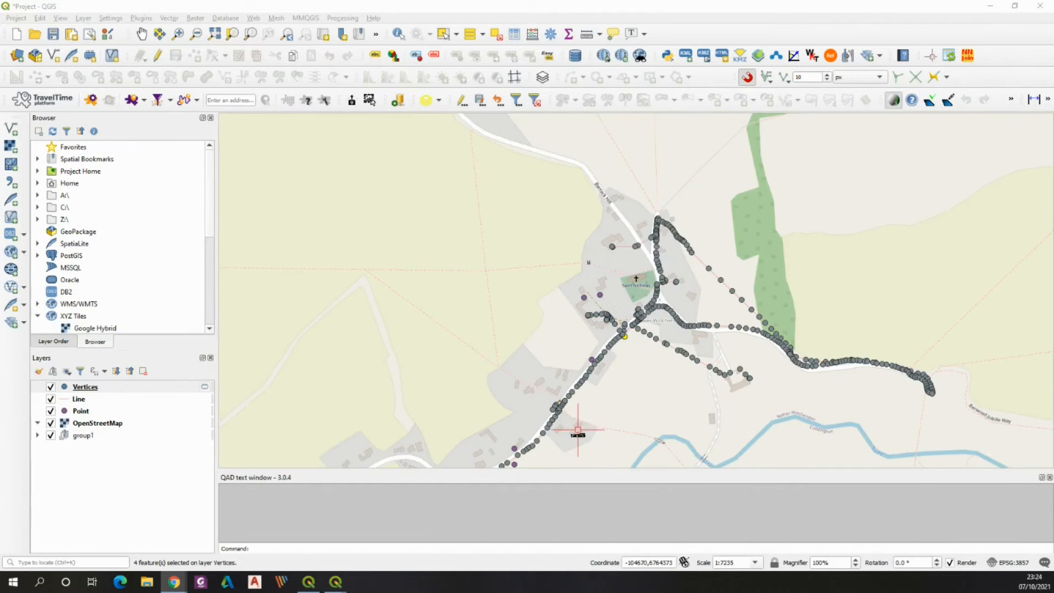
{"action": "scroll", "coordinate": [616, 301], "scroll_direction": "up", "scroll_amount": 3}
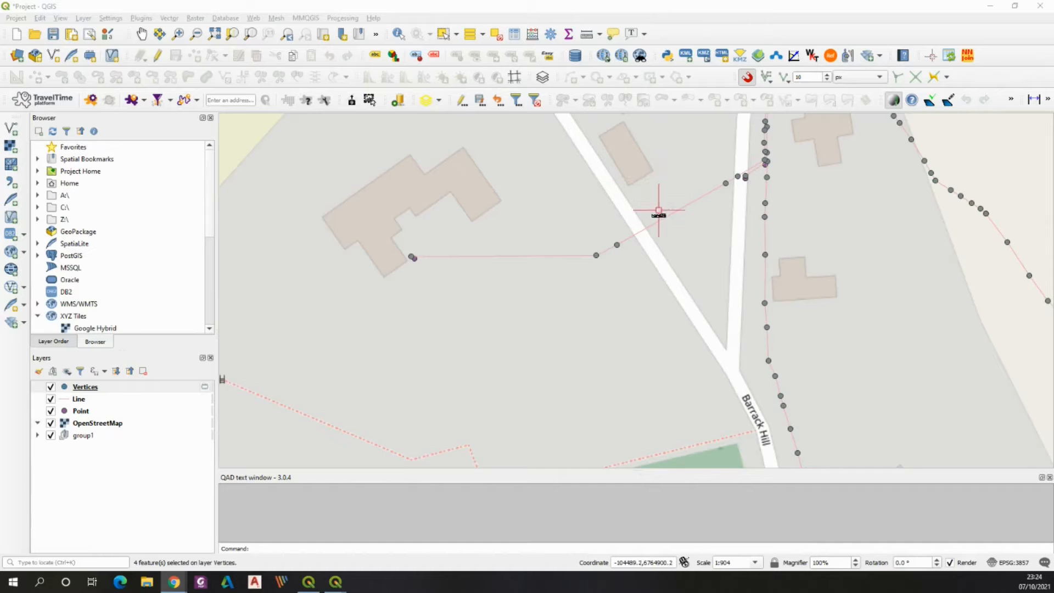
{"action": "left_click", "coordinate": [443, 34]}
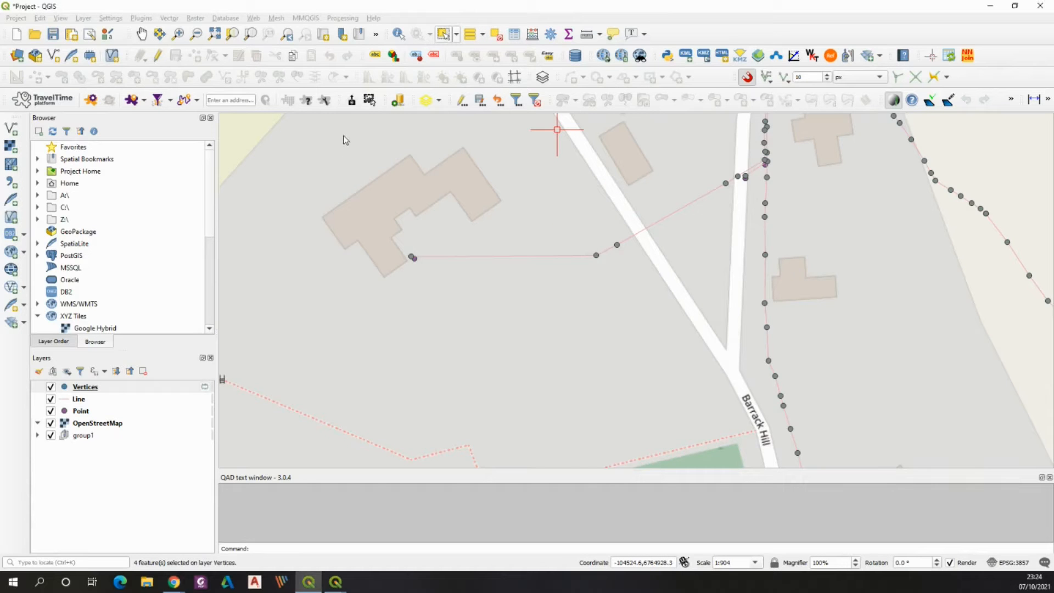
{"action": "mouse_move", "coordinate": [739, 278]}
{"action": "left_mouse_down"}
{"action": "mouse_move", "coordinate": [756, 298]}
{"action": "mouse_move", "coordinate": [744, 297]}
{"action": "left_mouse_up"}
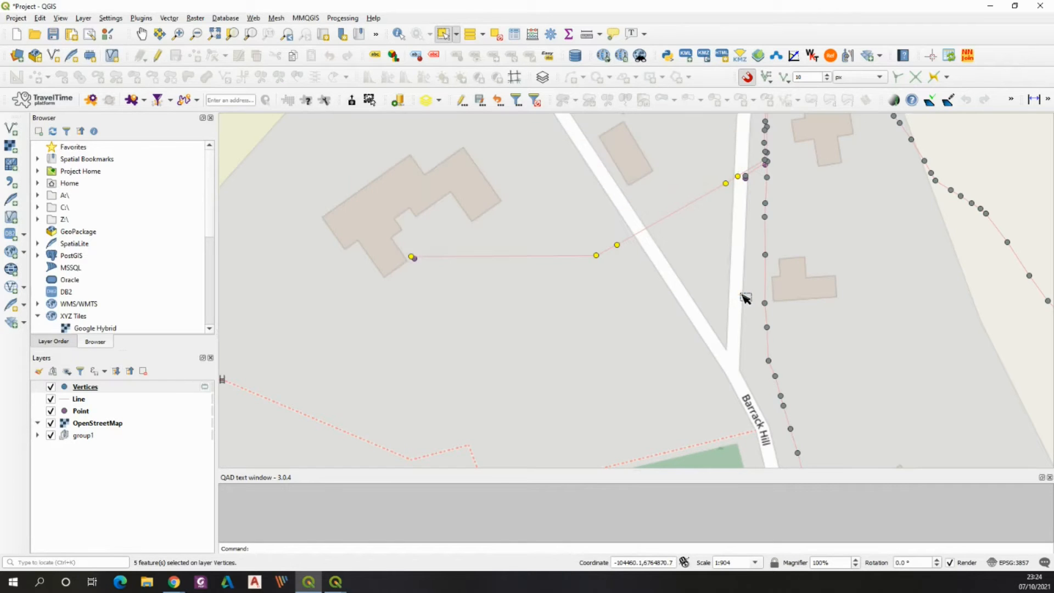
Open the Vertices attribute table, show only the selected features and examine their SPAN_NAME and vertex_index values
{"action": "left_click", "coordinate": [97, 388]}
{"action": "right_click", "coordinate": [96, 388]}
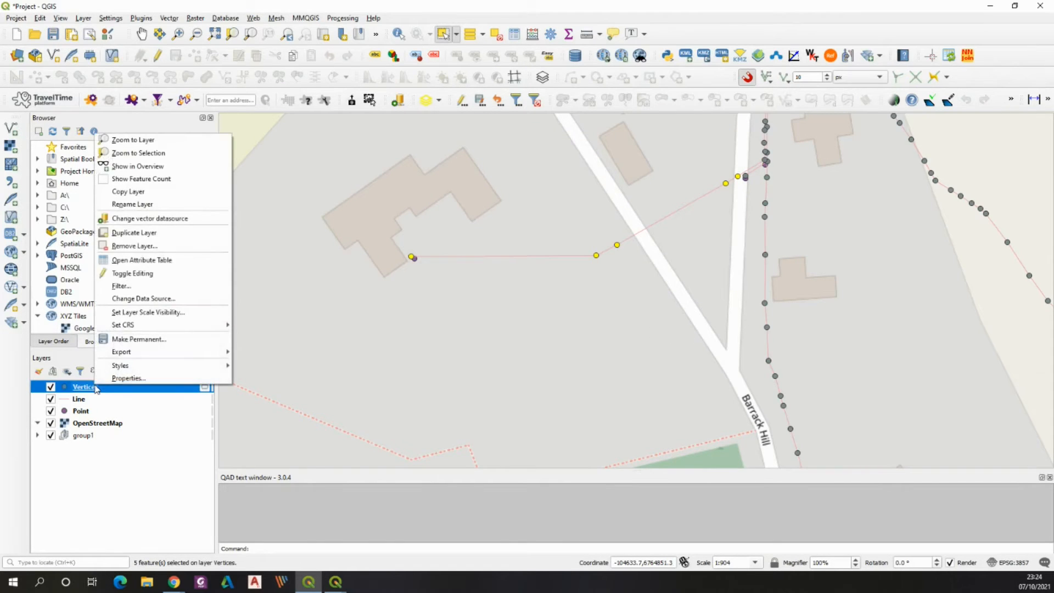
{"action": "left_click", "coordinate": [128, 259]}
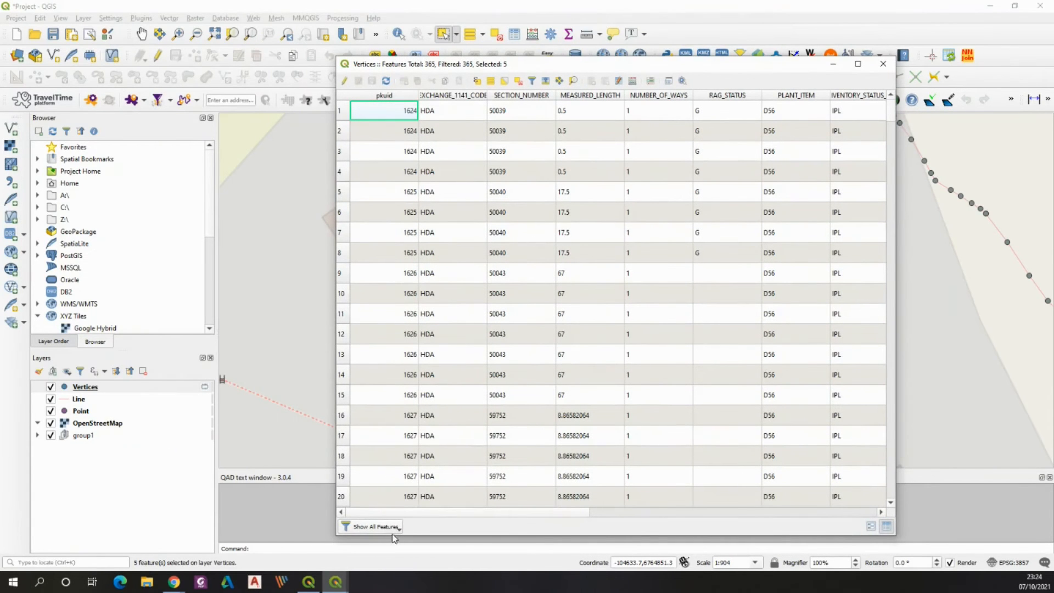
{"action": "left_click", "coordinate": [395, 528]}
{"action": "left_click", "coordinate": [389, 433]}
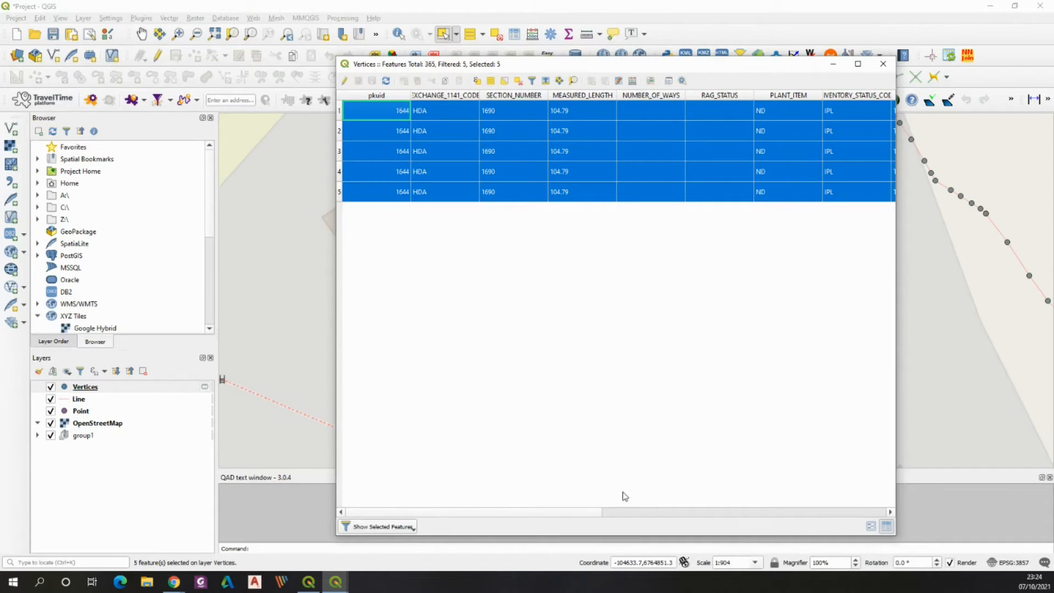
{"action": "left_click_drag", "start_coordinate": [558, 514], "coordinate": [809, 513]}
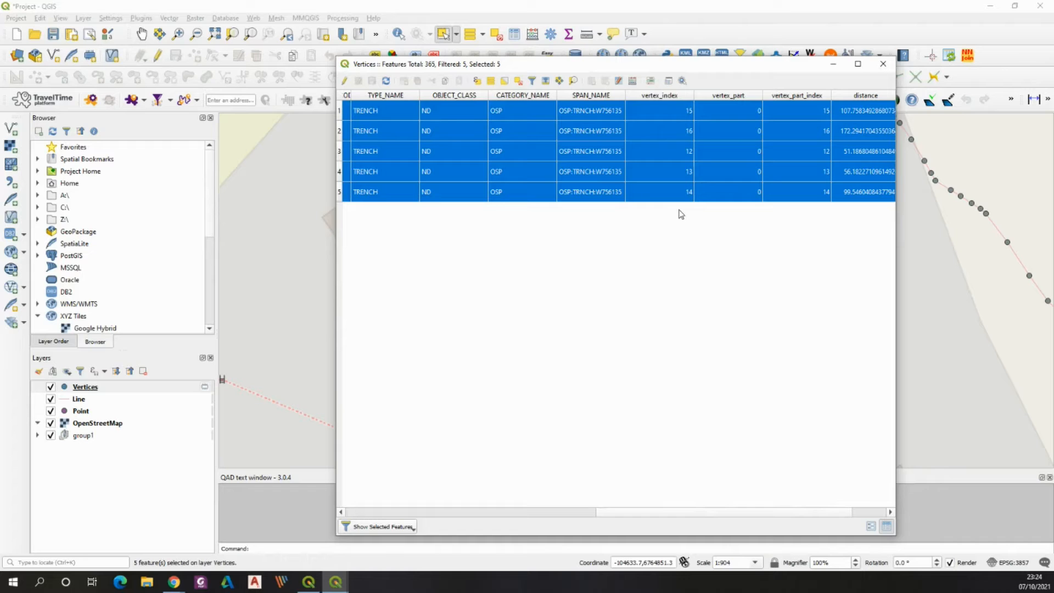
Copy the first selected vertex's SPAN_NAME value and show all features in the table again
{"action": "left_click", "coordinate": [588, 115]}
{"action": "right_click", "coordinate": [592, 113]}
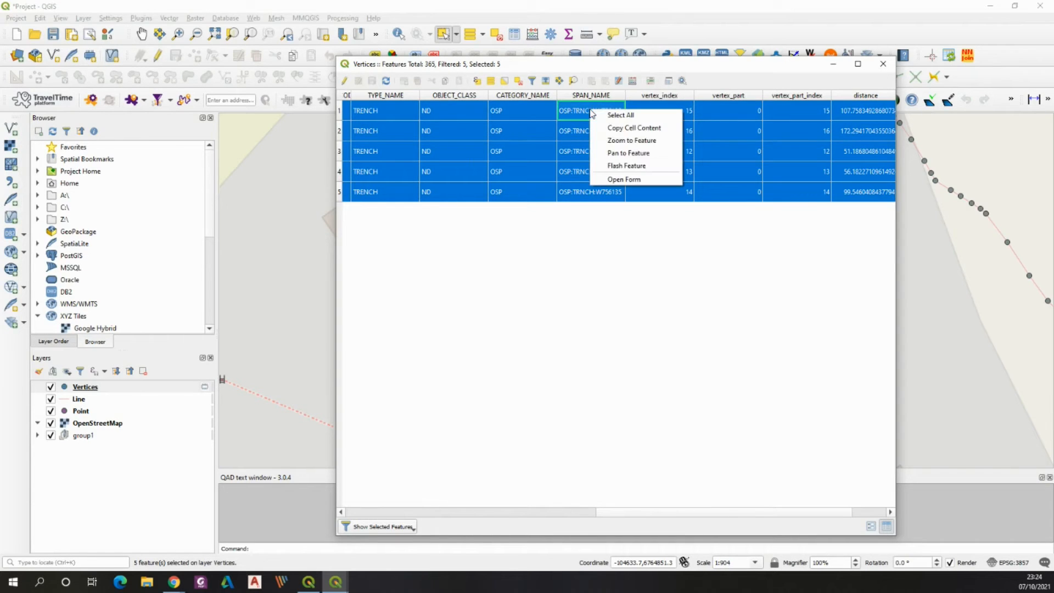
{"action": "left_click", "coordinate": [624, 129]}
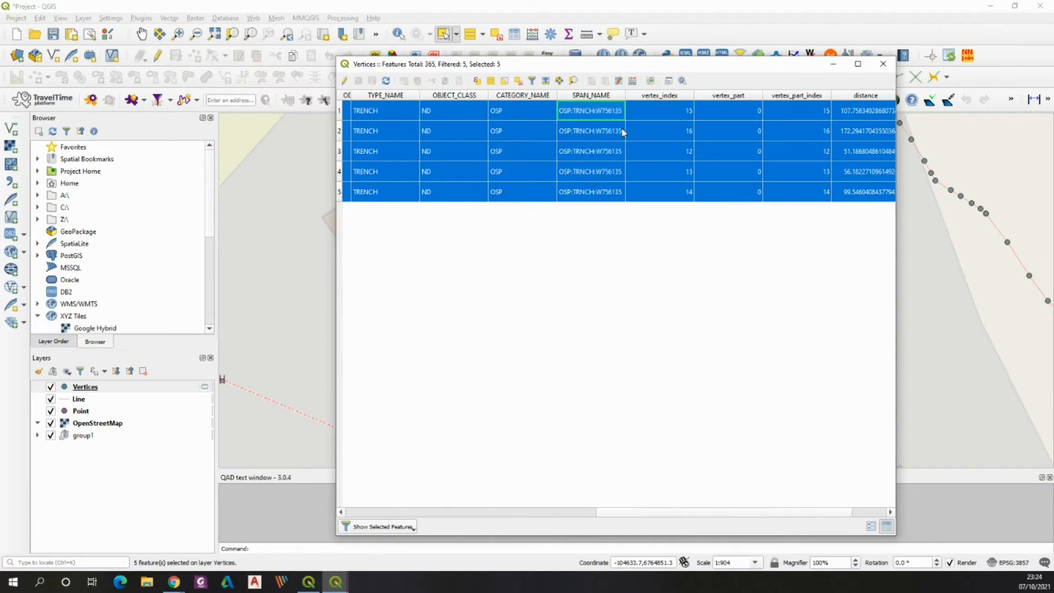
{"action": "left_click", "coordinate": [398, 528]}
{"action": "left_click", "coordinate": [391, 420]}
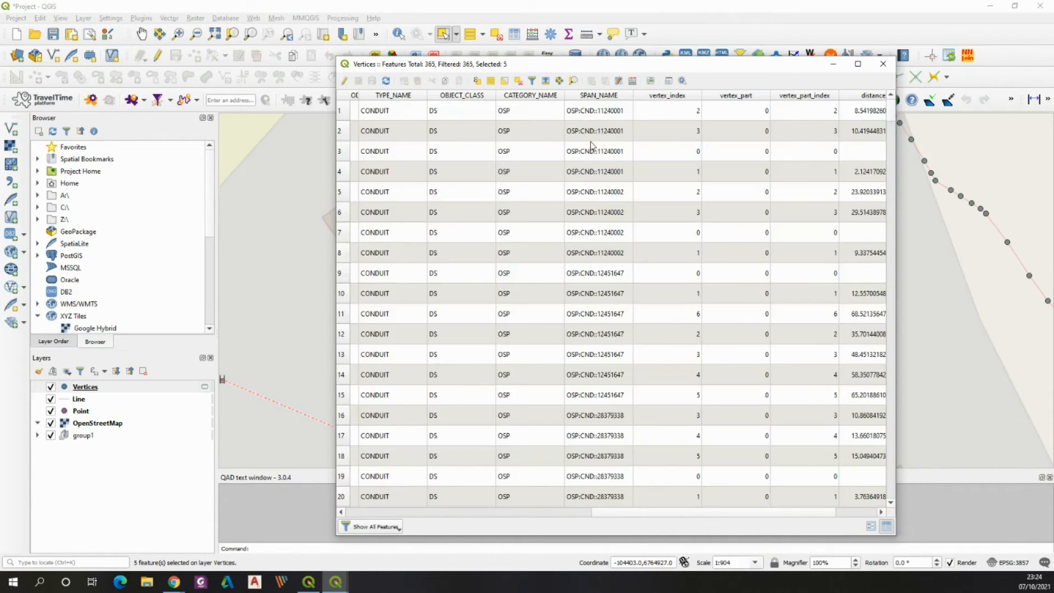
Sort the table by SPAN_NAME in descending order and filter that field by OSP:TRNCH:W756135
{"action": "left_click", "coordinate": [609, 96]}
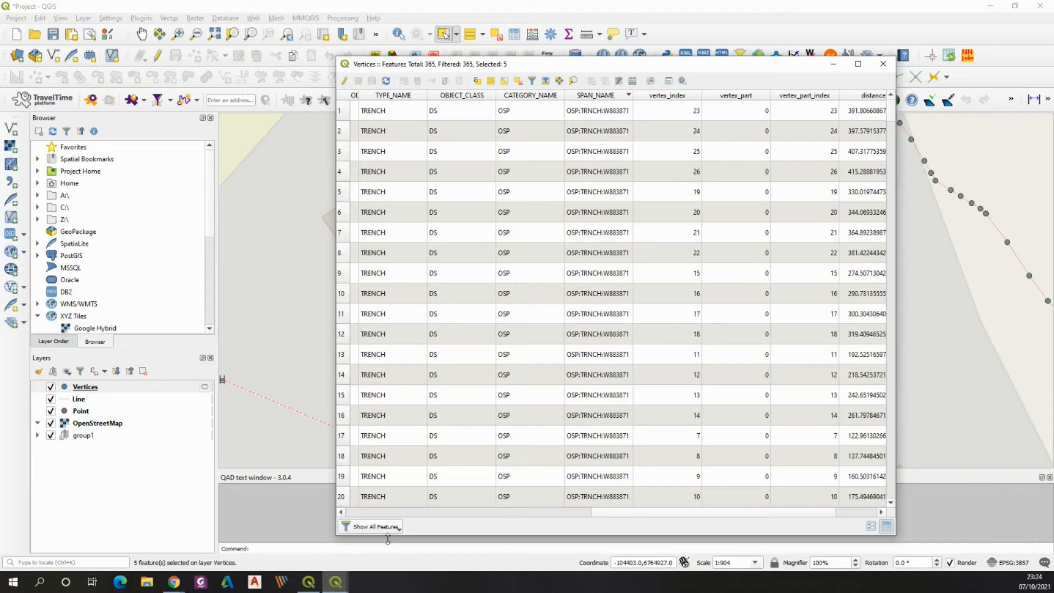
{"action": "left_click", "coordinate": [374, 527]}
{"action": "mouse_move", "coordinate": [376, 476]}
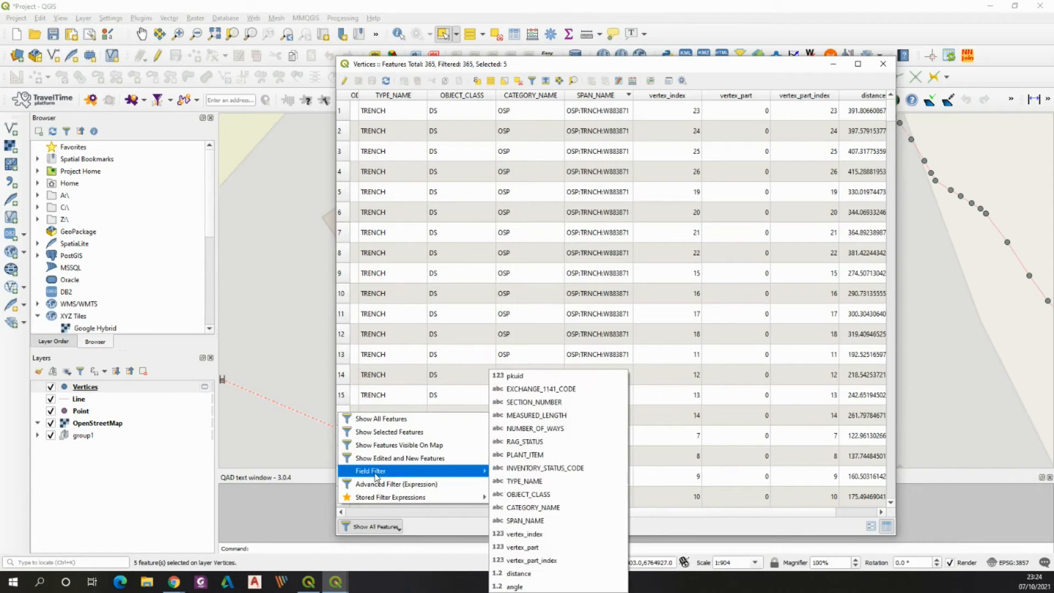
{"action": "left_click", "coordinate": [528, 520]}
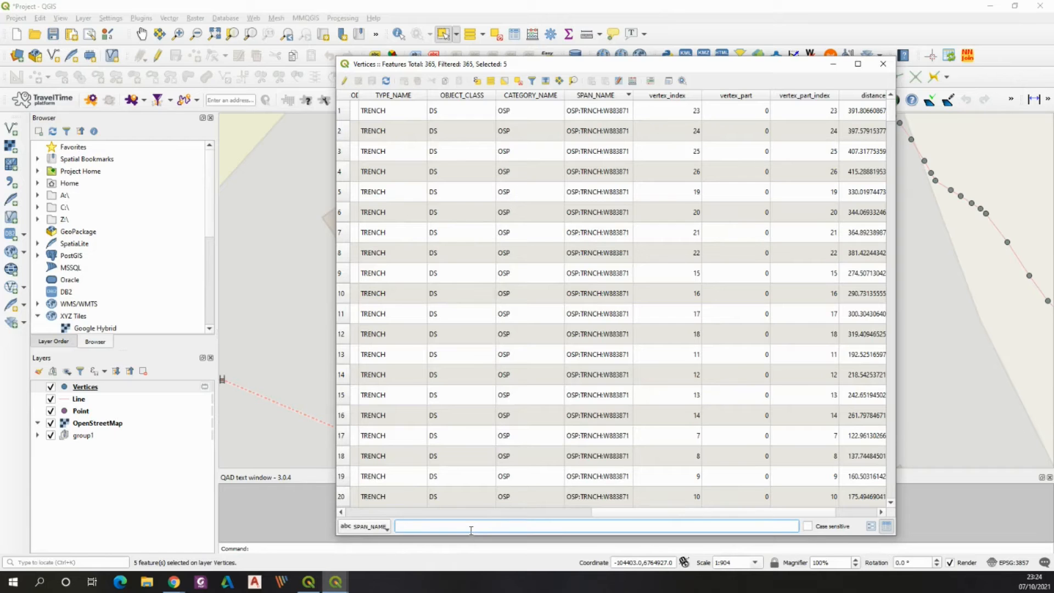
{"action": "key", "text": "ctrl+v"}
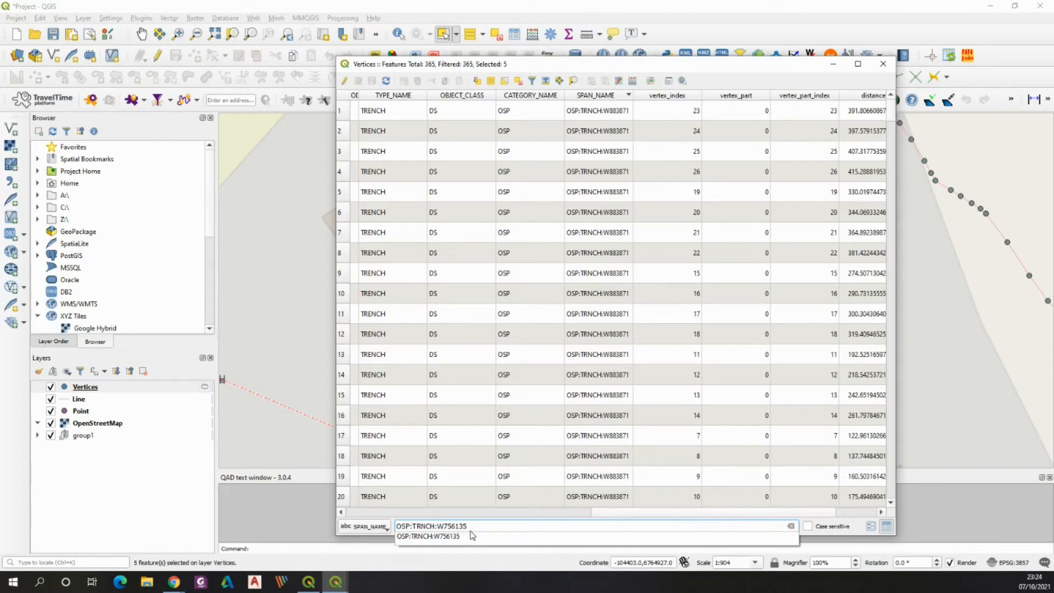
{"action": "left_click", "coordinate": [472, 536]}
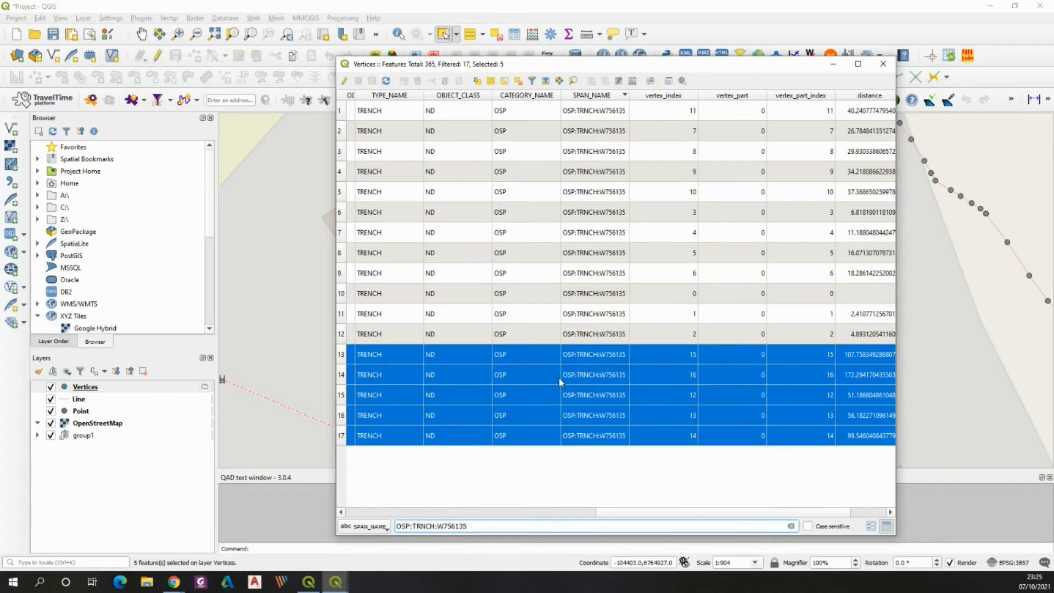
Select all filtered vertices of span OSP:TRNCH:W756135, zoom to them and inspect them on the map
{"action": "left_click_drag", "start_coordinate": [341, 110], "coordinate": [340, 442]}
{"action": "left_click_drag", "start_coordinate": [560, 512], "coordinate": [736, 510]}
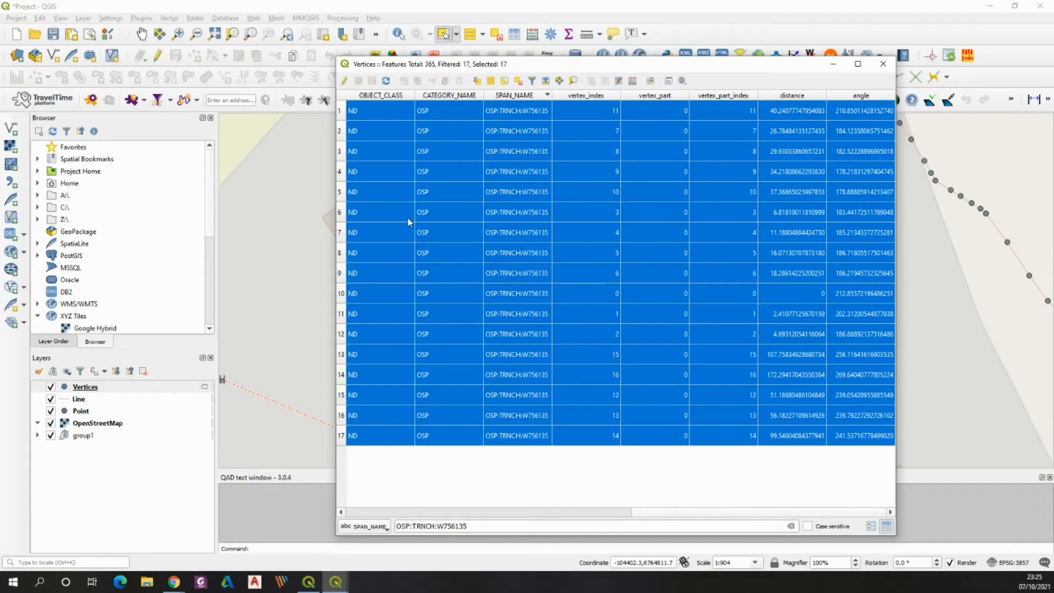
{"action": "right_click", "coordinate": [438, 215]}
{"action": "left_click", "coordinate": [456, 246]}
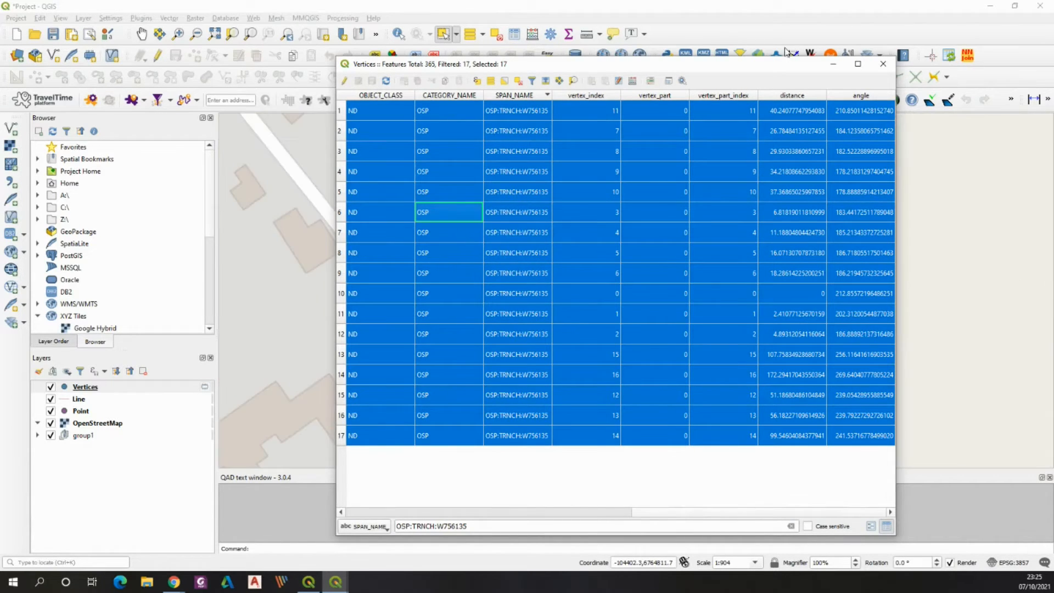
{"action": "left_click", "coordinate": [833, 63]}
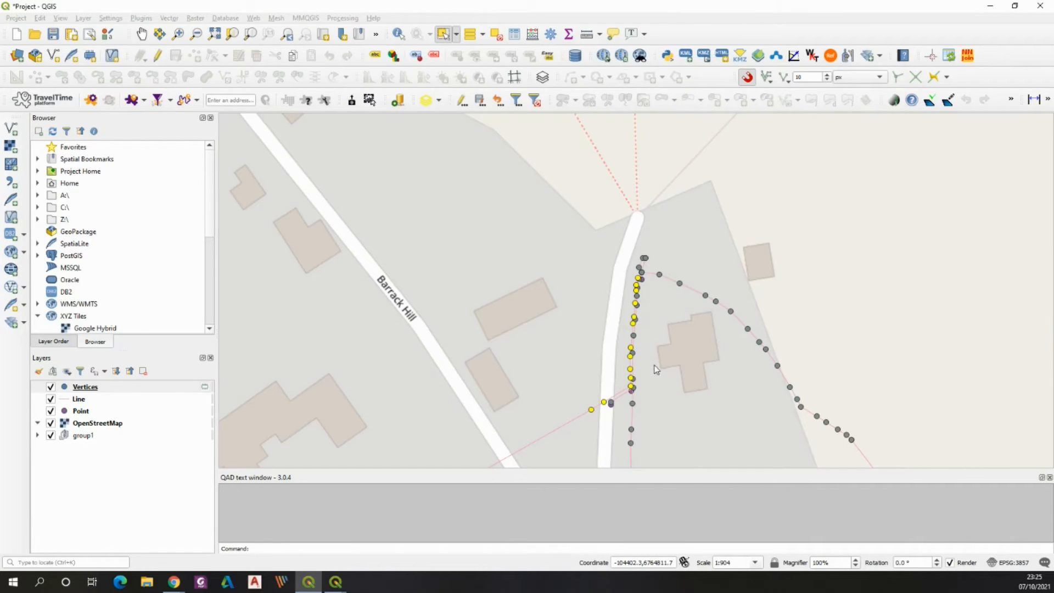
{"action": "scroll", "coordinate": [625, 327], "scroll_direction": "up", "scroll_amount": 2}
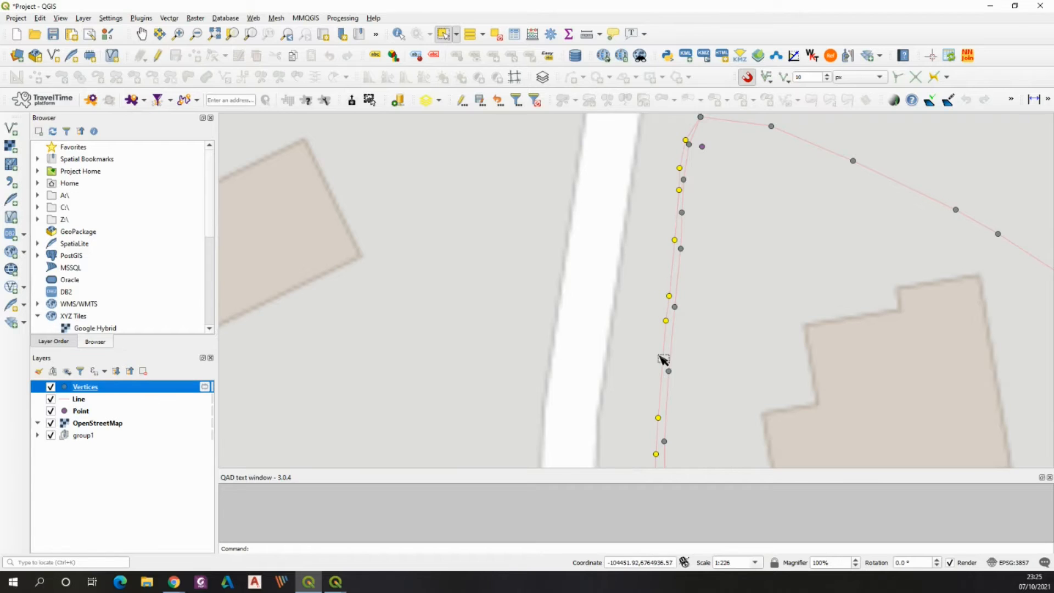
Clear the vertex selection and close the QAD text window
{"action": "scroll", "coordinate": [662, 374], "scroll_direction": "down", "scroll_amount": 1}
{"action": "left_click_drag", "start_coordinate": [689, 431], "coordinate": [732, 365]}
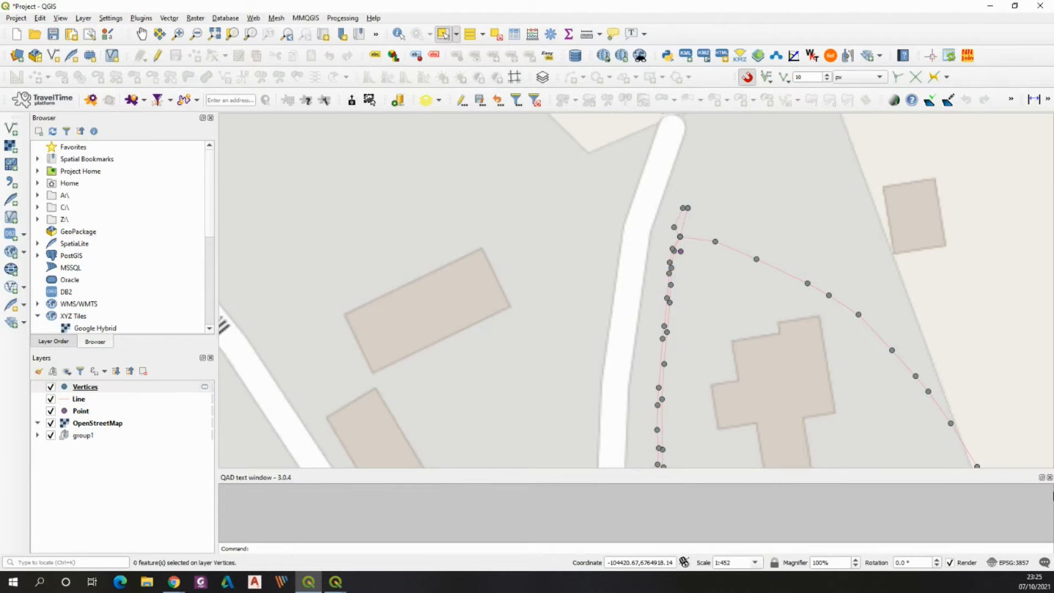
{"action": "left_click", "coordinate": [1049, 478]}
Select the two vertices on the line crossing the road just west of the main vertical run
{"action": "left_click", "coordinate": [141, 33]}
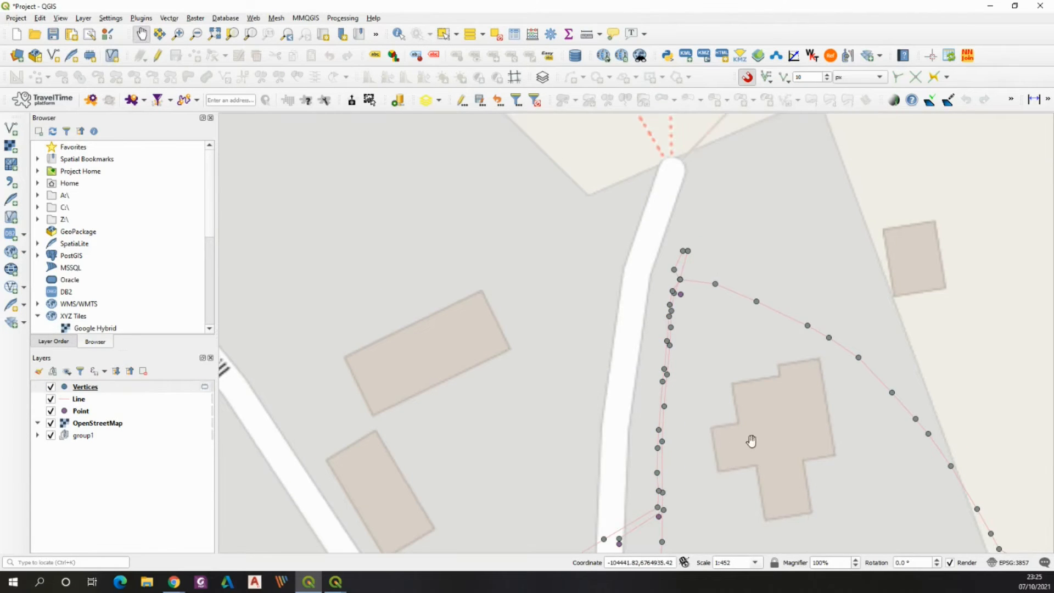
{"action": "left_click_drag", "start_coordinate": [751, 439], "coordinate": [774, 303]}
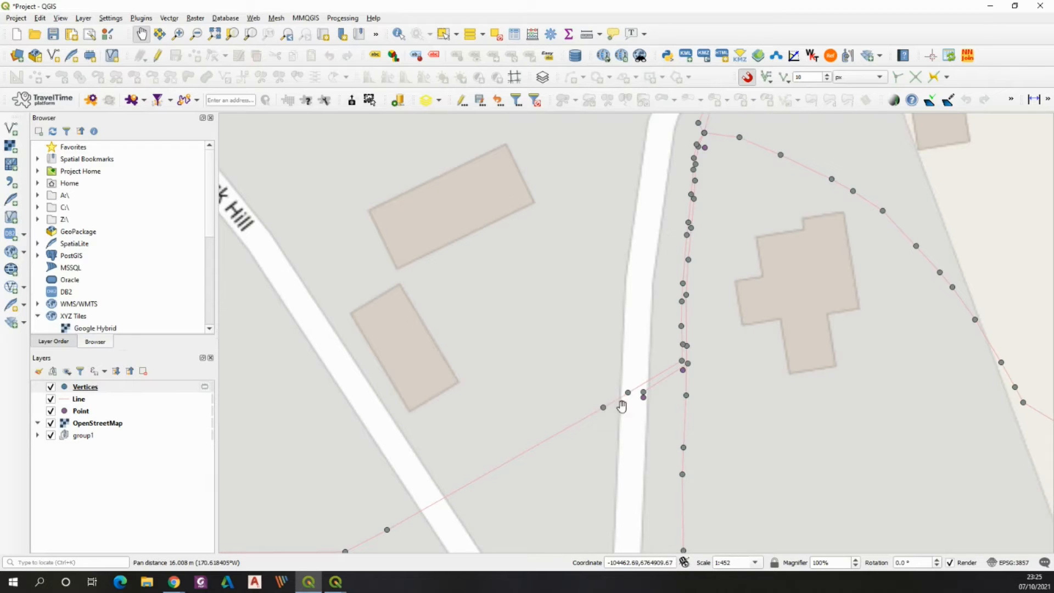
{"action": "right_click", "coordinate": [95, 392]}
{"action": "left_click", "coordinate": [134, 277]}
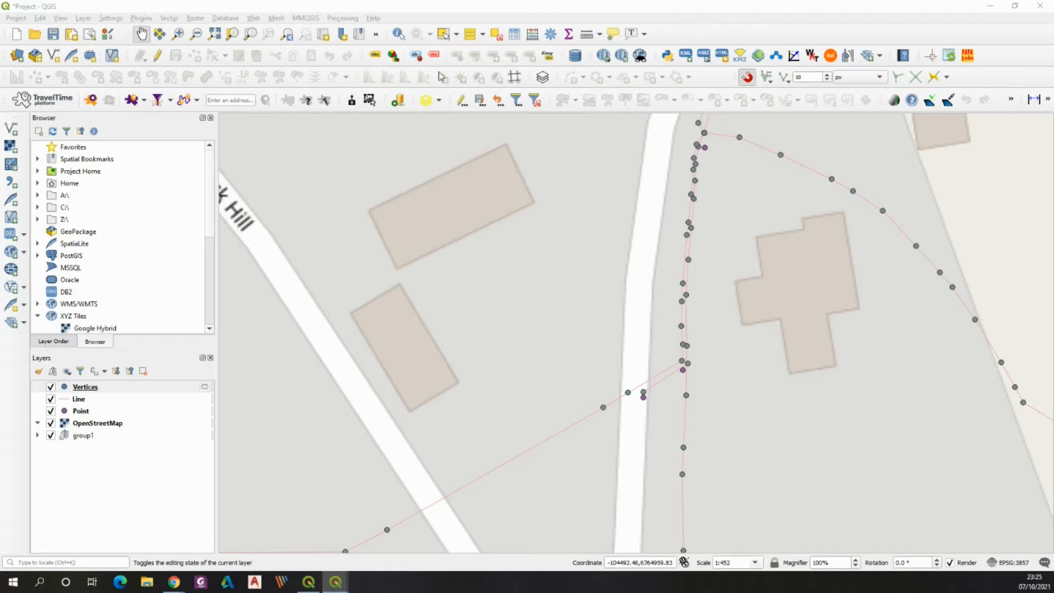
{"action": "left_click", "coordinate": [443, 34]}
{"action": "left_click_drag", "start_coordinate": [654, 141], "coordinate": [684, 334]}
{"action": "left_click_drag", "start_coordinate": [640, 378], "coordinate": [602, 413]}
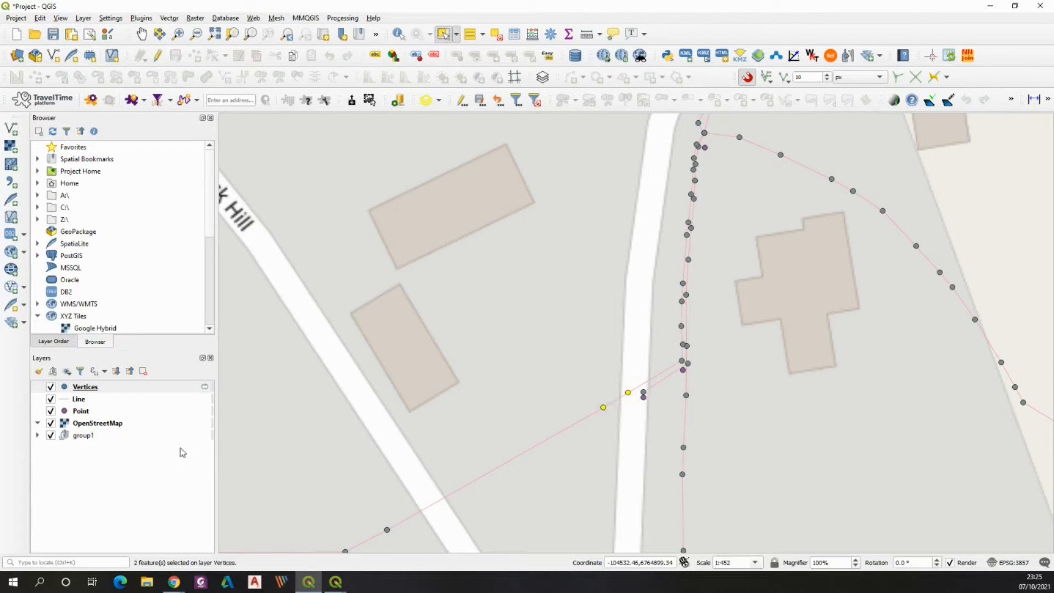
Show only the selected features in the Vertices attribute table and copy the second row's SPAN_NAME value
{"action": "key", "text": "F6"}
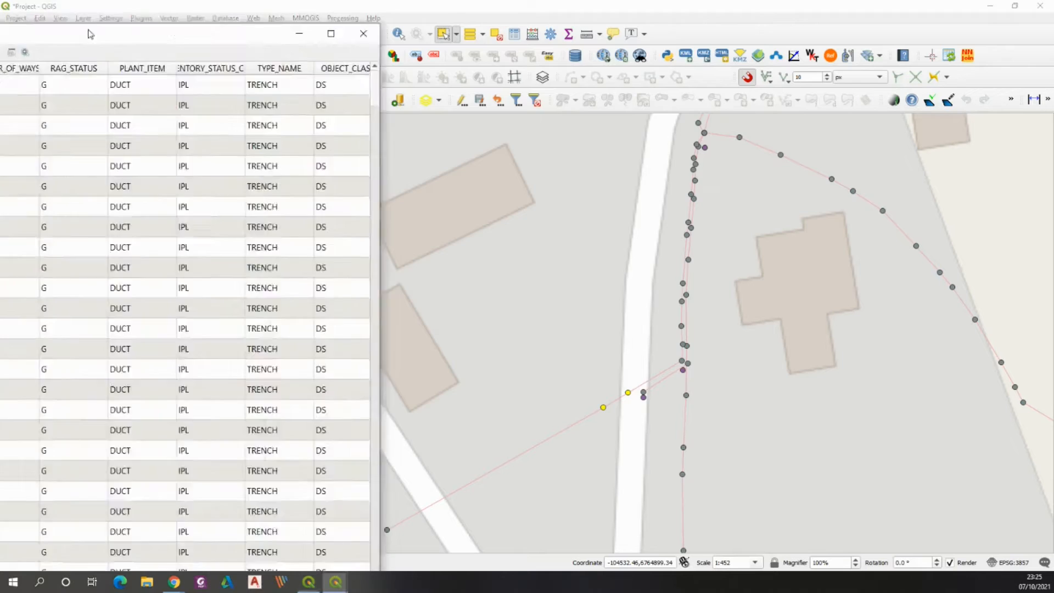
{"action": "left_click", "coordinate": [298, 472]}
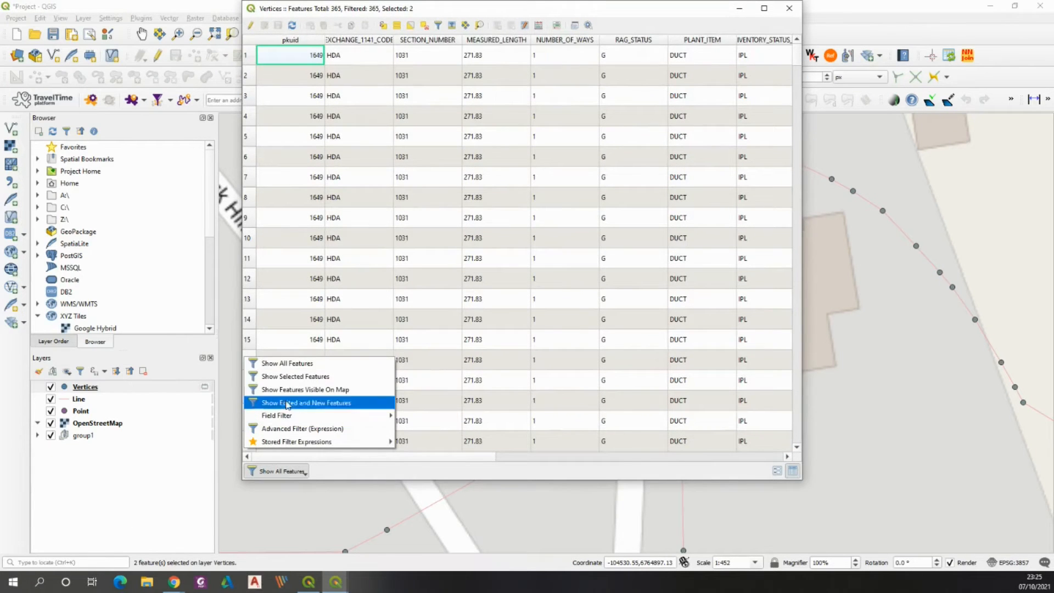
{"action": "left_click", "coordinate": [290, 377]}
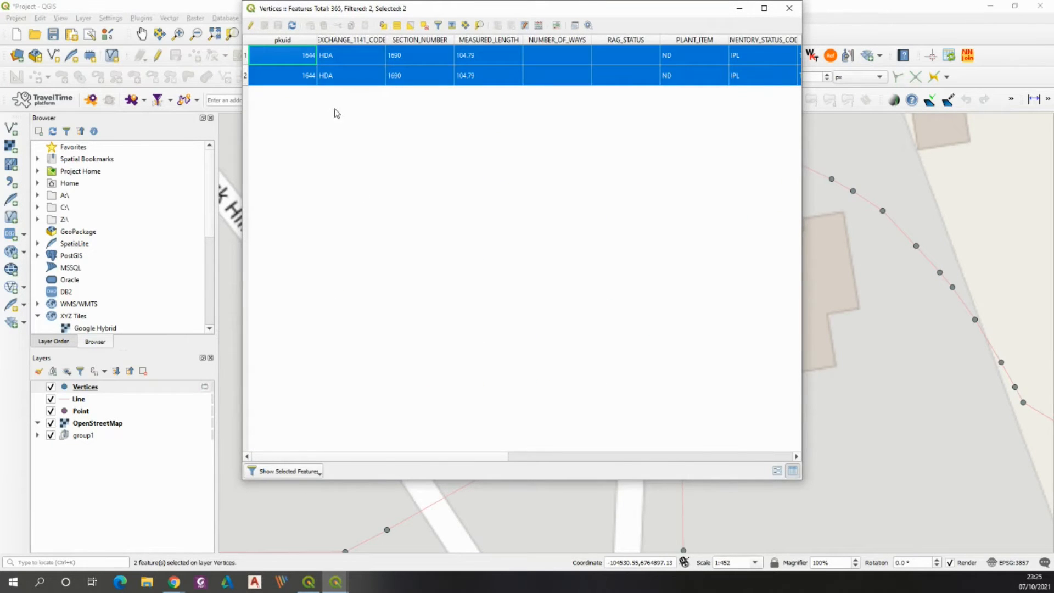
{"action": "left_click_drag", "start_coordinate": [484, 459], "coordinate": [746, 455]}
{"action": "right_click", "coordinate": [490, 77]}
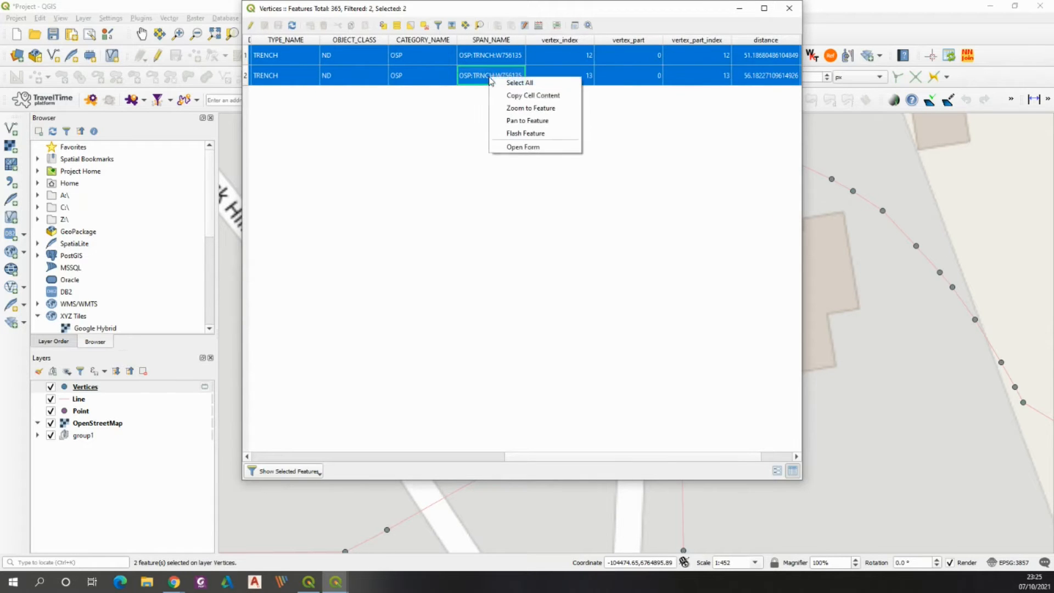
{"action": "left_click", "coordinate": [527, 96]}
Filter the table's SPAN_NAME field by OSP:TRNCH:W756135
{"action": "left_click", "coordinate": [302, 472]}
{"action": "mouse_move", "coordinate": [286, 416]}
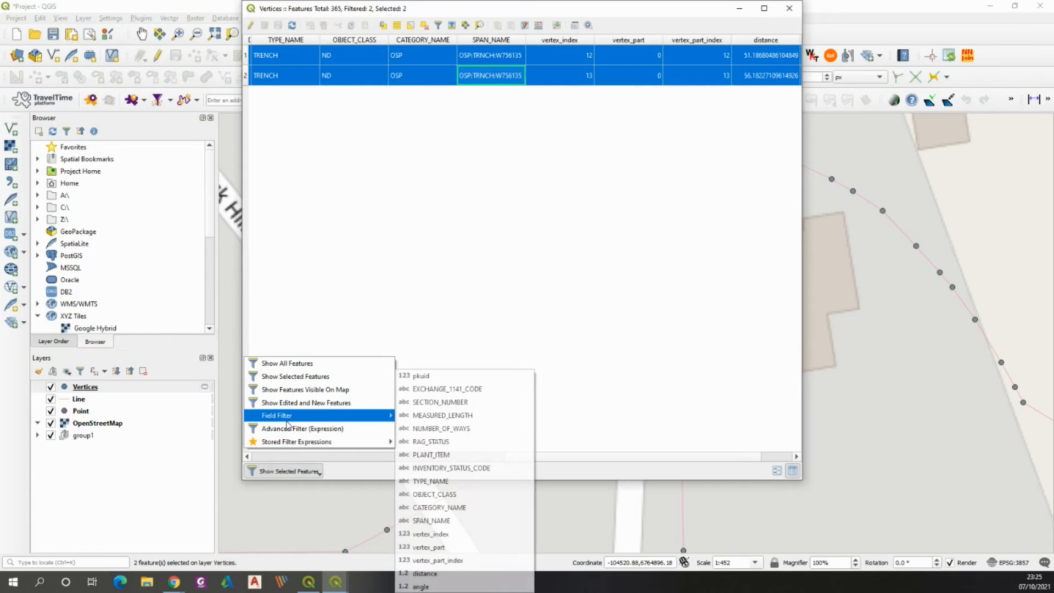
{"action": "left_click", "coordinate": [437, 521]}
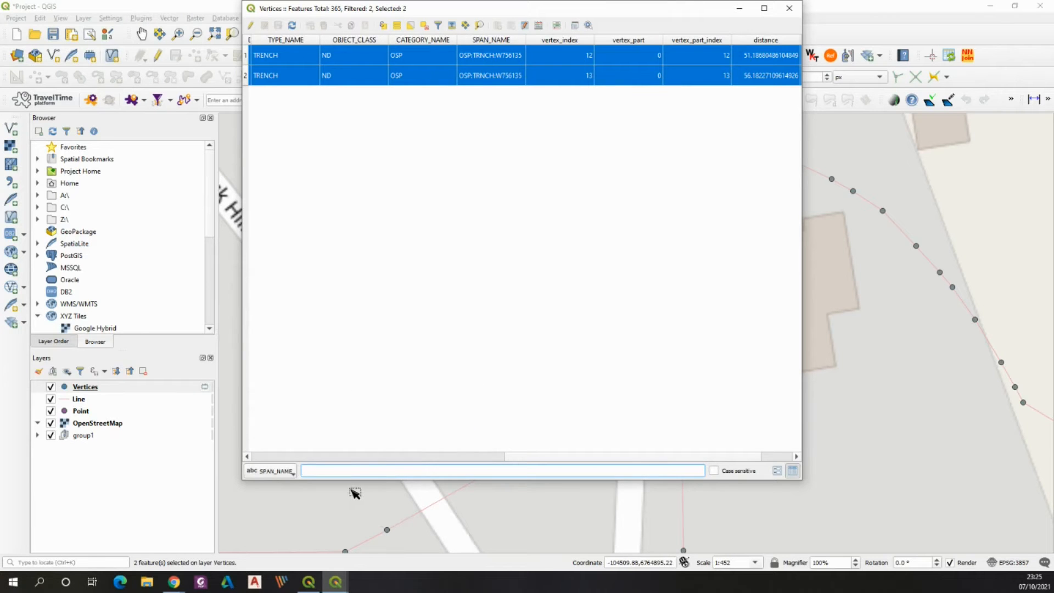
{"action": "key", "text": "ctrl+v"}
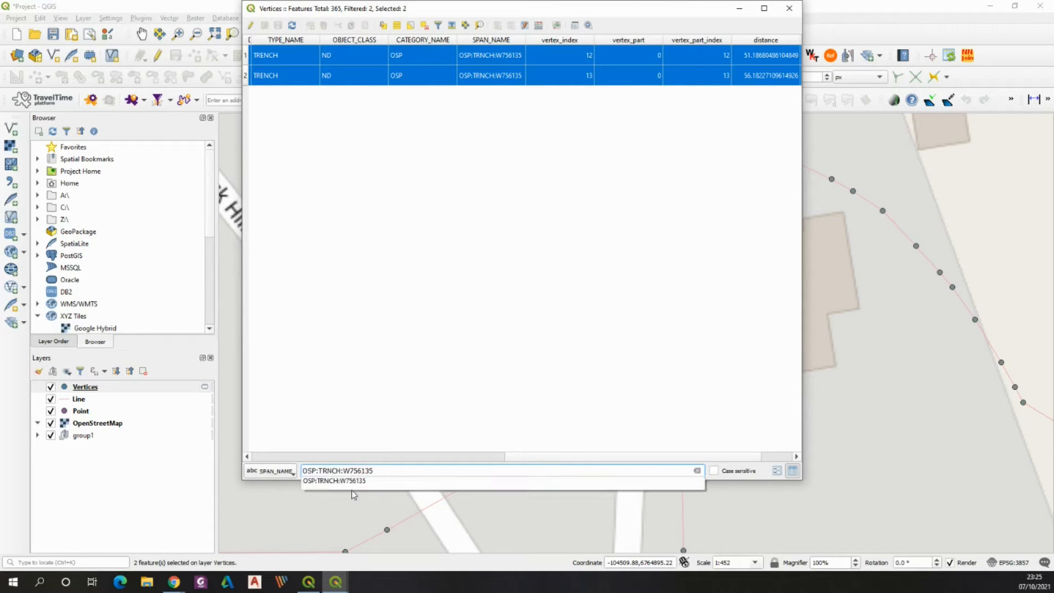
{"action": "left_click", "coordinate": [353, 484]}
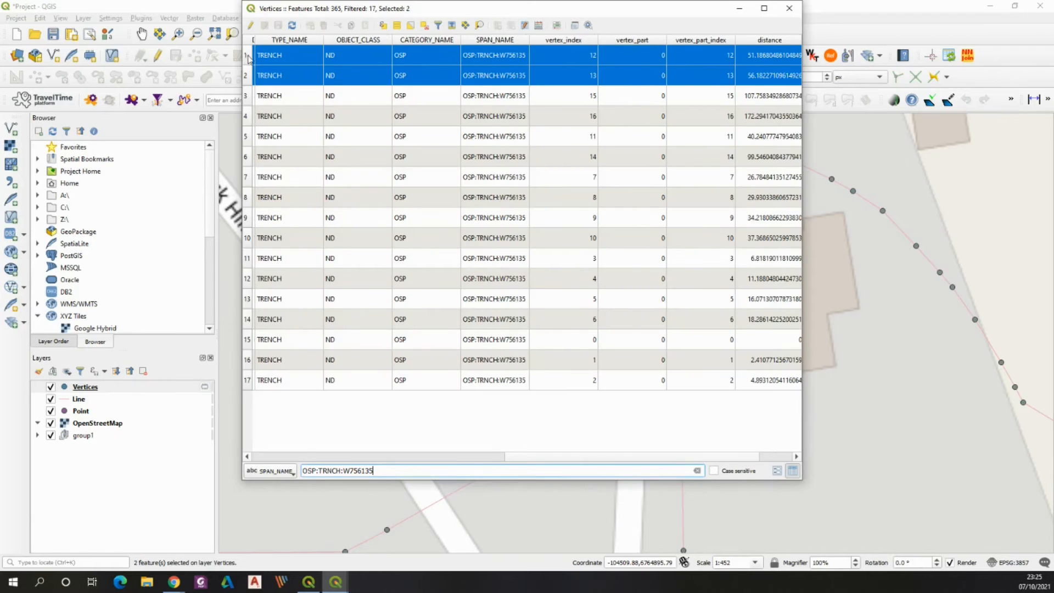
Select every filtered vertex of the span and examine its course and the neighbouring lines on the map
{"action": "left_click_drag", "start_coordinate": [249, 58], "coordinate": [247, 384]}
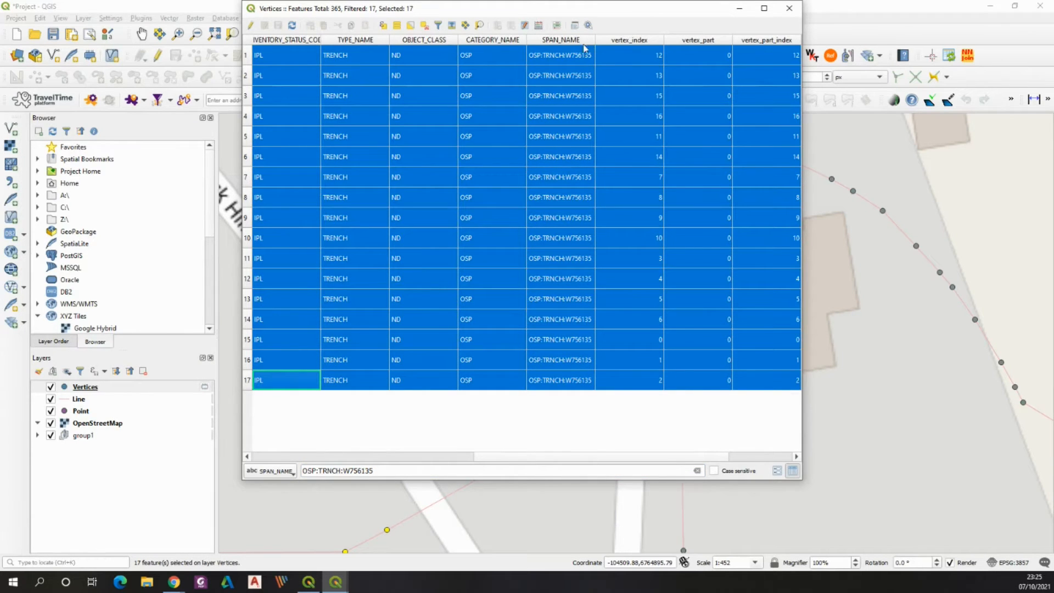
{"action": "left_click", "coordinate": [737, 11]}
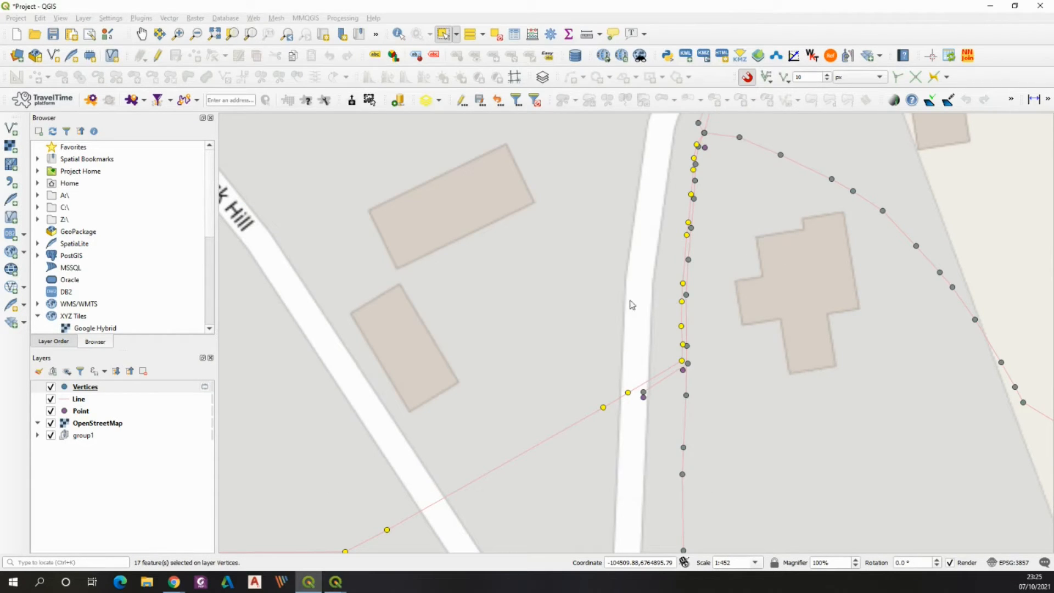
{"action": "scroll", "coordinate": [624, 316], "scroll_direction": "down", "scroll_amount": 3}
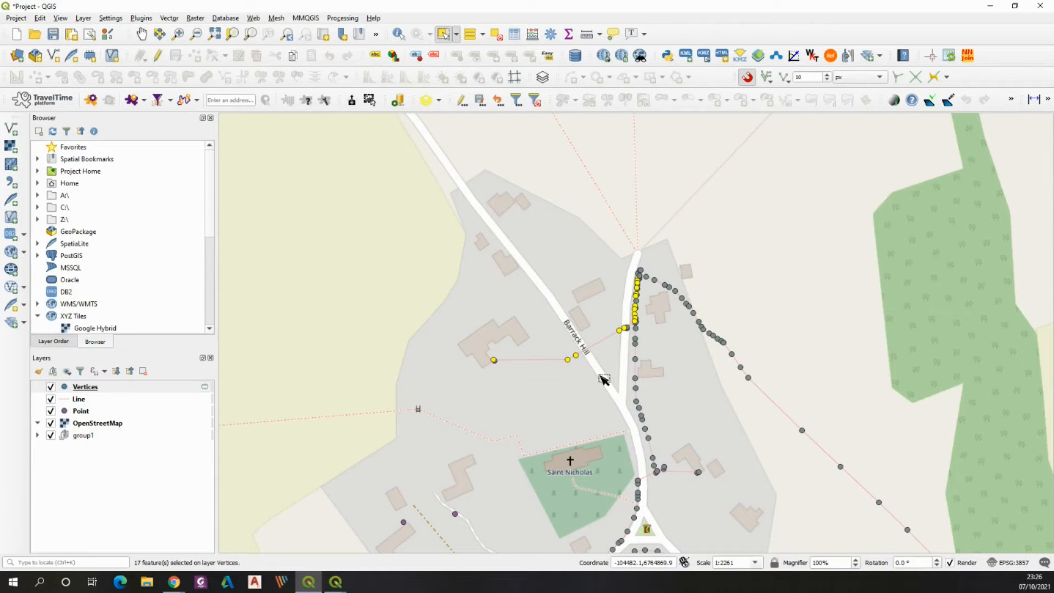
{"action": "scroll", "coordinate": [604, 378], "scroll_direction": "up", "scroll_amount": 1}
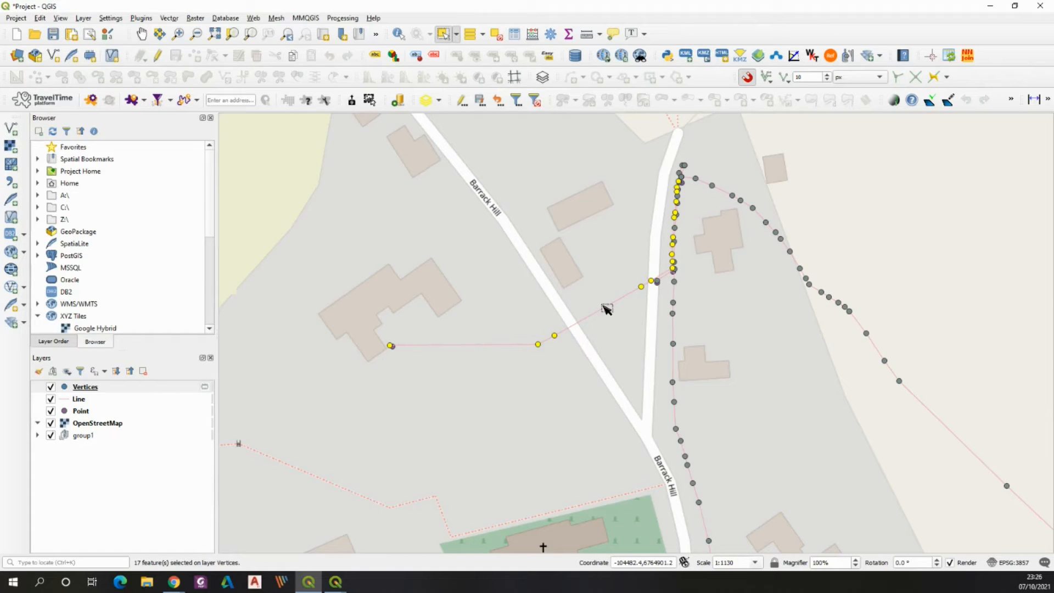
{"action": "scroll", "coordinate": [692, 294], "scroll_direction": "down", "scroll_amount": 2}
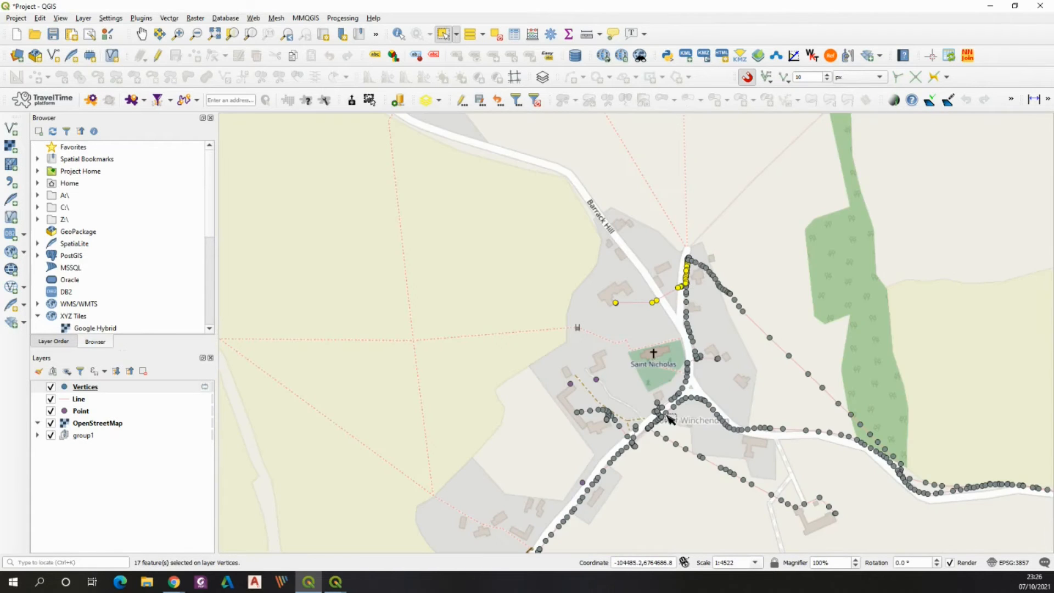
{"action": "scroll", "coordinate": [711, 371], "scroll_direction": "up", "scroll_amount": 2}
{"action": "scroll", "coordinate": [671, 336], "scroll_direction": "up", "scroll_amount": 2}
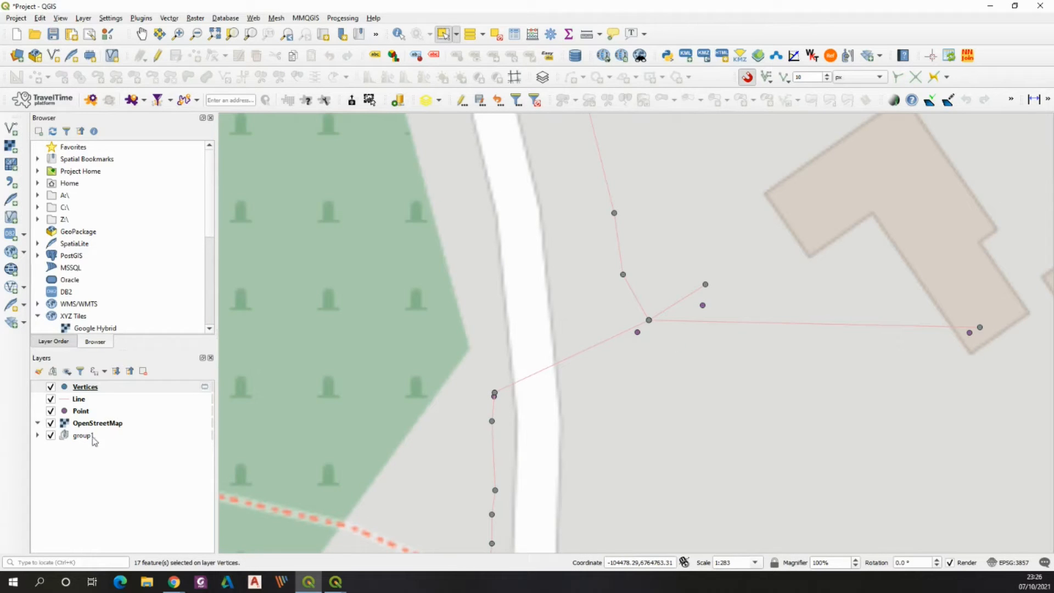
Reopen the Vertices attribute table, sort it by vertex_index in ascending order and look through the rows
{"action": "left_click", "coordinate": [90, 387]}
{"action": "right_click", "coordinate": [91, 387]}
{"action": "left_click", "coordinate": [126, 260]}
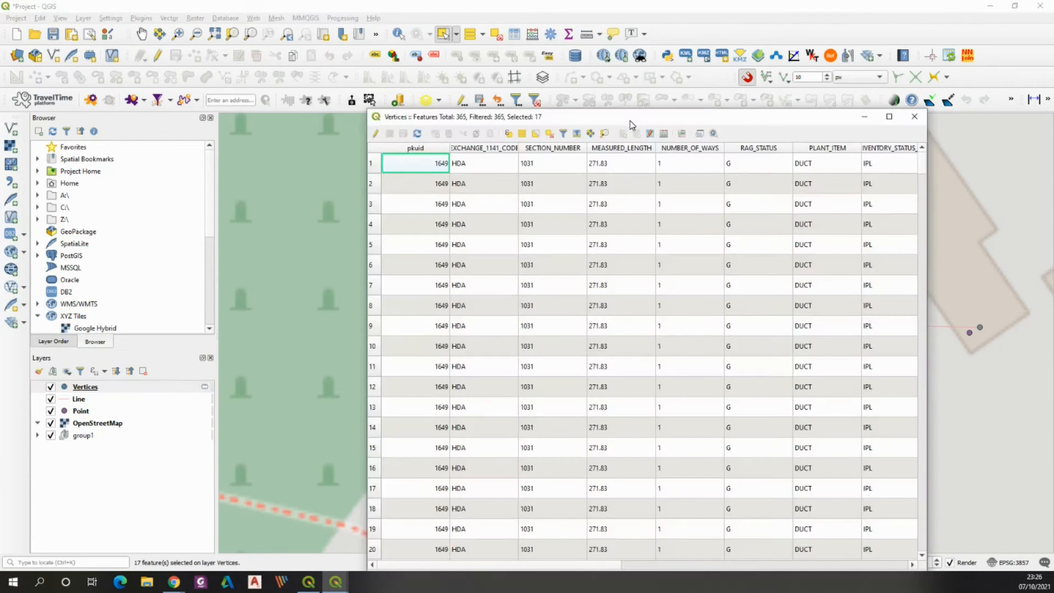
{"action": "left_click_drag", "start_coordinate": [639, 114], "coordinate": [565, 69]}
{"action": "left_click_drag", "start_coordinate": [527, 516], "coordinate": [826, 518]}
{"action": "left_click", "coordinate": [553, 99]}
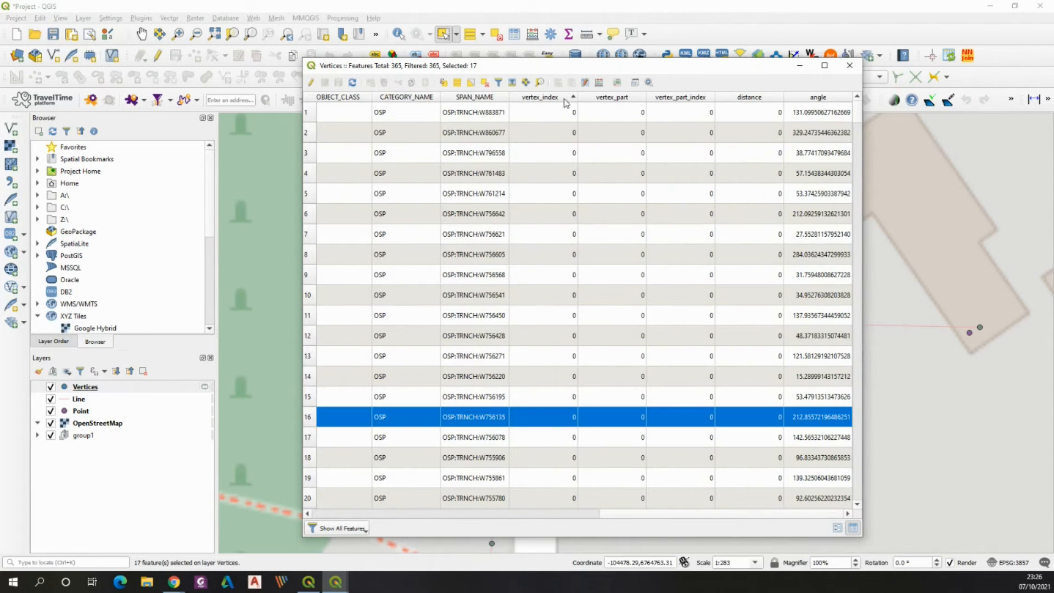
{"action": "scroll", "coordinate": [528, 341], "scroll_direction": "down", "scroll_amount": 6}
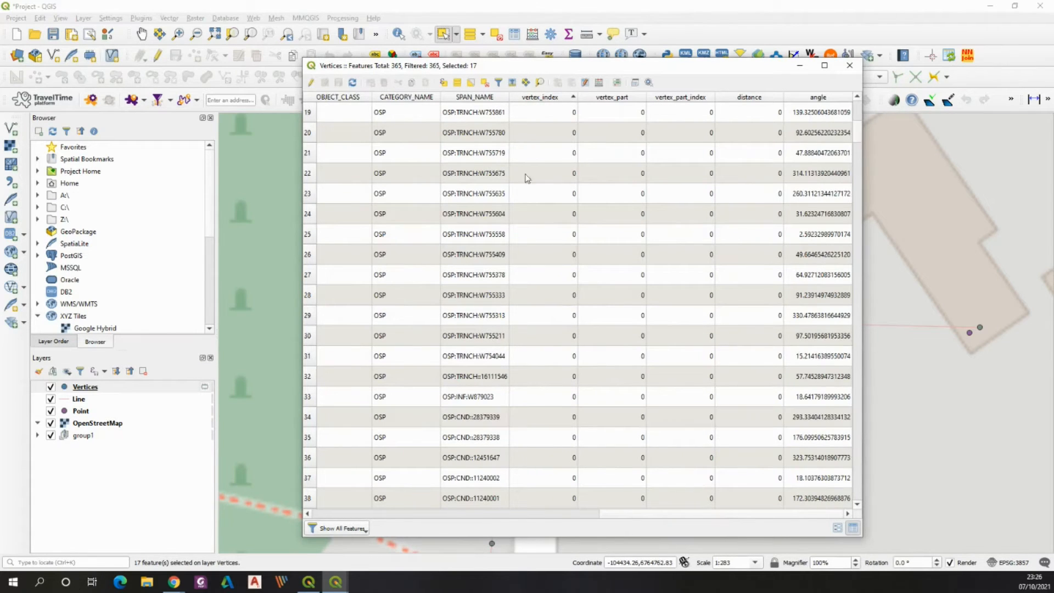
Sort the table by SPAN_NAME in ascending order, select the two OSP:INF:W879023 rows and leave the table
{"action": "left_click", "coordinate": [483, 98]}
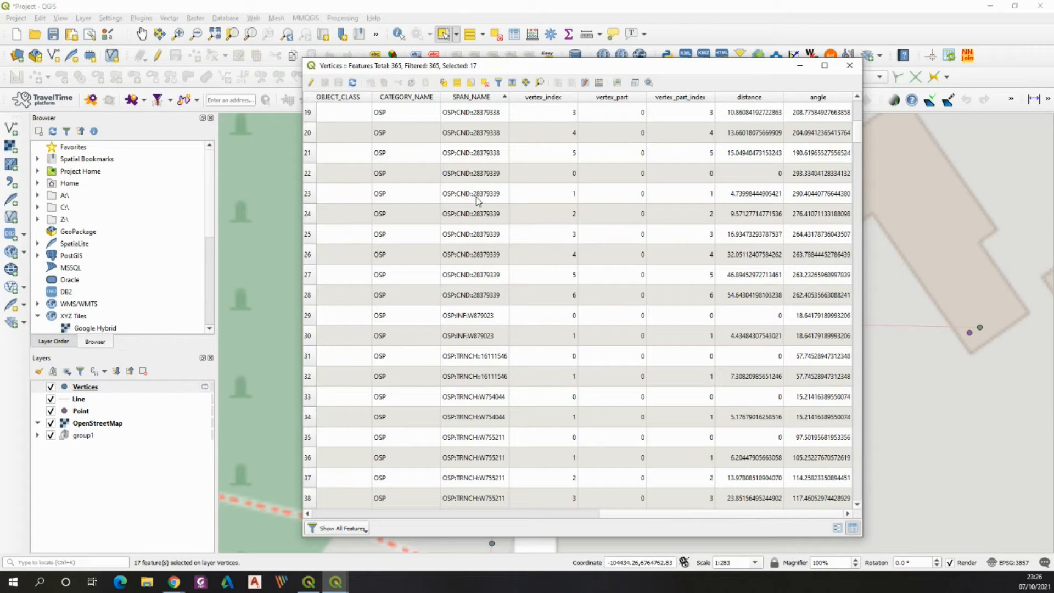
{"action": "left_click_drag", "start_coordinate": [319, 324], "coordinate": [312, 337]}
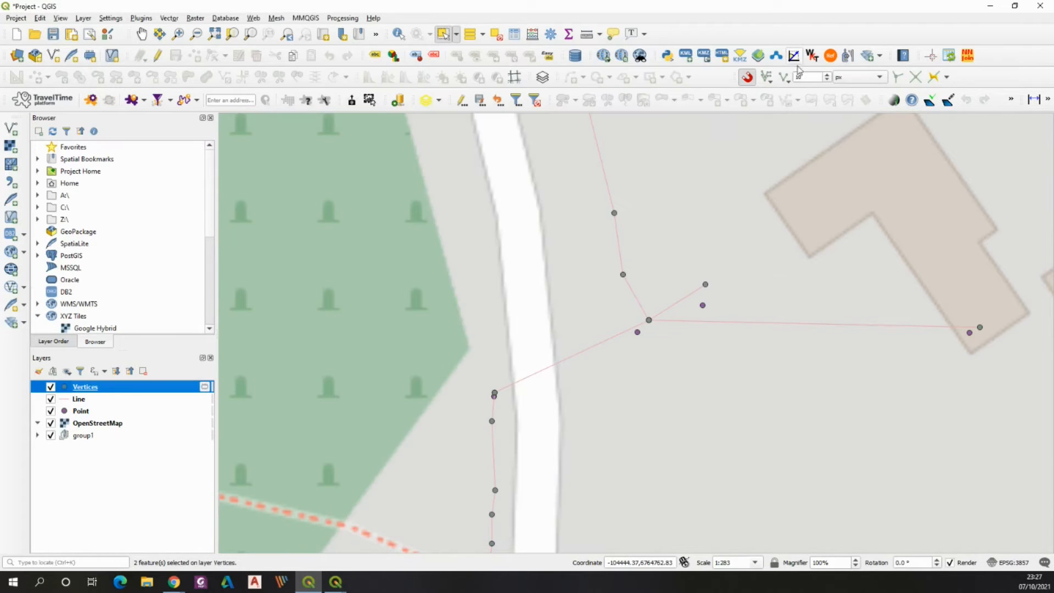
{"action": "left_click", "coordinate": [798, 66]}
Open the Vertices attribute table again and examine the SPAN_NAME, vertex_index and distance columns
{"action": "right_click", "coordinate": [111, 390]}
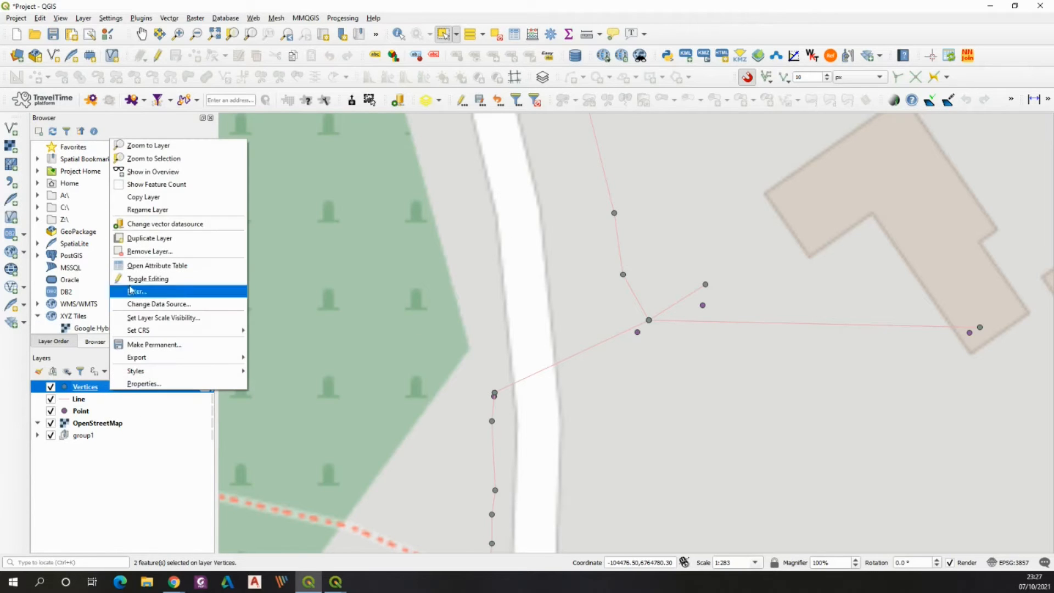
{"action": "left_click", "coordinate": [138, 278]}
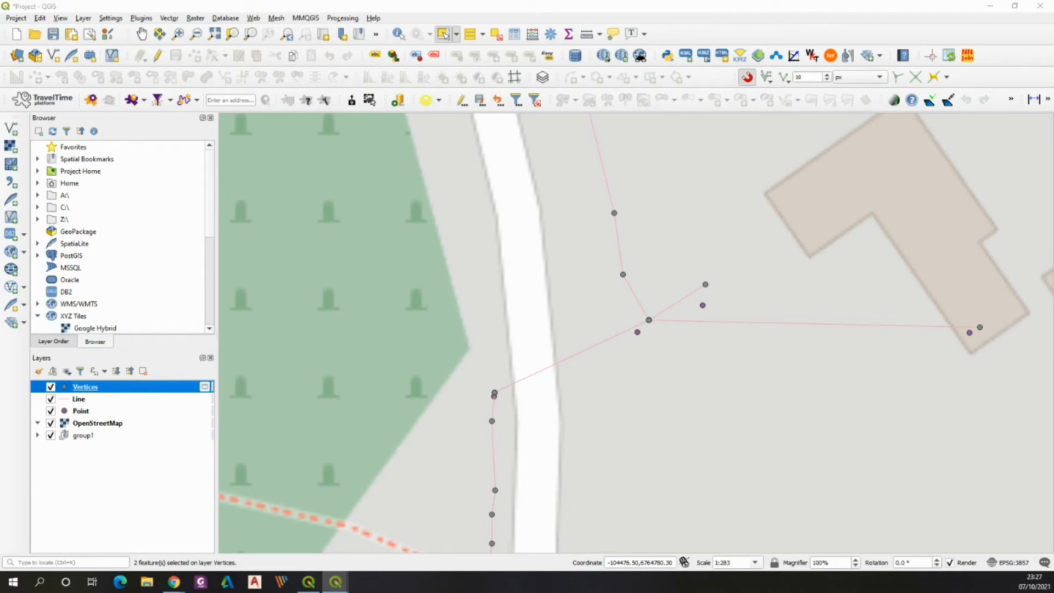
{"action": "key", "text": "F6"}
{"action": "left_click_drag", "start_coordinate": [784, 132], "coordinate": [558, 38]}
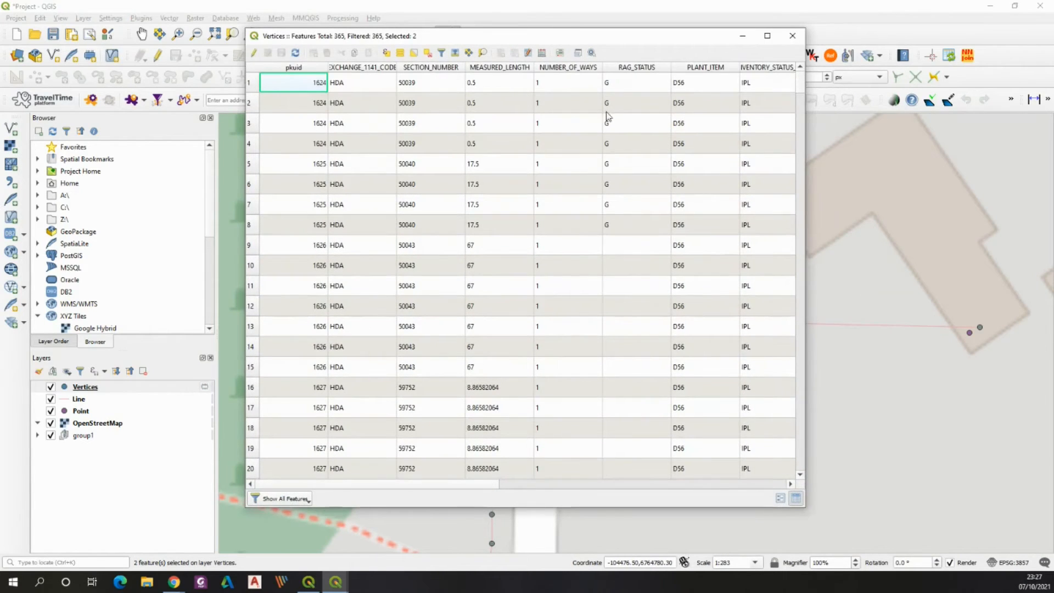
{"action": "left_click_drag", "start_coordinate": [419, 484], "coordinate": [557, 488]}
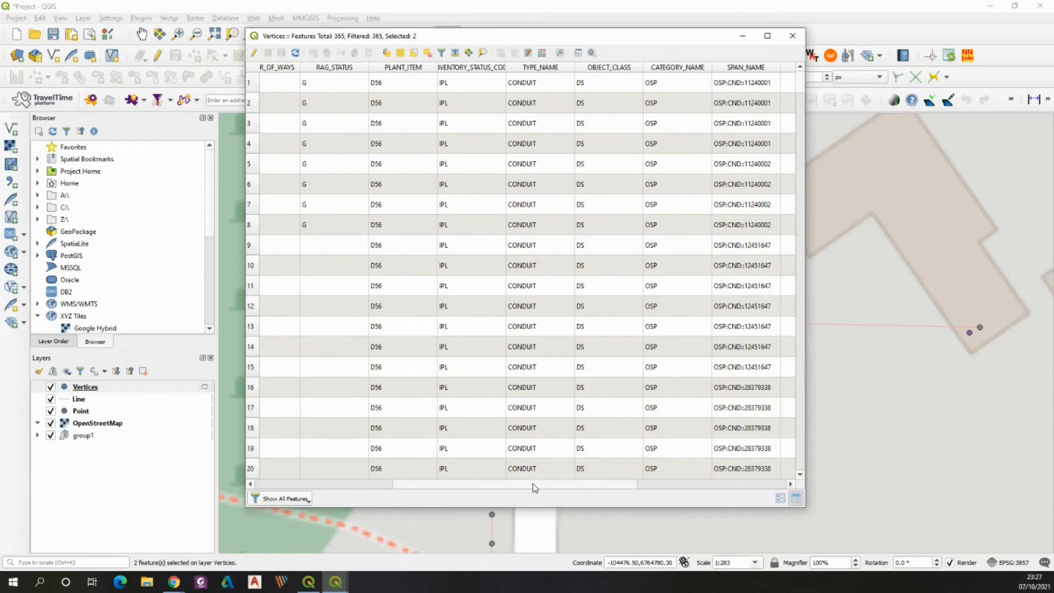
{"action": "left_click_drag", "start_coordinate": [533, 485], "coordinate": [667, 505]}
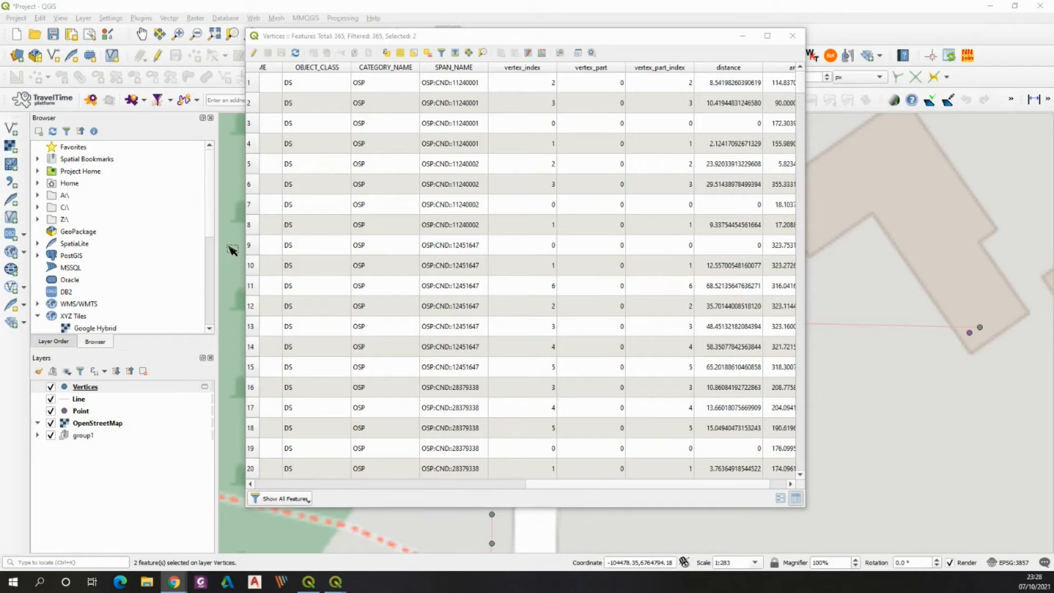
Select the OSP:CND::11240002 vertices with index 0 and 1, zoom to the feature and inspect its surroundings on the map
{"action": "left_click", "coordinate": [250, 220]}
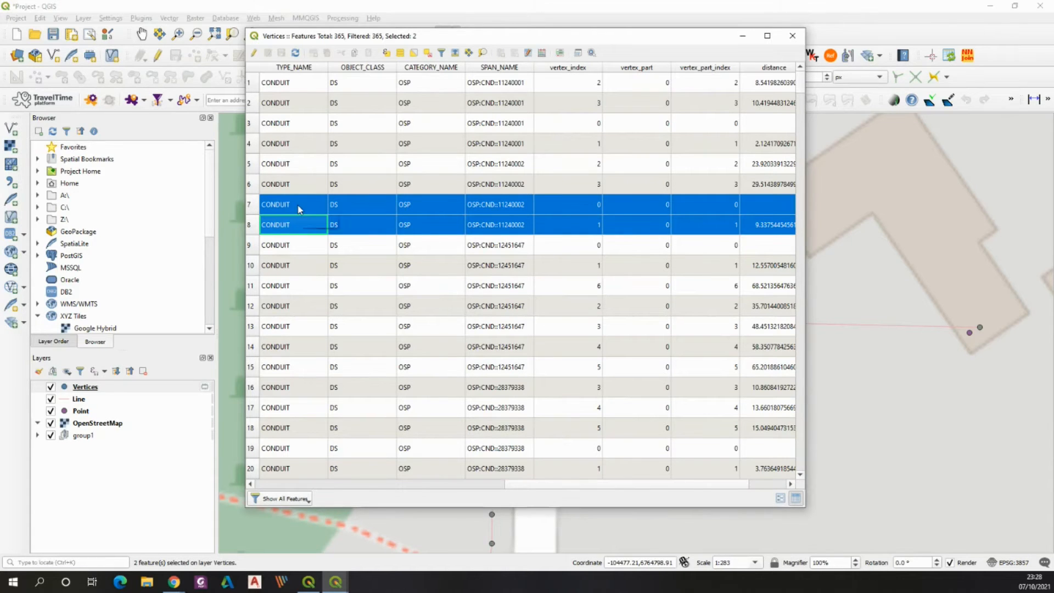
{"action": "right_click", "coordinate": [301, 210]}
{"action": "left_click", "coordinate": [321, 237]}
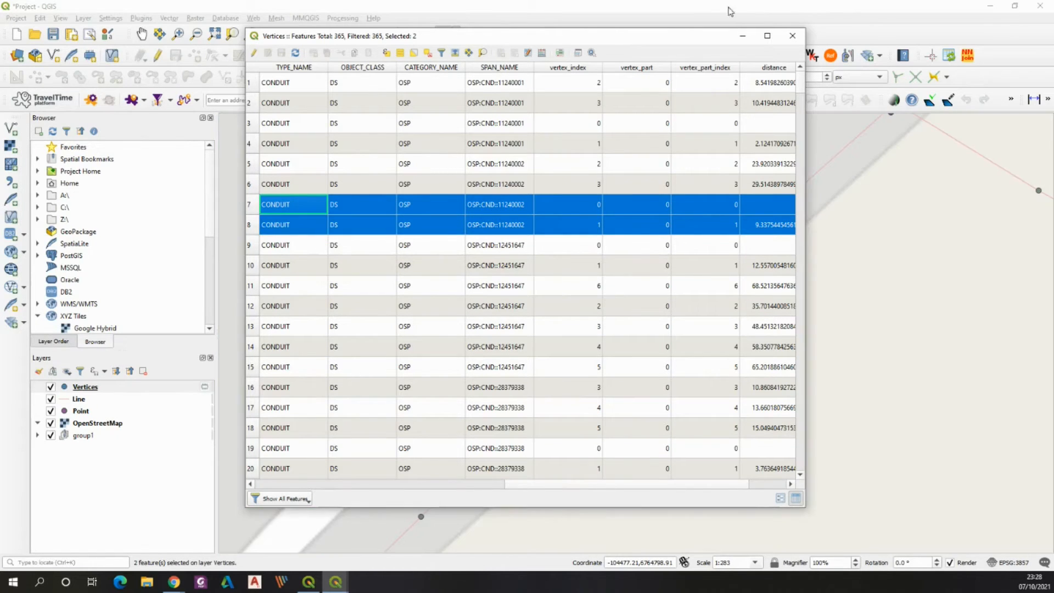
{"action": "left_click", "coordinate": [741, 36]}
{"action": "scroll", "coordinate": [732, 285], "scroll_direction": "down", "scroll_amount": 1}
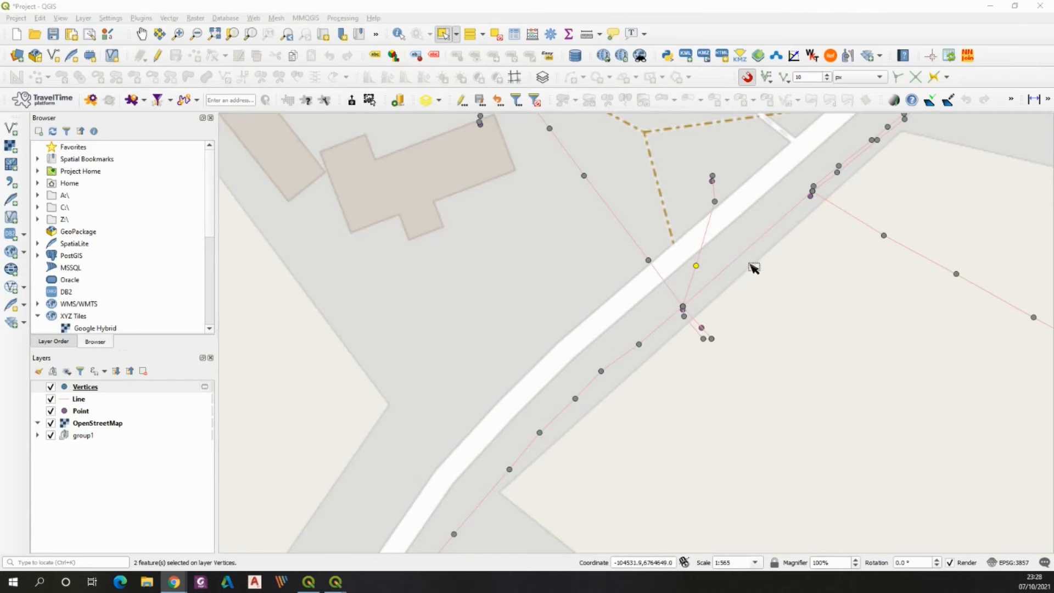
{"action": "scroll", "coordinate": [707, 269], "scroll_direction": "up", "scroll_amount": 1}
{"action": "scroll", "coordinate": [702, 290], "scroll_direction": "up", "scroll_amount": 1}
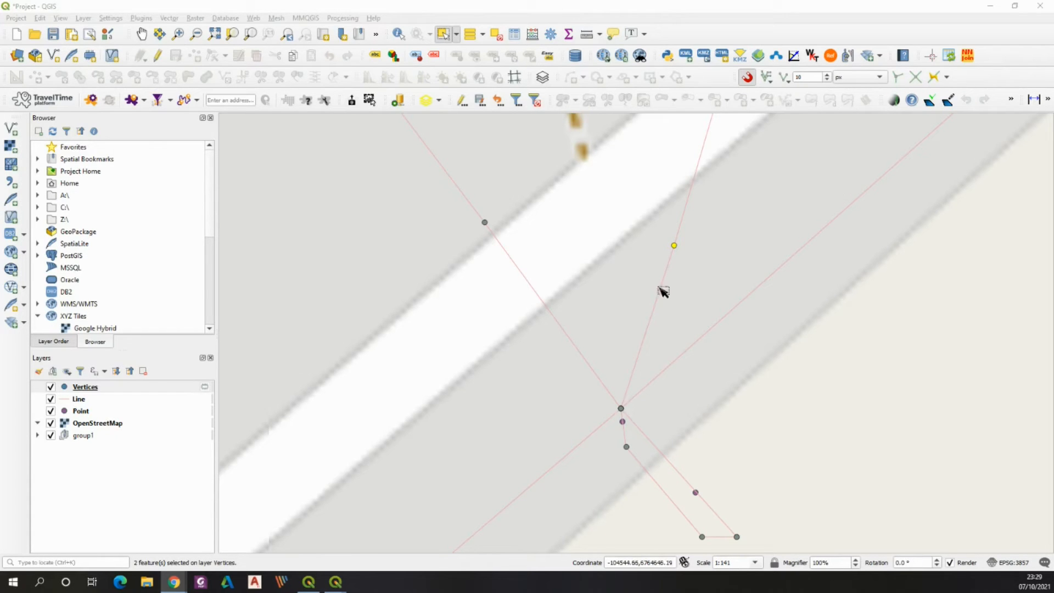
{"action": "scroll", "coordinate": [676, 248], "scroll_direction": "down", "scroll_amount": 2}
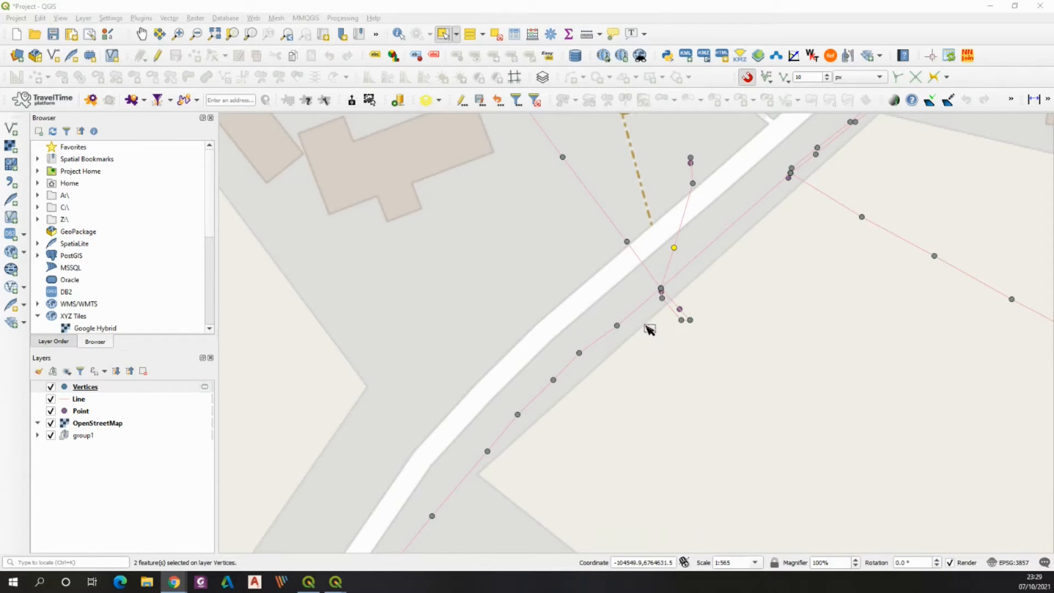
{"action": "scroll", "coordinate": [647, 324], "scroll_direction": "down", "scroll_amount": 1}
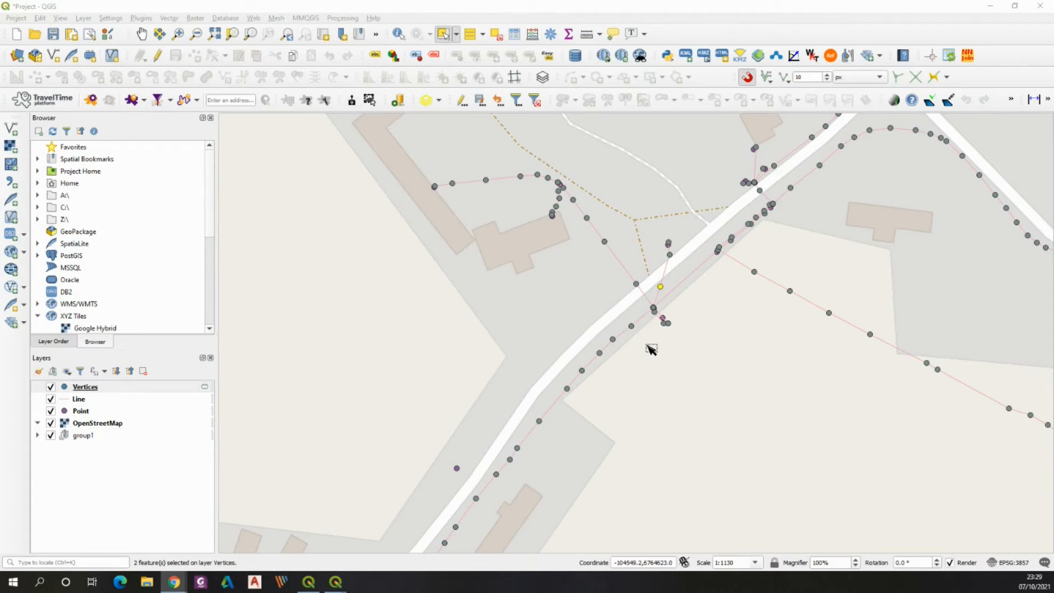
{"action": "left_click", "coordinate": [82, 388]}
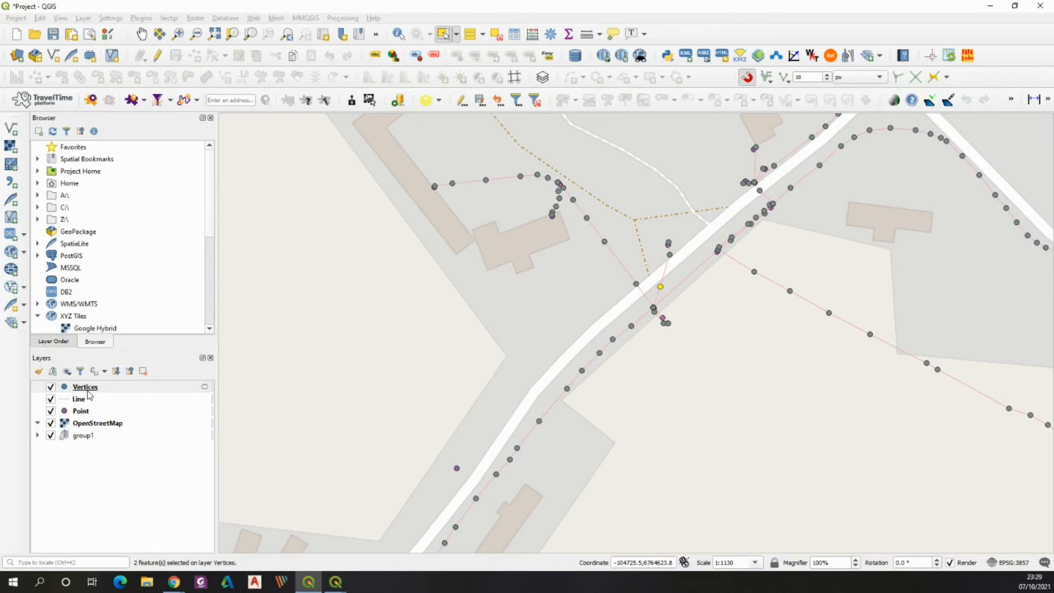
Reopen the Vertices attribute table and bring the SPAN_NAME, vertex_index and distance columns into view
{"action": "right_click", "coordinate": [82, 391]}
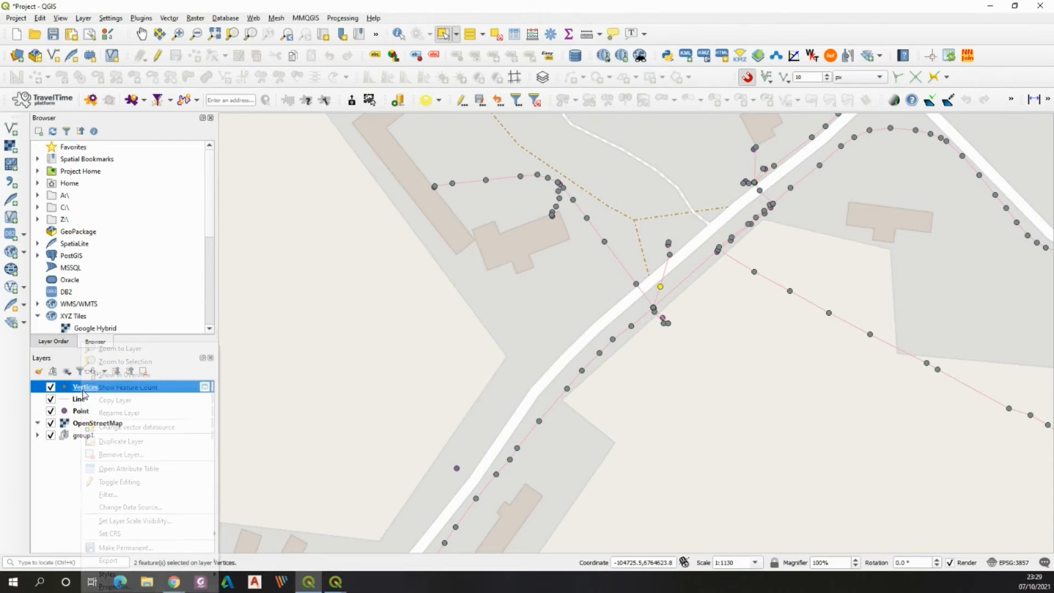
{"action": "left_click", "coordinate": [131, 471]}
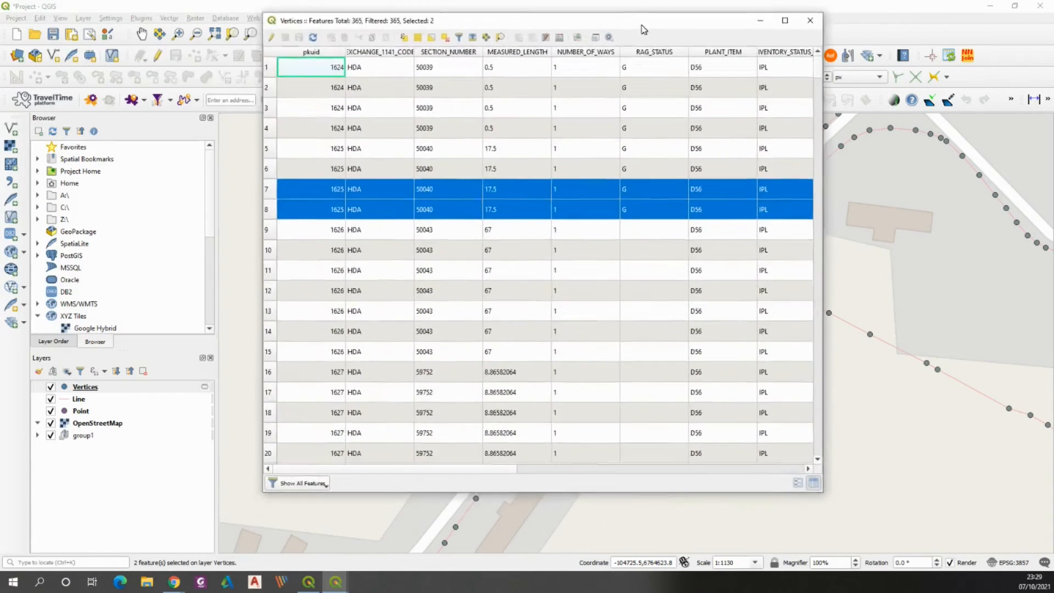
{"action": "left_click_drag", "start_coordinate": [640, 28], "coordinate": [566, 59]}
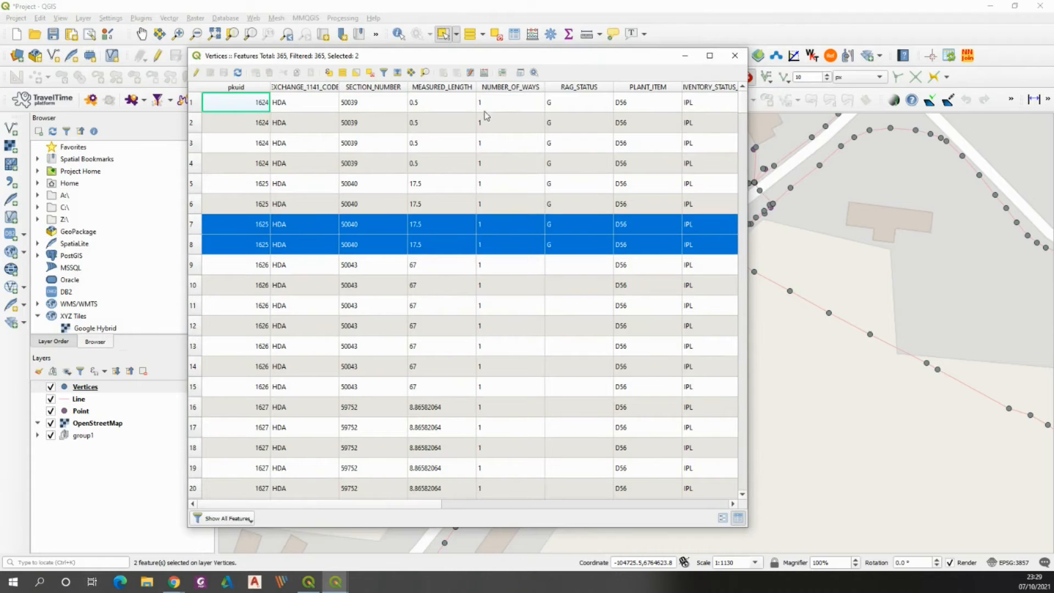
{"action": "left_click_drag", "start_coordinate": [417, 506], "coordinate": [728, 502]}
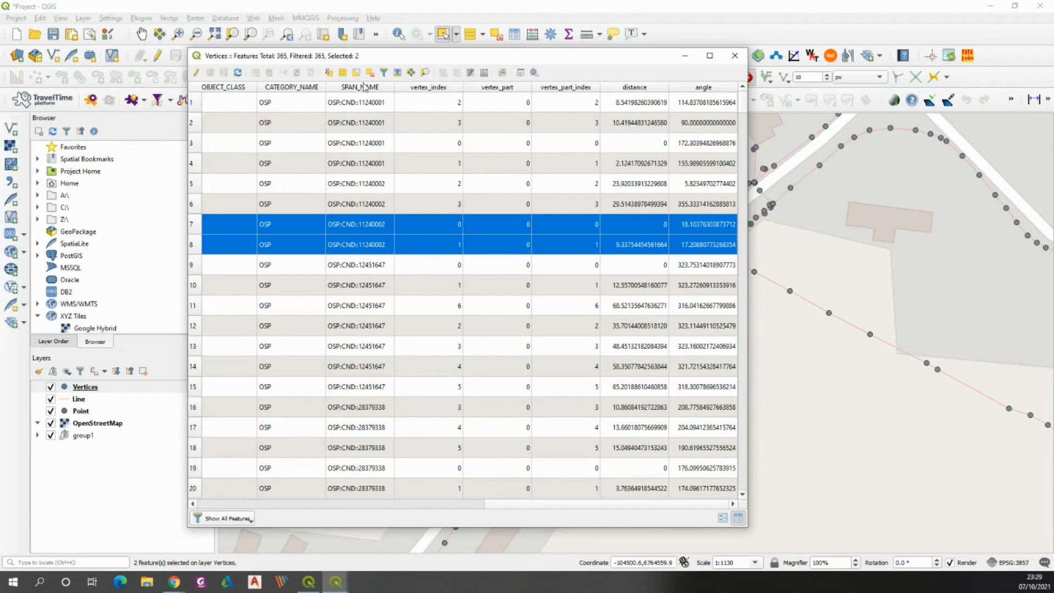
{"action": "left_click", "coordinate": [483, 72]}
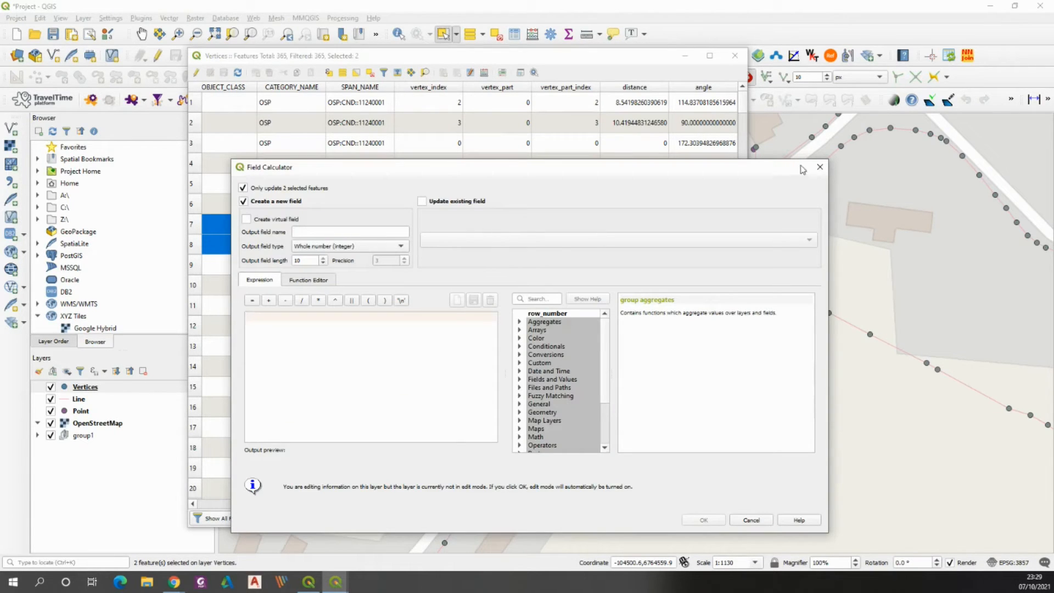
{"action": "left_click", "coordinate": [820, 167]}
Select the Vertices features by expression with vertex_index = 1 and leave the expression dialog
{"action": "left_click", "coordinate": [332, 73]}
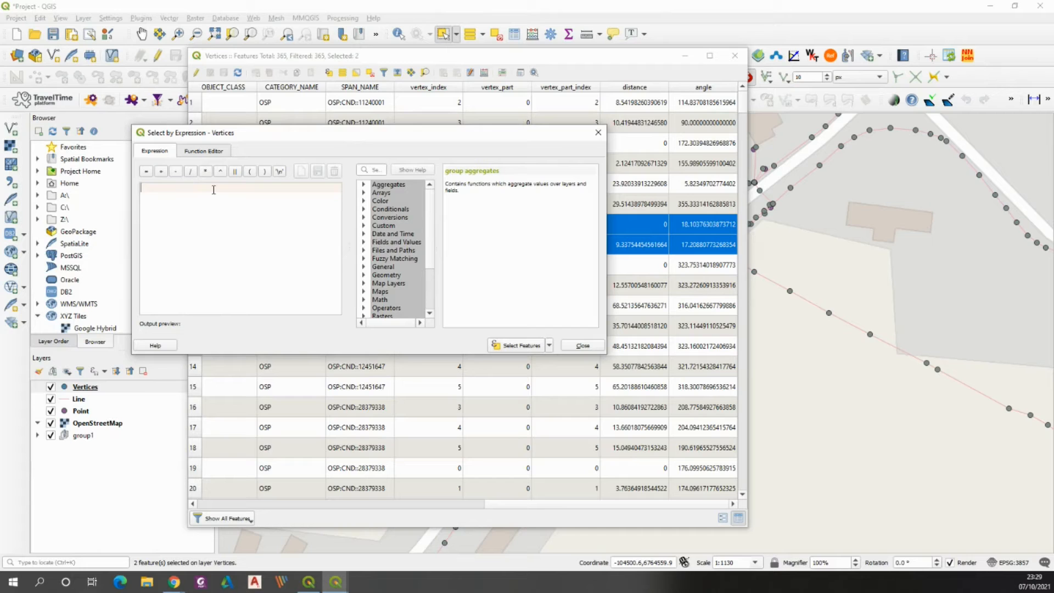
{"action": "type", "text": "ve"}
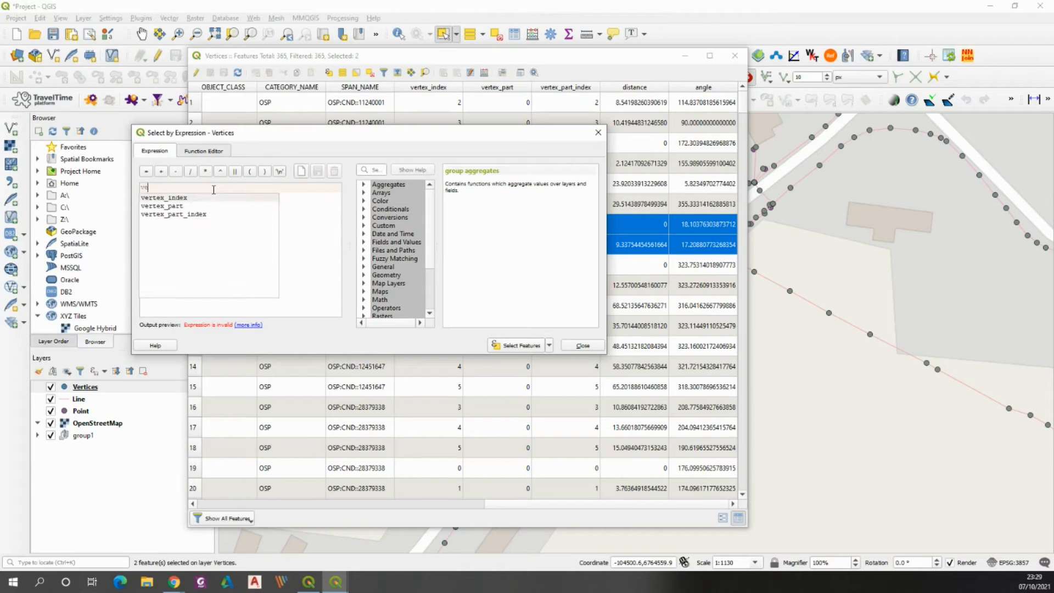
{"action": "type", "text": "rtex_index"}
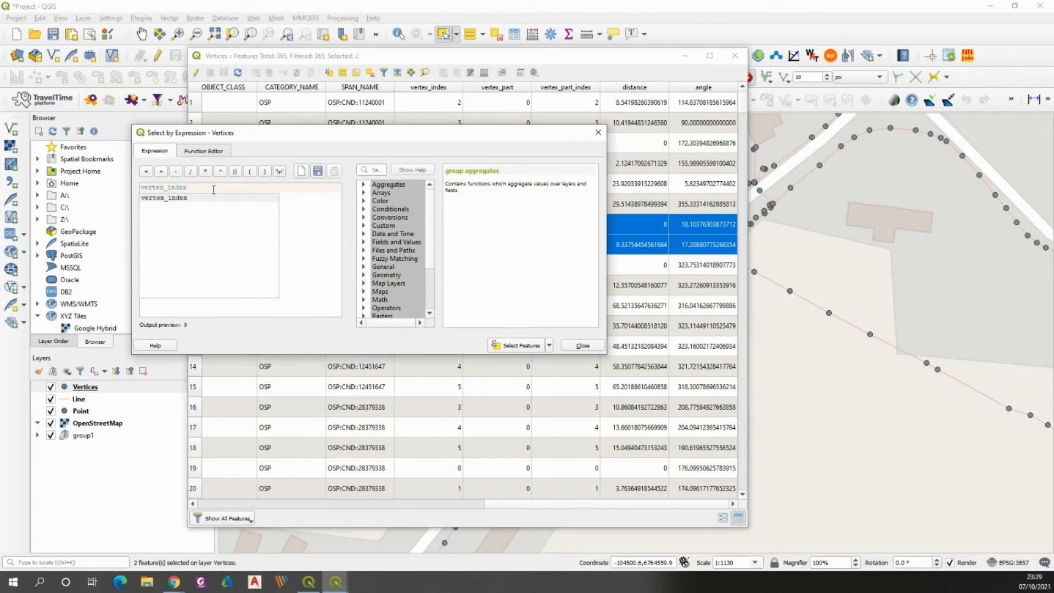
{"action": "type", "text": " = 1"}
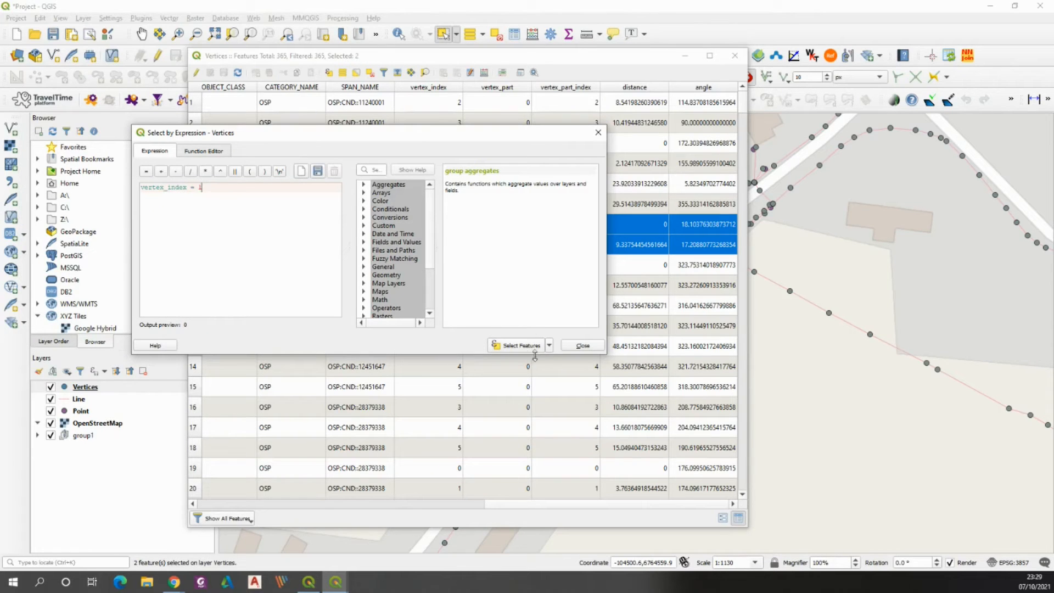
{"action": "left_click", "coordinate": [517, 348]}
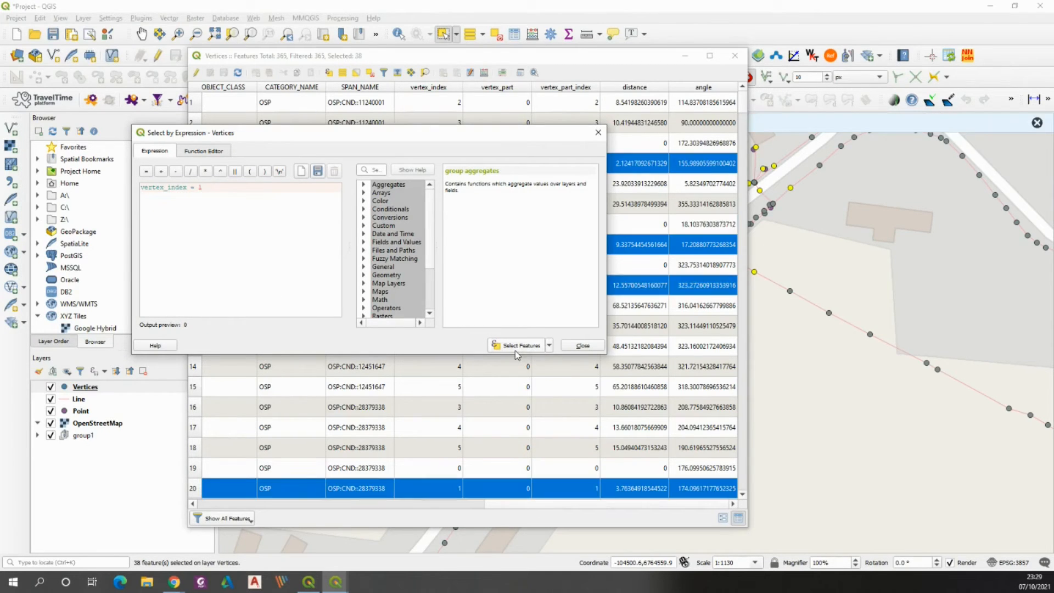
{"action": "left_click", "coordinate": [598, 133]}
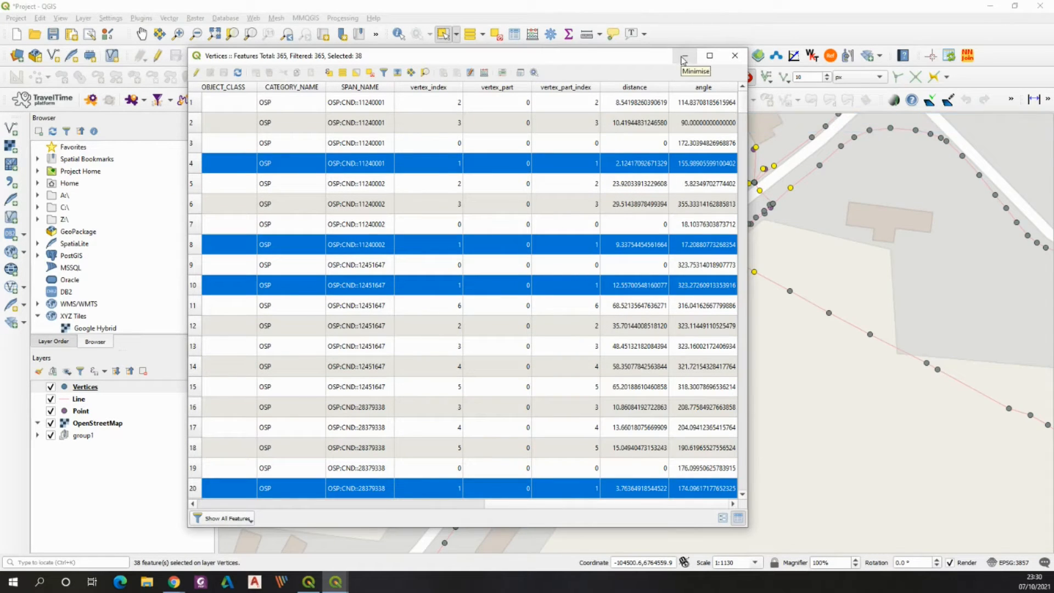
Examine the selected vertices on the map around Lower Winchendon alongside the attribute table
{"action": "left_click_drag", "start_coordinate": [636, 61], "coordinate": [489, 83]}
{"action": "scroll", "coordinate": [766, 269], "scroll_direction": "down", "scroll_amount": 3}
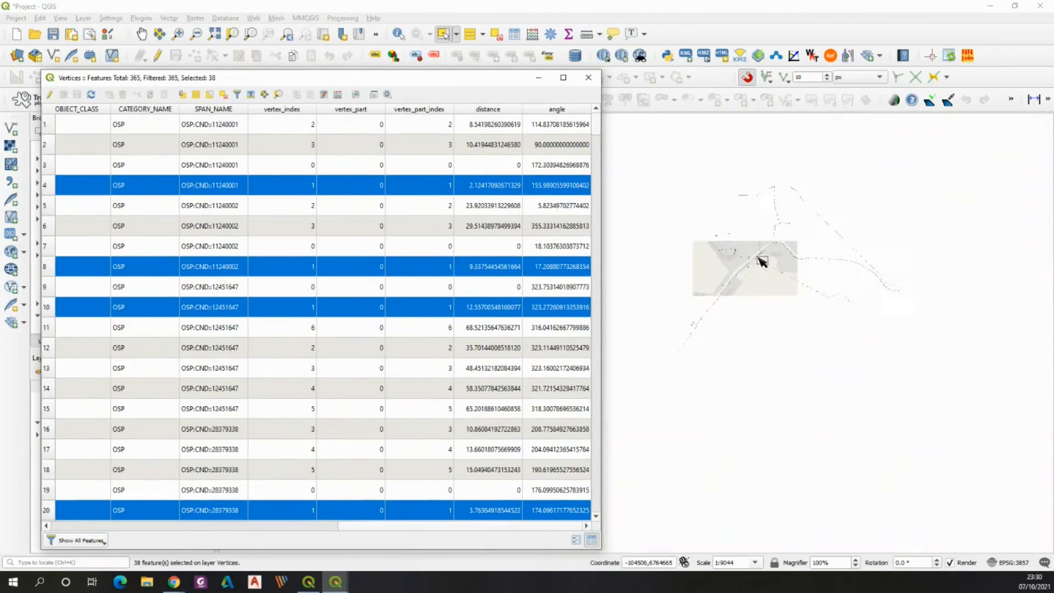
{"action": "scroll", "coordinate": [865, 214], "scroll_direction": "up", "scroll_amount": 1}
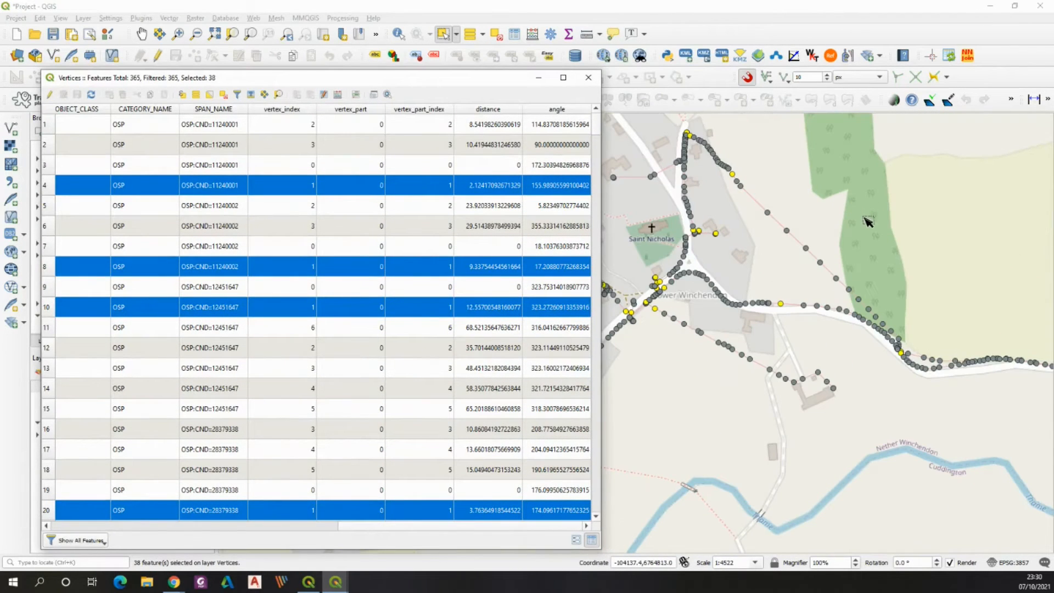
{"action": "left_click_drag", "start_coordinate": [371, 81], "coordinate": [546, 87]}
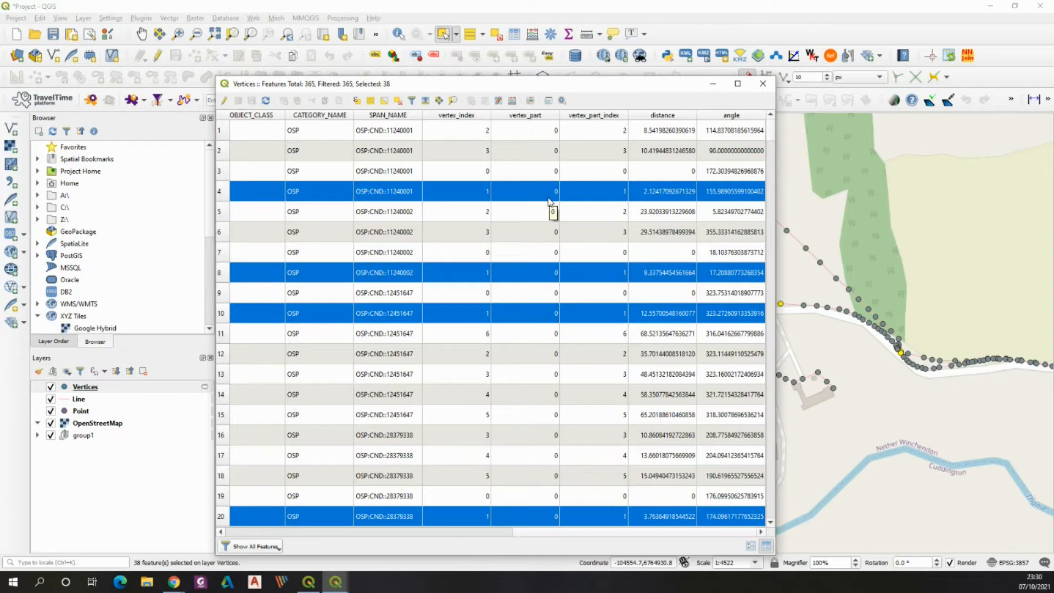
Invert the selection, enable editing on the Vertices layer and delete every vertex whose index is not 1
{"action": "left_click", "coordinate": [384, 101]}
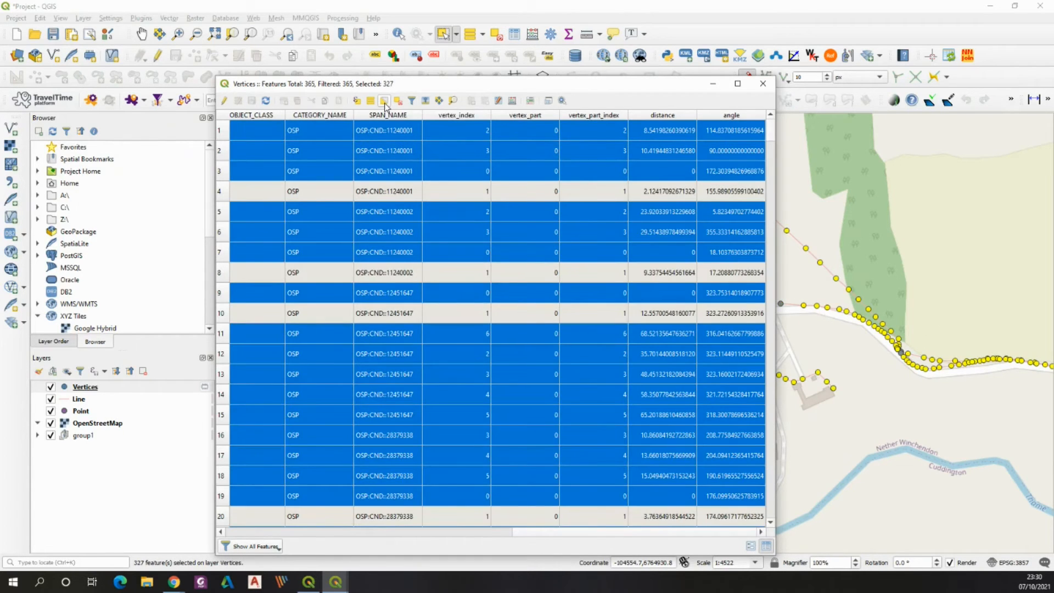
{"action": "left_click", "coordinate": [223, 101]}
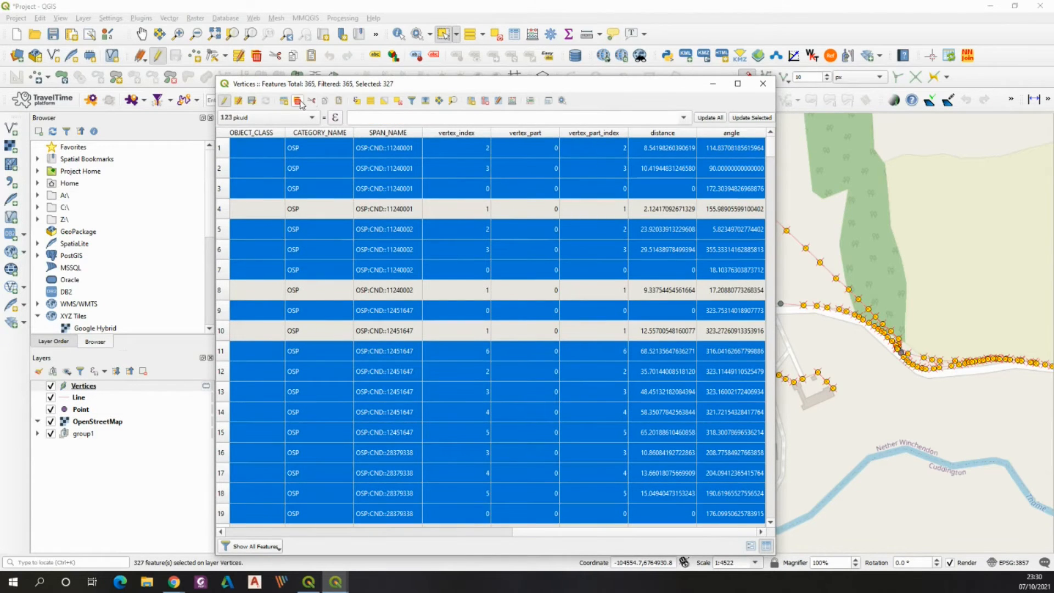
{"action": "left_click", "coordinate": [299, 103]}
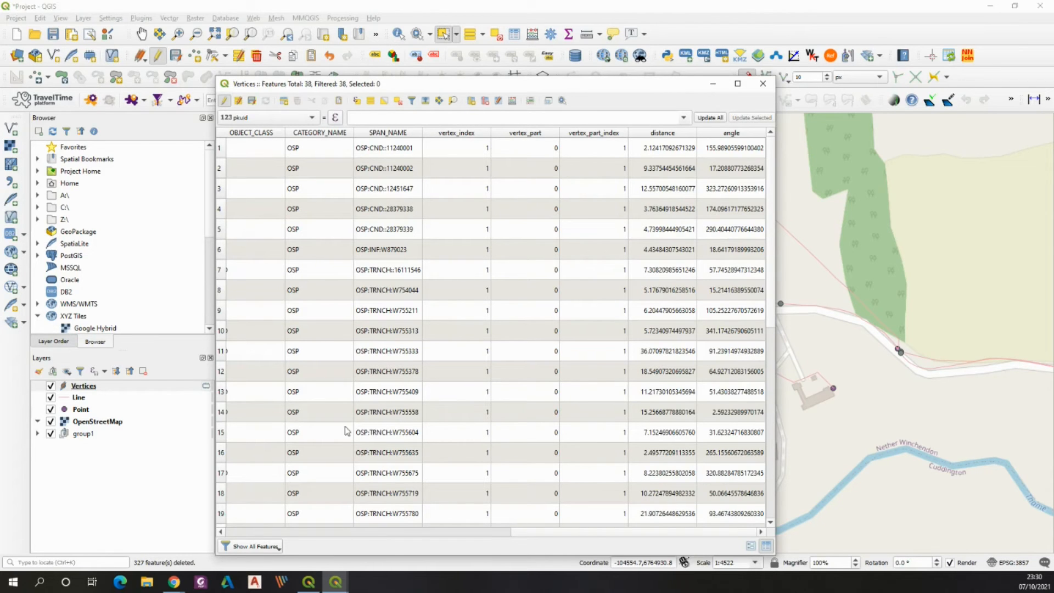
Invert the selection to highlight the remaining vertices on the map and hide the Line layer
{"action": "left_click", "coordinate": [384, 101]}
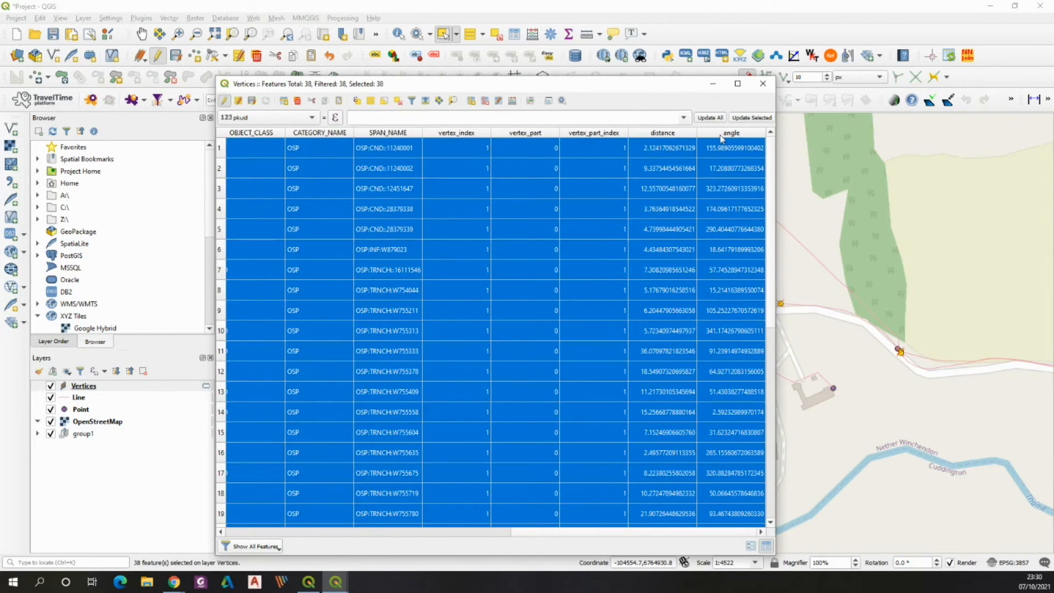
{"action": "left_click", "coordinate": [712, 84]}
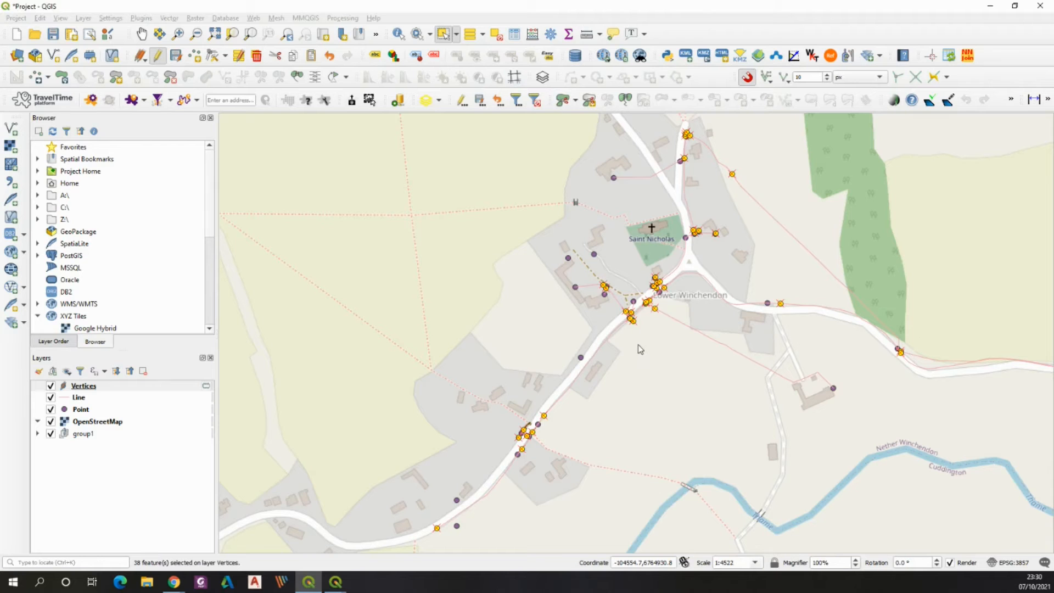
{"action": "scroll", "coordinate": [640, 348], "scroll_direction": "down", "scroll_amount": 1}
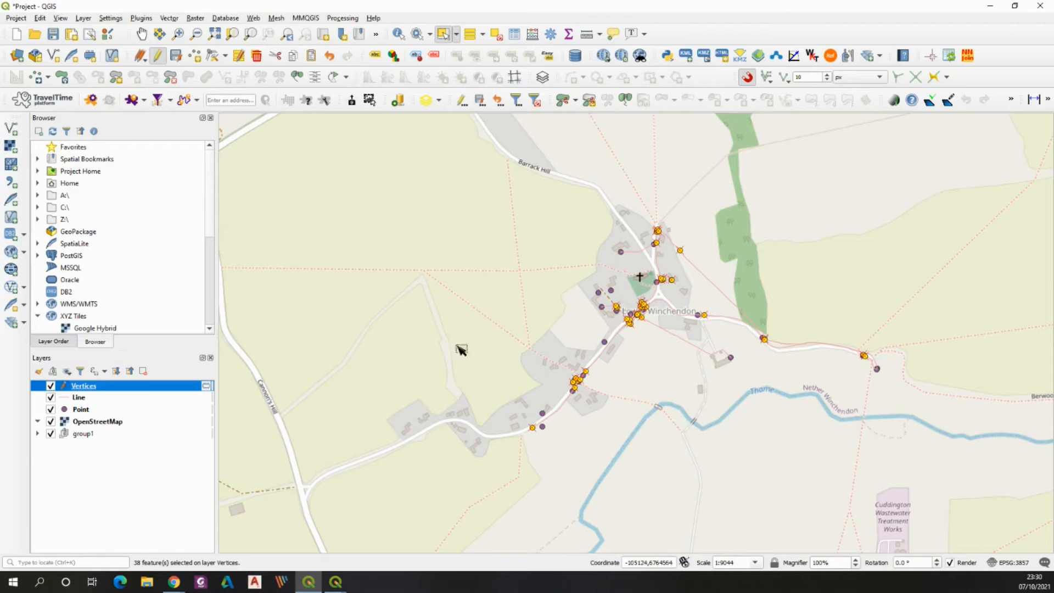
{"action": "left_click", "coordinate": [51, 397]}
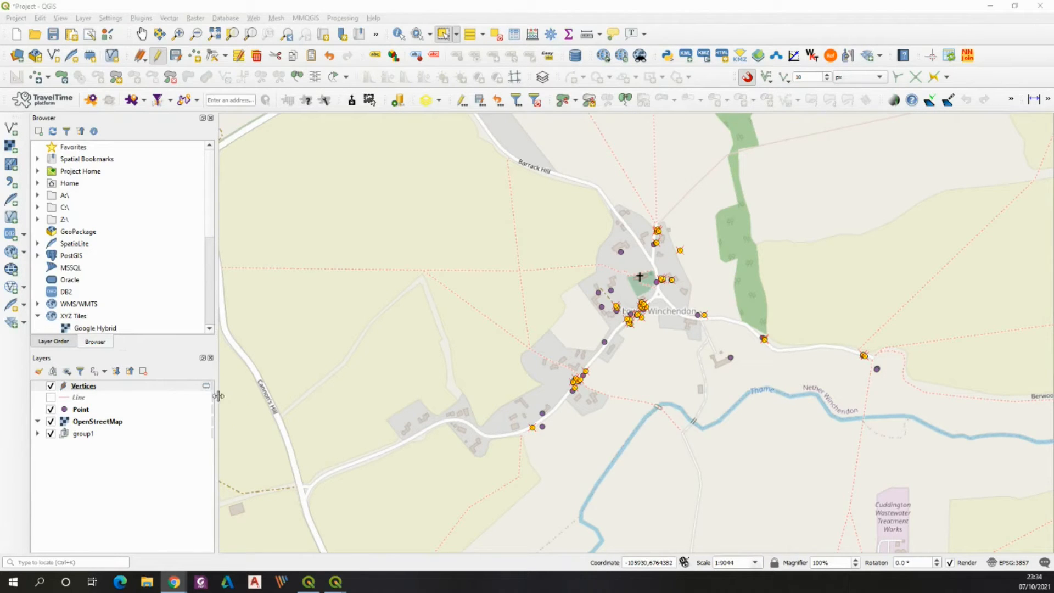
Set up an export of all Vertices features in Comma Separated Value [CSV] format to a Desktop file named Vertices
{"action": "left_click", "coordinate": [87, 389]}
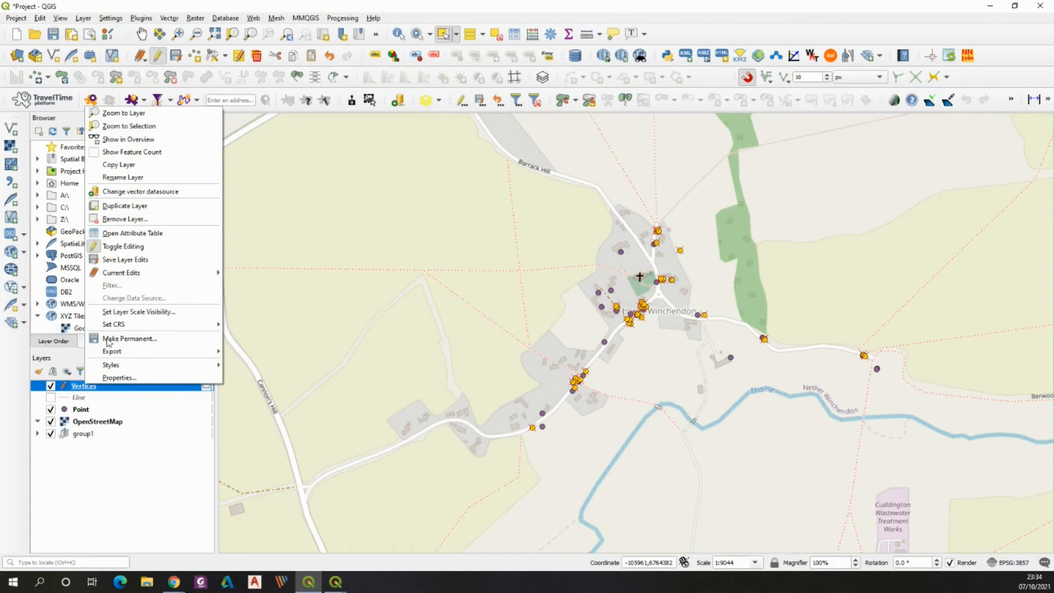
{"action": "mouse_move", "coordinate": [115, 355]}
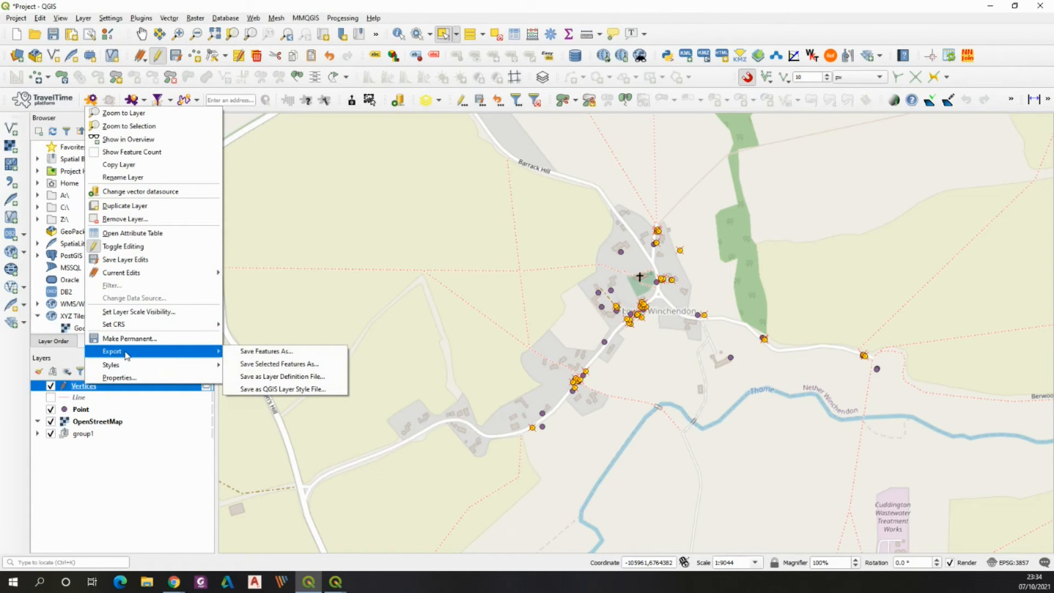
{"action": "left_click", "coordinate": [288, 353]}
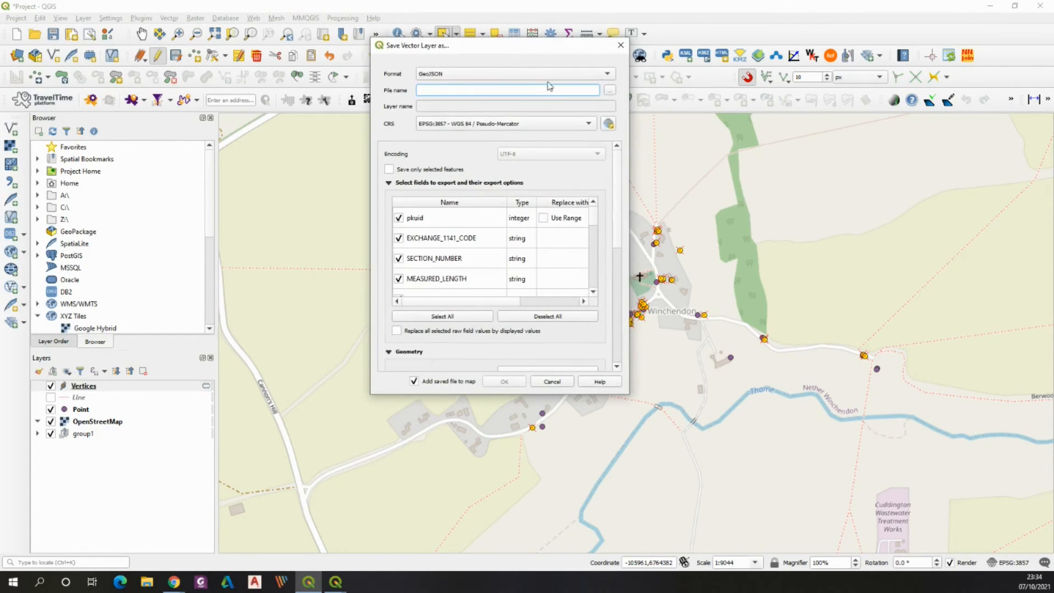
{"action": "left_click", "coordinate": [609, 73]}
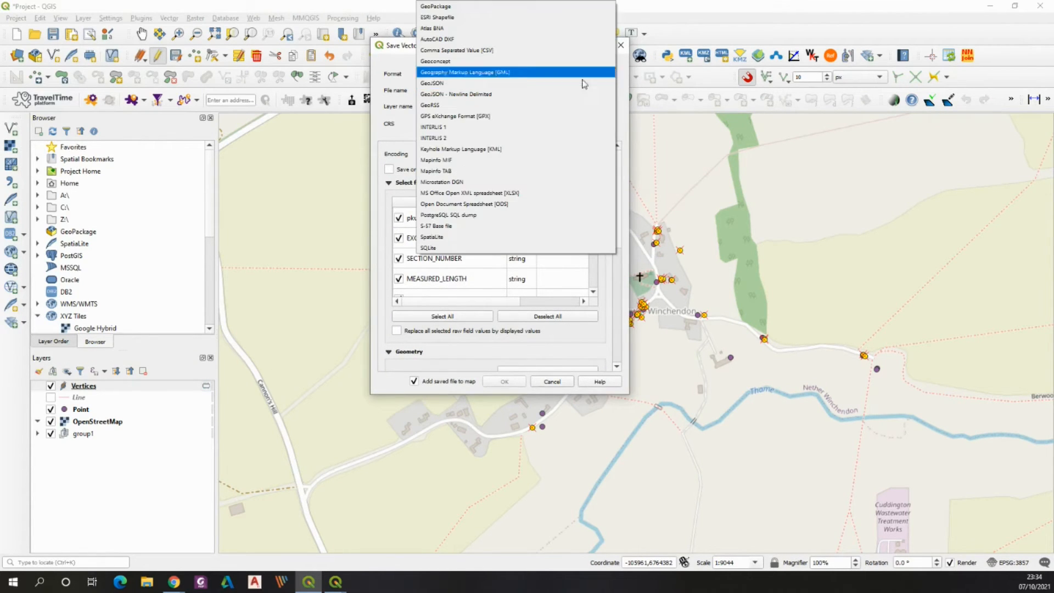
{"action": "left_click", "coordinate": [455, 50]}
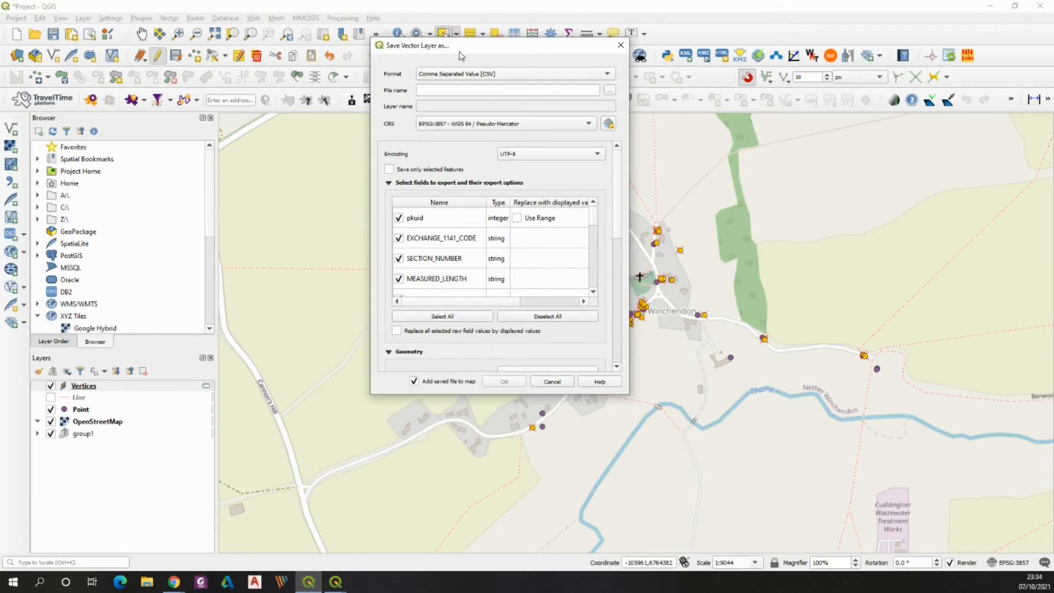
{"action": "left_click", "coordinate": [610, 90]}
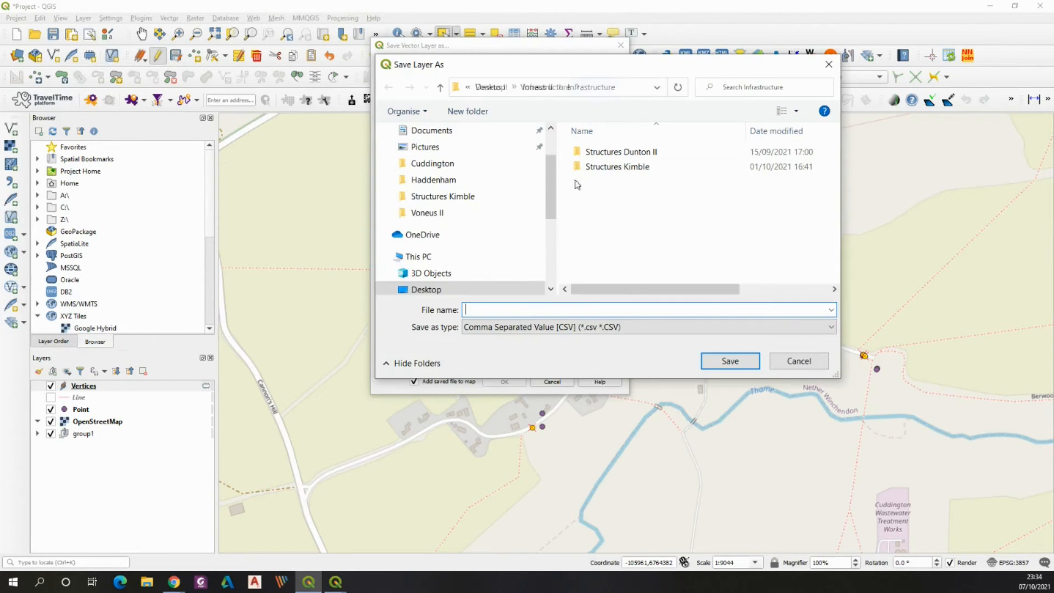
{"action": "left_click", "coordinate": [428, 290]}
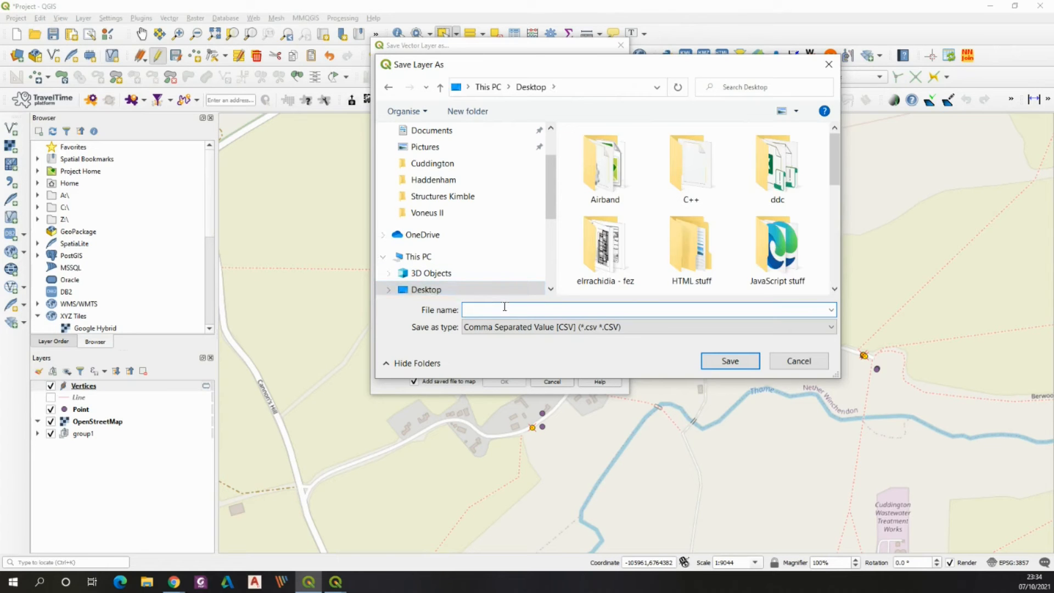
{"action": "type", "text": "Vertices"}
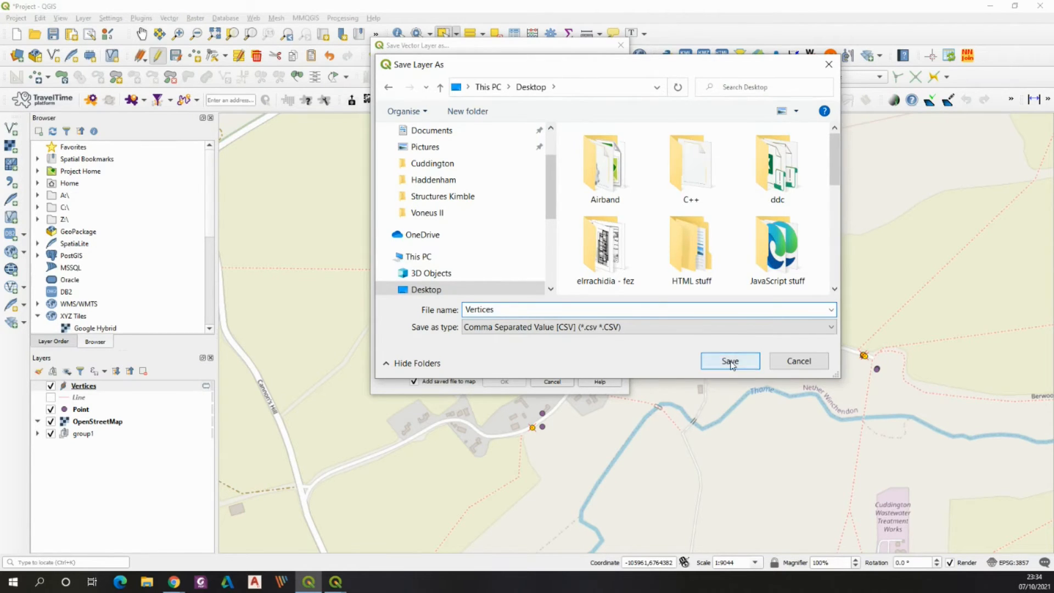
{"action": "left_click", "coordinate": [732, 363]}
Set the CSV geometry option to AS_WKT and export the Vertices layer, adding the saved file to the map
{"action": "scroll", "coordinate": [604, 242], "scroll_direction": "down", "scroll_amount": 8}
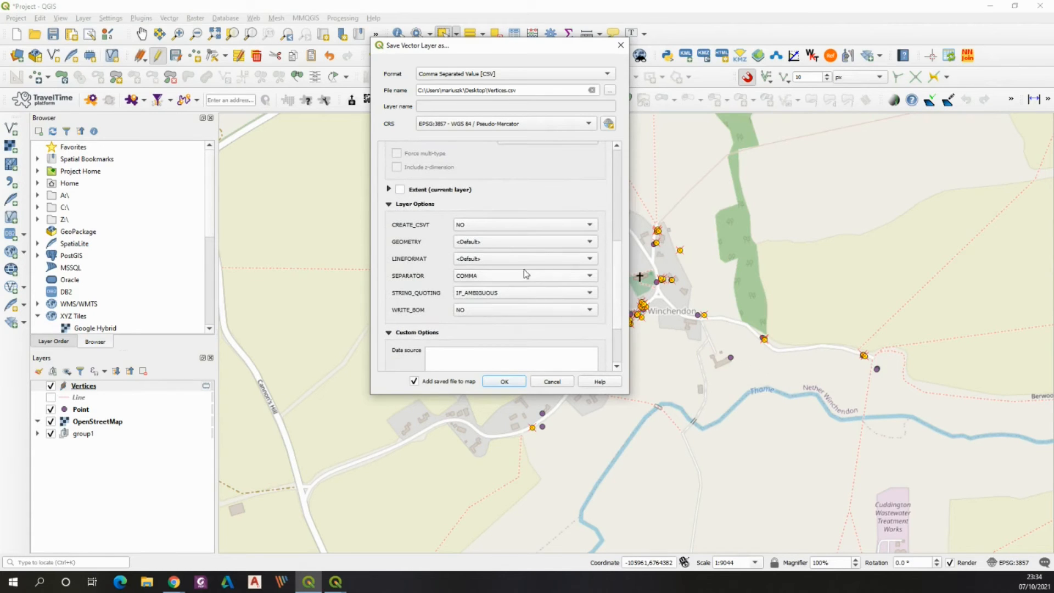
{"action": "left_click", "coordinate": [591, 244]}
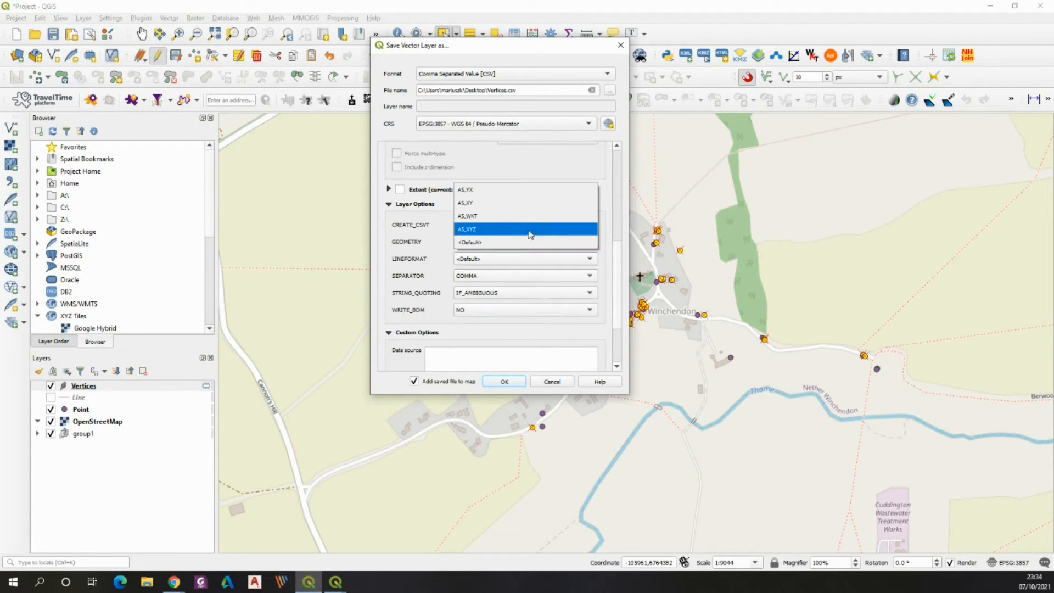
{"action": "left_click", "coordinate": [503, 217]}
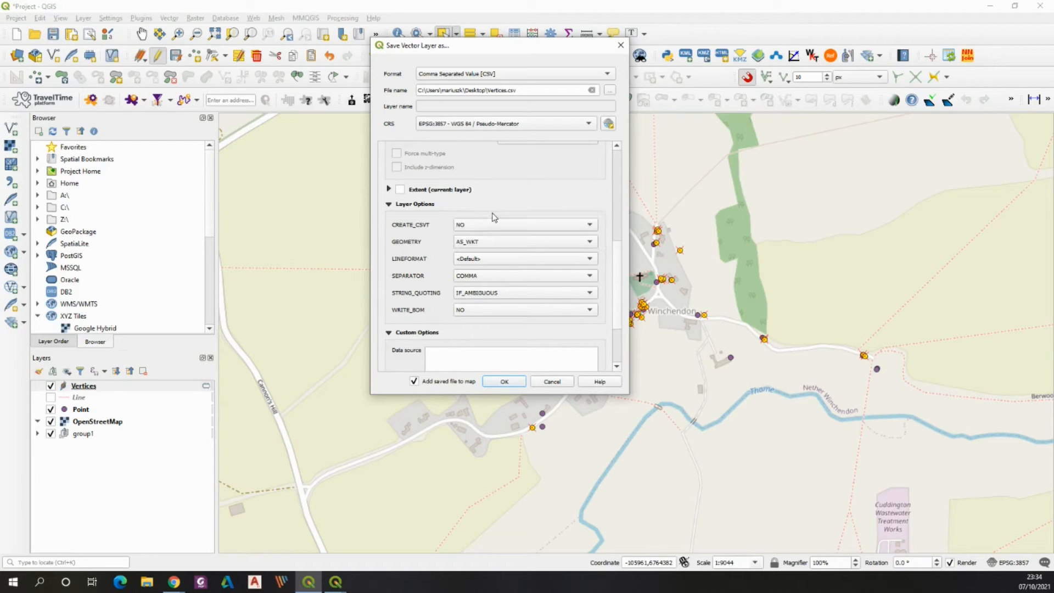
{"action": "scroll", "coordinate": [616, 345], "scroll_direction": "down", "scroll_amount": 3}
{"action": "scroll", "coordinate": [616, 351], "scroll_direction": "down", "scroll_amount": 1}
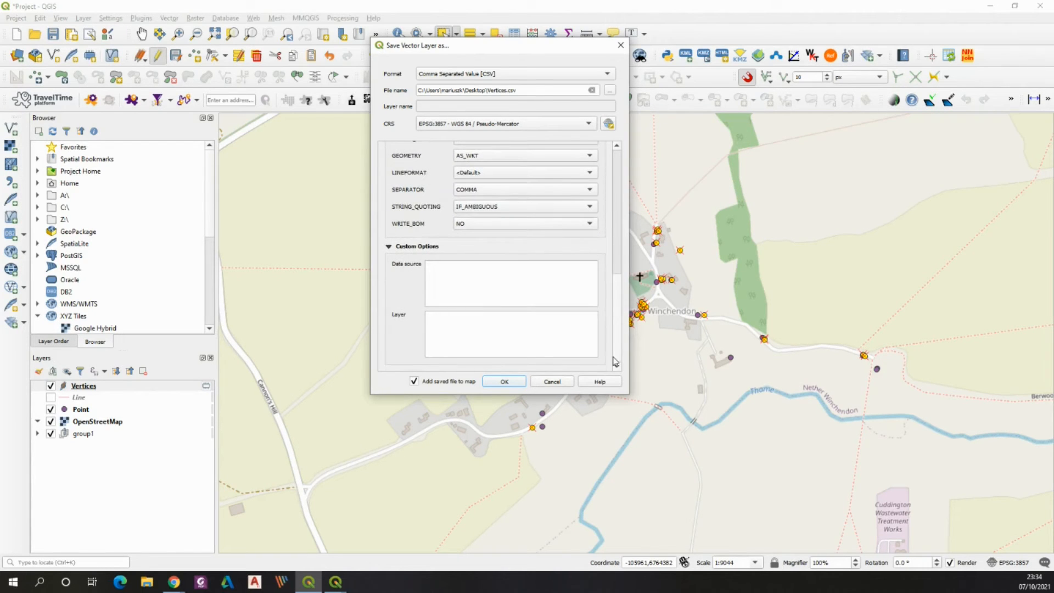
{"action": "left_click", "coordinate": [504, 382]}
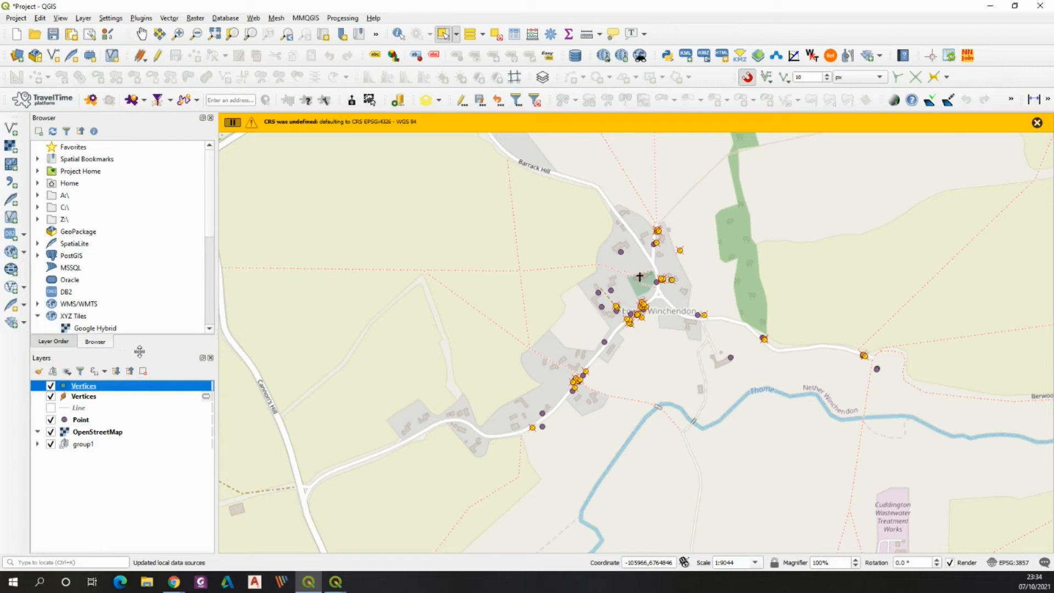
Set up an export of the Point layer in Comma Separated Value [CSV] format to a Desktop file named Points
{"action": "left_click", "coordinate": [83, 420]}
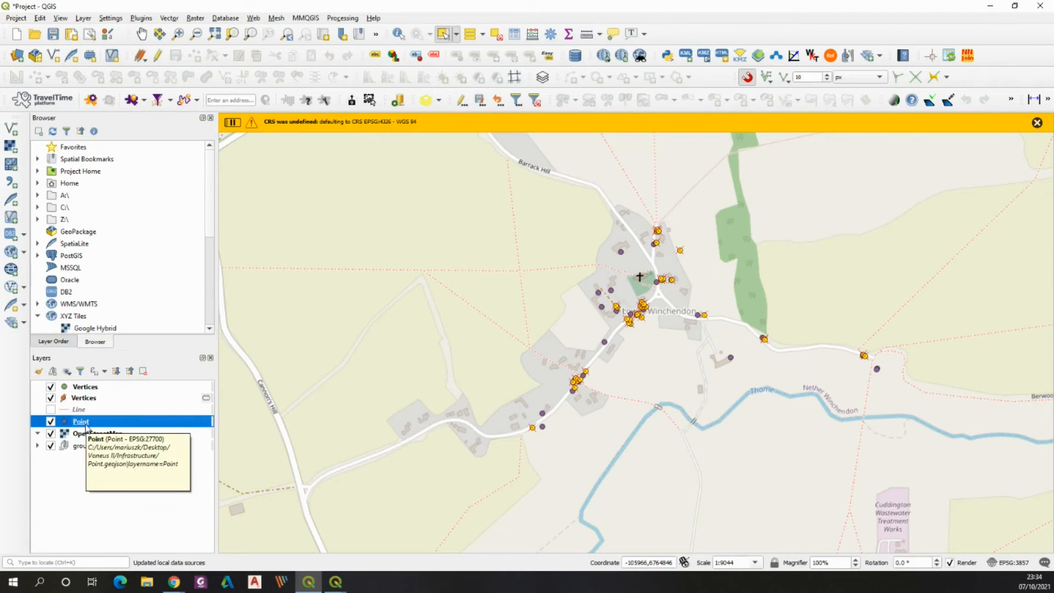
{"action": "right_click", "coordinate": [88, 423]}
{"action": "mouse_move", "coordinate": [137, 395]}
{"action": "left_click", "coordinate": [265, 391]}
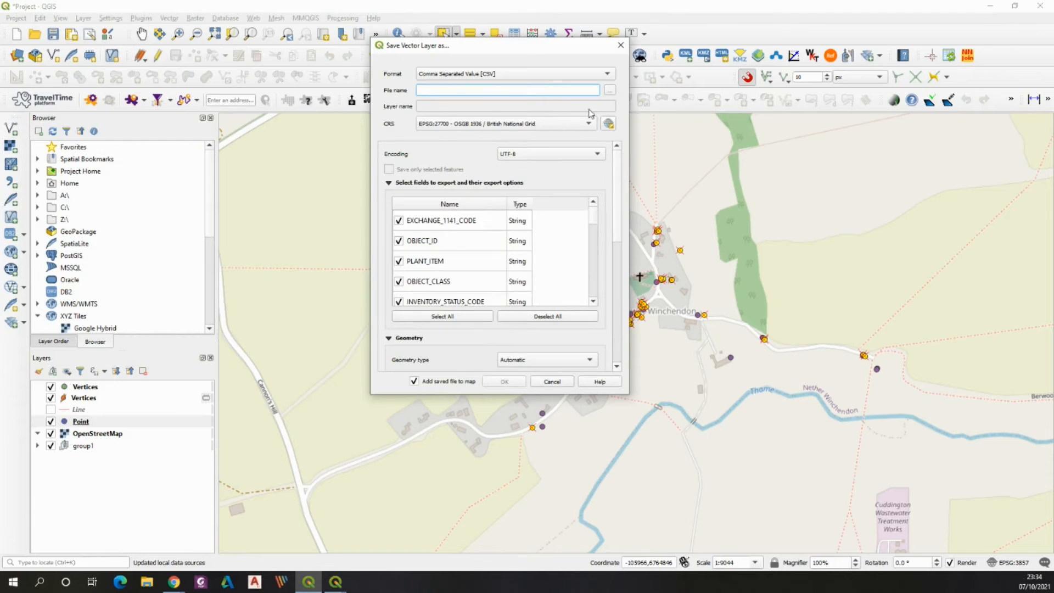
{"action": "left_click", "coordinate": [610, 91]}
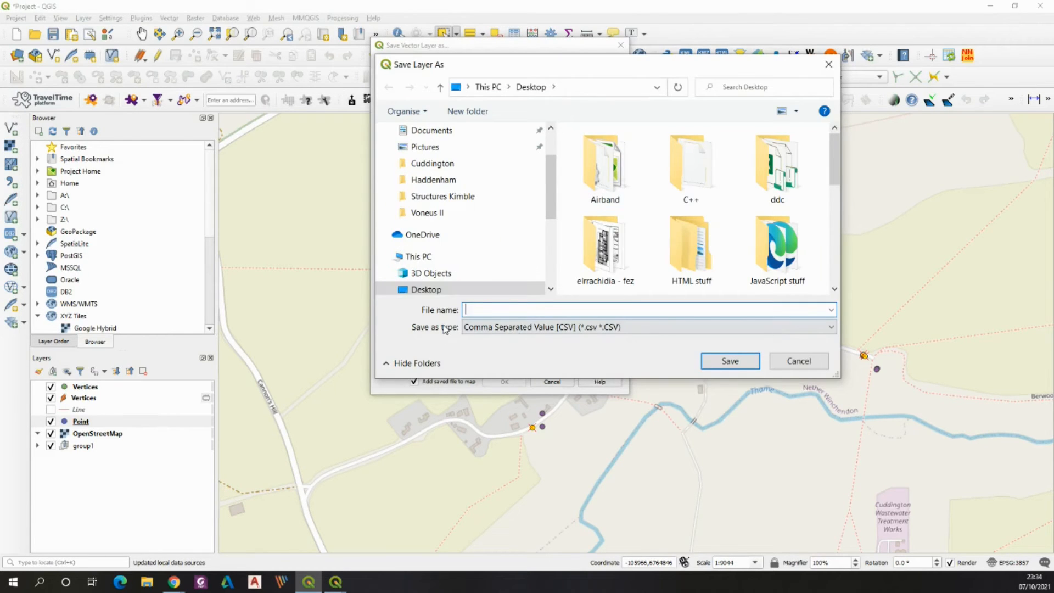
{"action": "type", "text": "Point"}
{"action": "left_click", "coordinate": [714, 363]}
Set the CSV geometry option to AS_WKT and export the Point layer, adding the saved file to the map
{"action": "scroll", "coordinate": [621, 233], "scroll_direction": "down", "scroll_amount": 5}
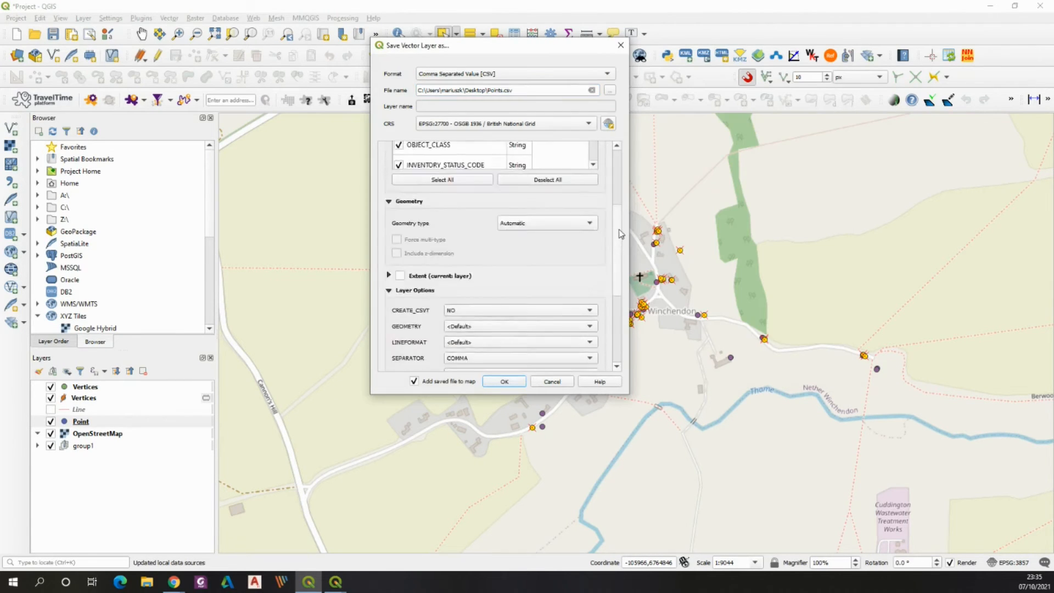
{"action": "scroll", "coordinate": [620, 233], "scroll_direction": "down", "scroll_amount": 3}
{"action": "left_click", "coordinate": [592, 240]}
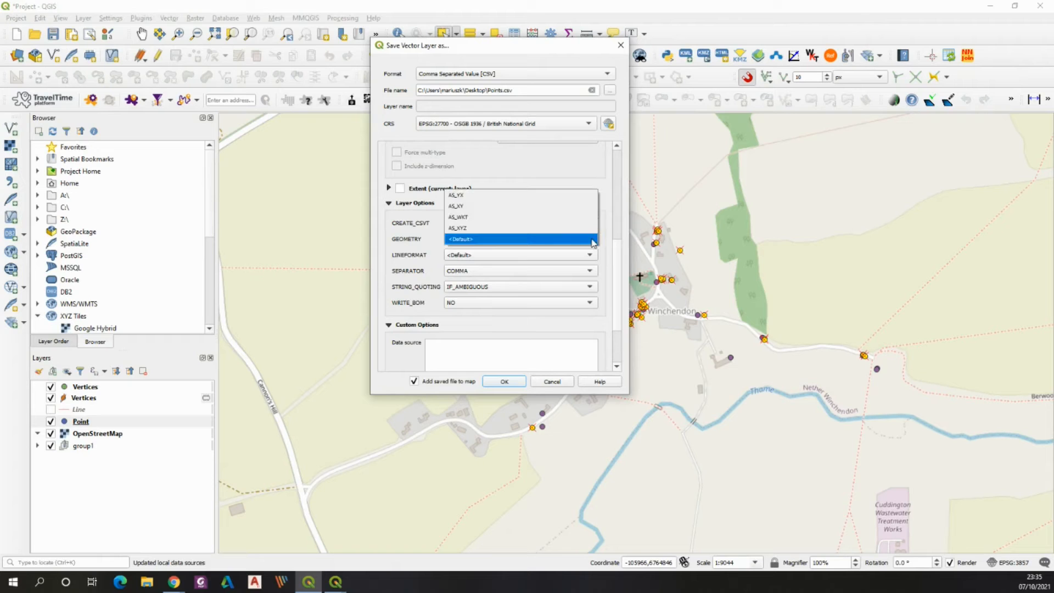
{"action": "left_click", "coordinate": [499, 217]}
{"action": "scroll", "coordinate": [618, 335], "scroll_direction": "down", "scroll_amount": 5}
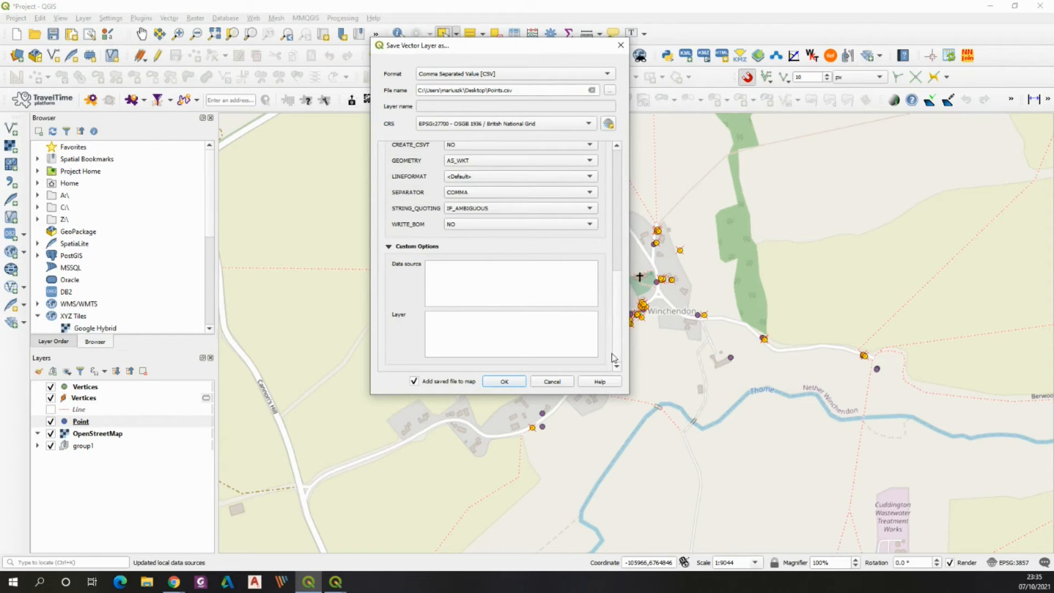
{"action": "left_click", "coordinate": [508, 381]}
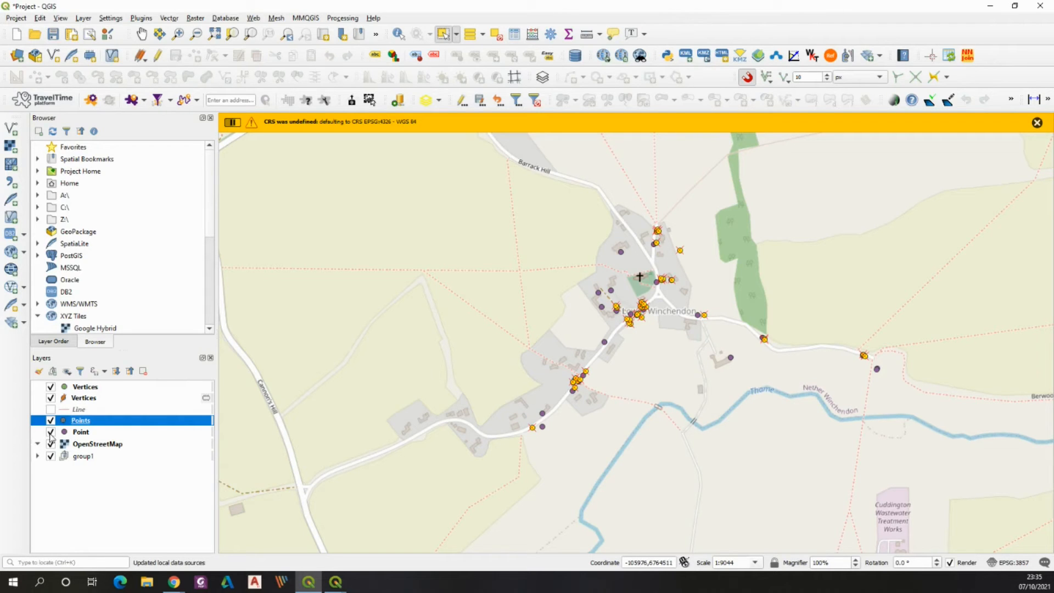
Hide the exported Points and Vertices layers and toggle the original Point and Vertices layers to compare their features on the map
{"action": "left_click", "coordinate": [51, 432]}
{"action": "left_click", "coordinate": [50, 420]}
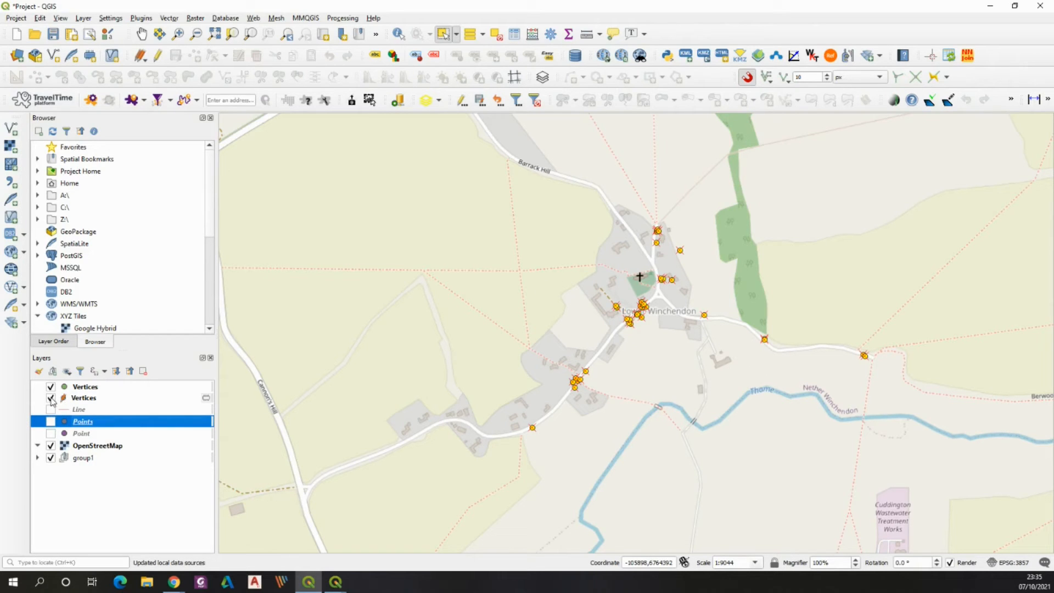
{"action": "left_click", "coordinate": [51, 399]}
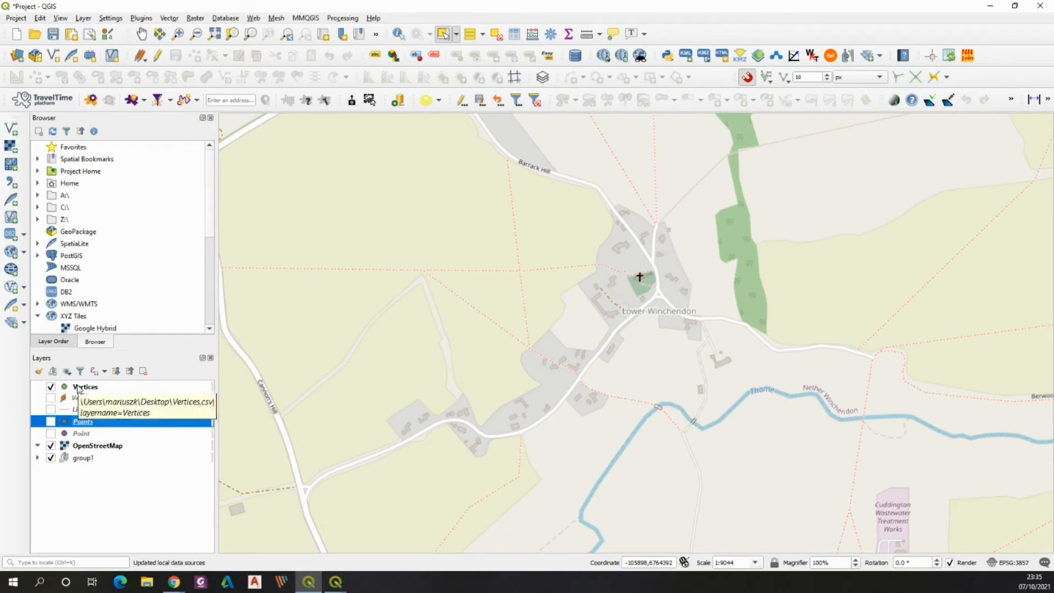
{"action": "left_click", "coordinate": [51, 399]}
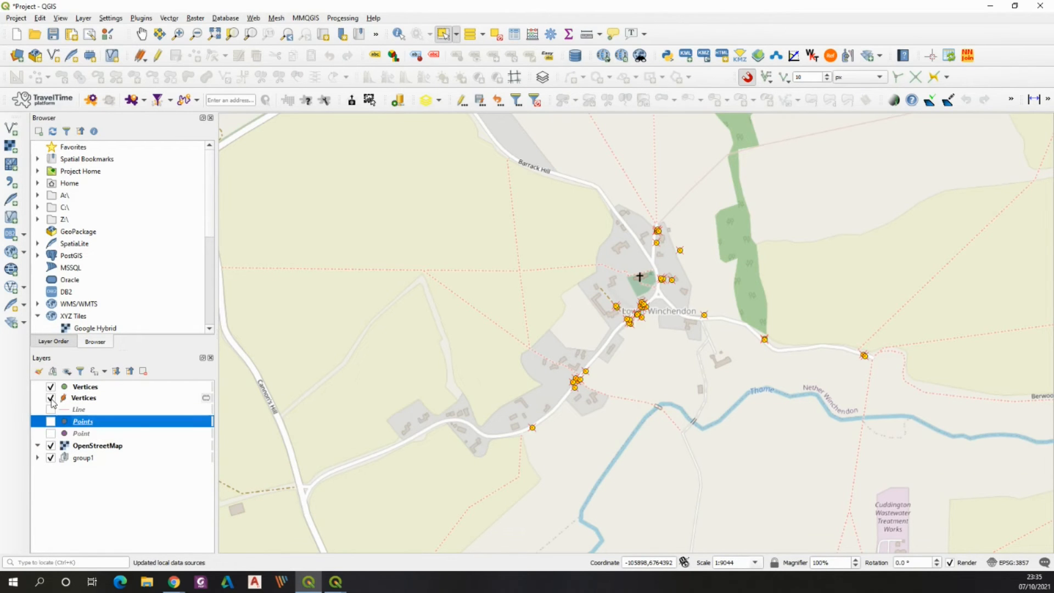
{"action": "left_click", "coordinate": [51, 387]}
{"action": "scroll", "coordinate": [675, 295], "scroll_direction": "up", "scroll_amount": 2}
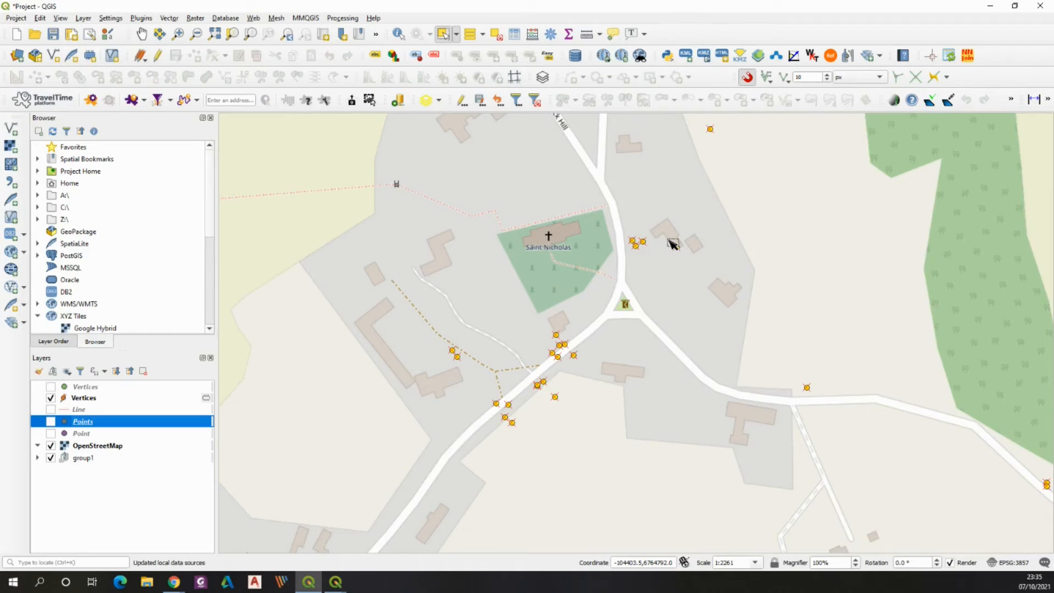
{"action": "scroll", "coordinate": [640, 294], "scroll_direction": "down", "scroll_amount": 1}
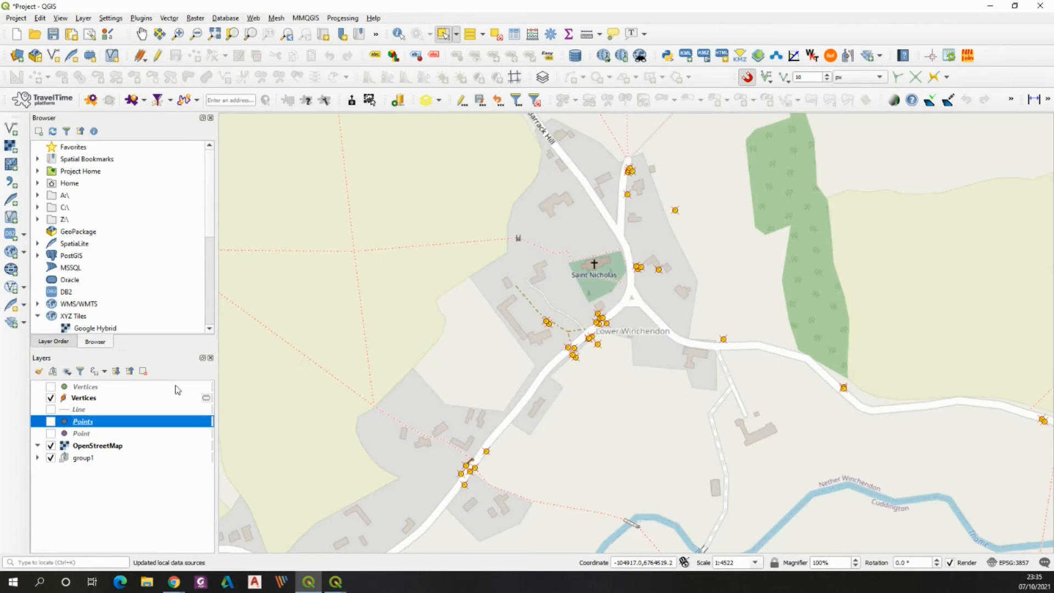
{"action": "left_click", "coordinate": [50, 433]}
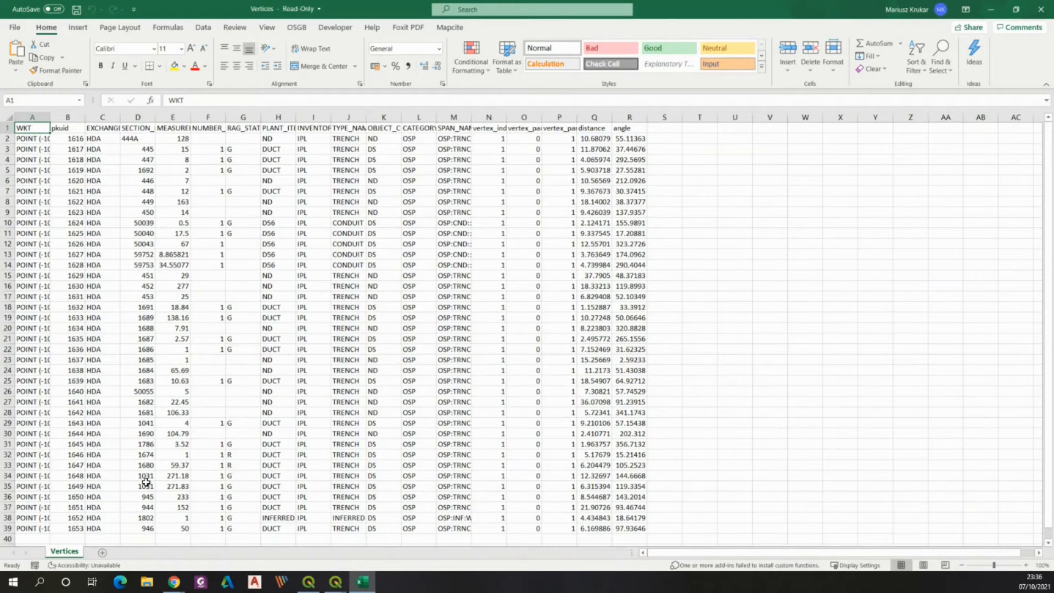
In Excel, widen the WKT column of the Vertices CSV, open Points.csv as read-only and widen its WKT column too
{"action": "left_click_drag", "start_coordinate": [50, 117], "coordinate": [202, 122]}
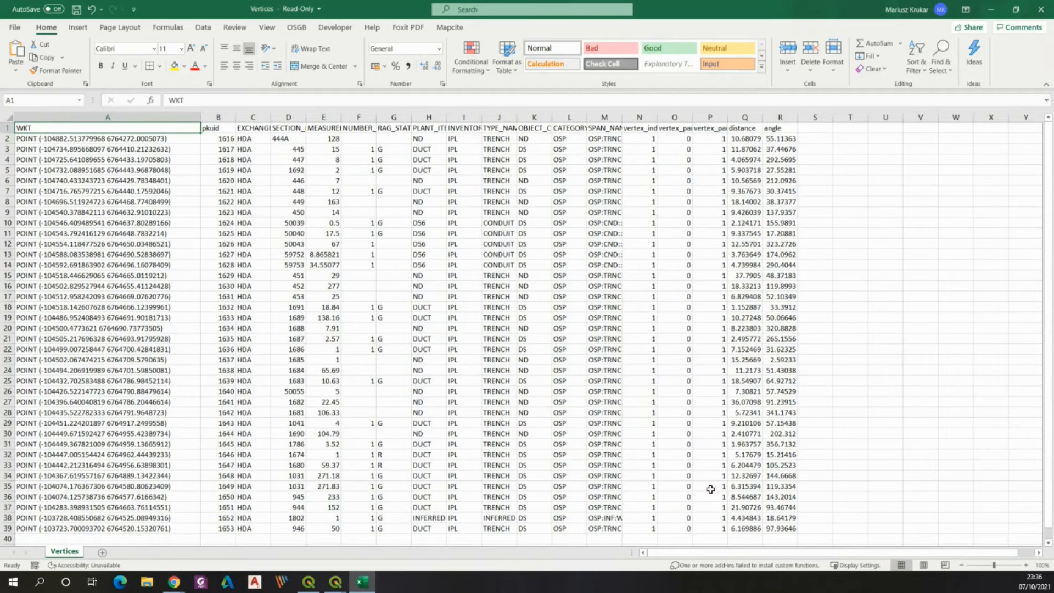
{"action": "scroll", "coordinate": [771, 398], "scroll_direction": "down", "scroll_amount": 2}
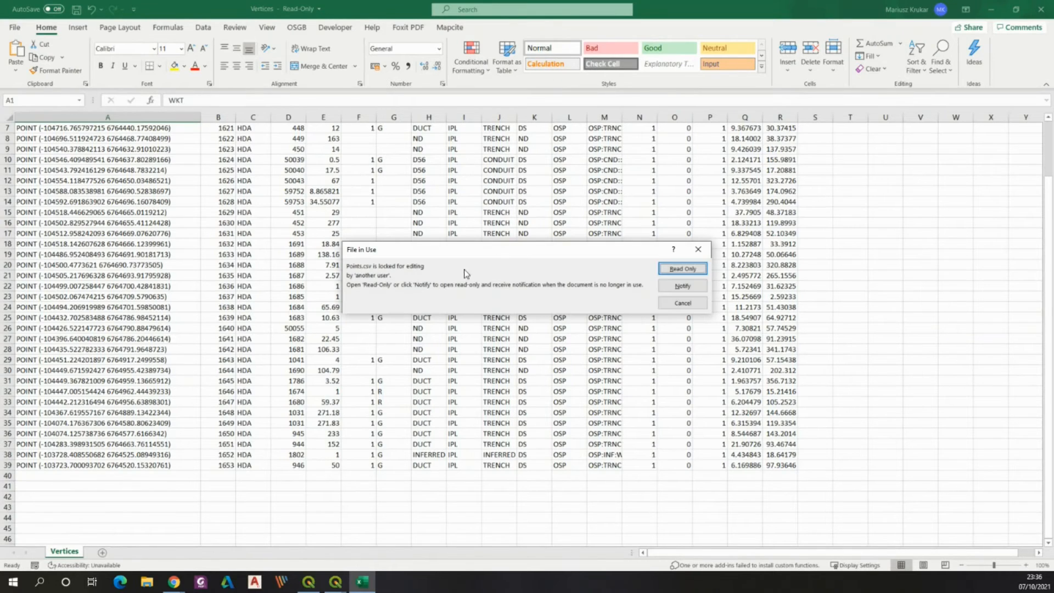
{"action": "left_click", "coordinate": [667, 268]}
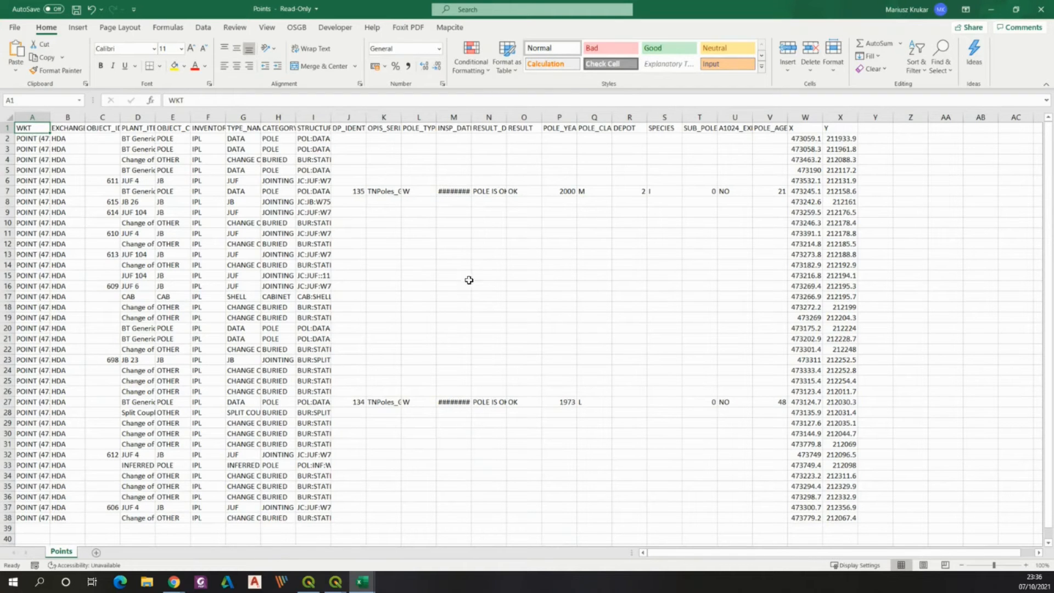
{"action": "left_click_drag", "start_coordinate": [50, 117], "coordinate": [159, 117]}
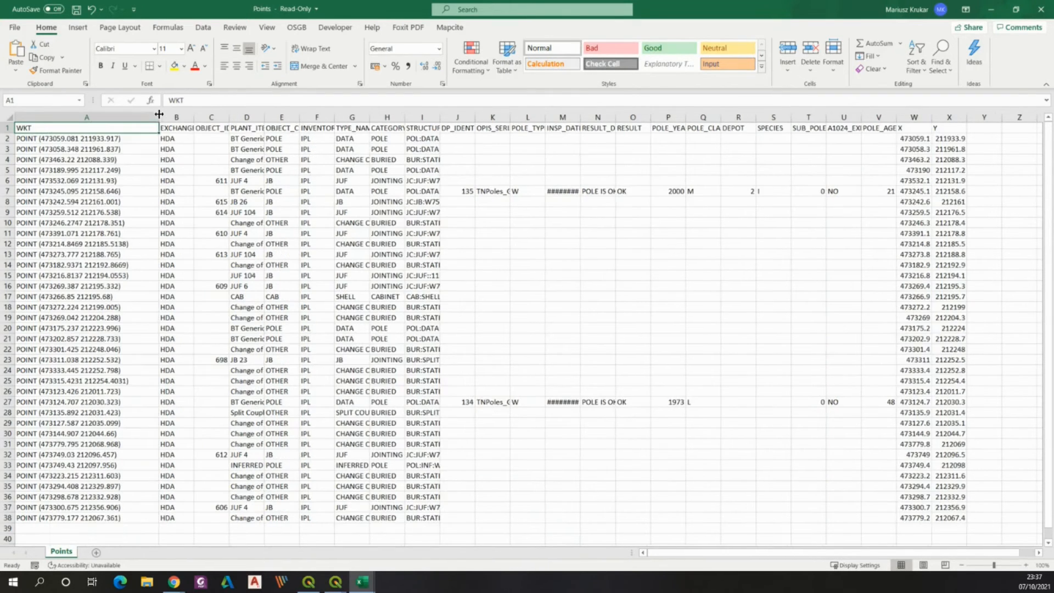
Try to append rows 2 to 38 of the Points sheet below the Vertices data at A40, and undo the paste
{"action": "left_click", "coordinate": [26, 138]}
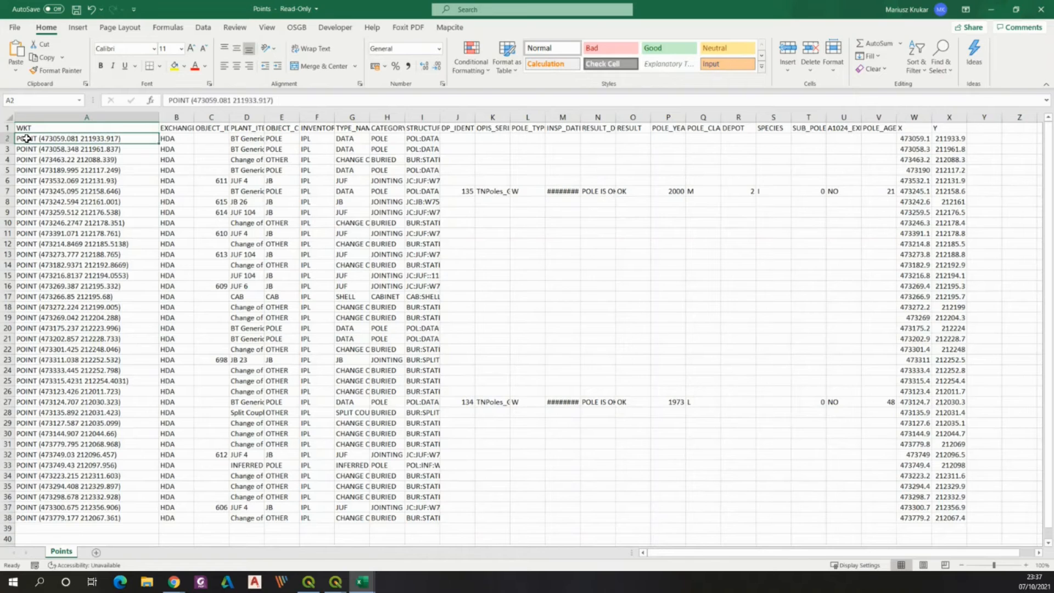
{"action": "left_click_drag", "start_coordinate": [26, 138], "coordinate": [957, 519]}
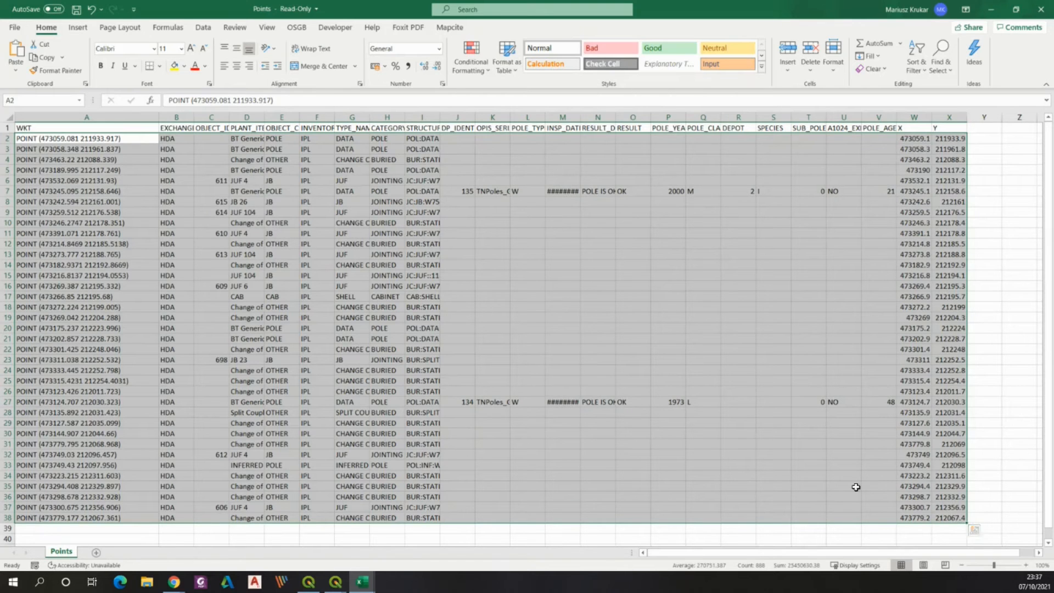
{"action": "key", "text": "ctrl+c"}
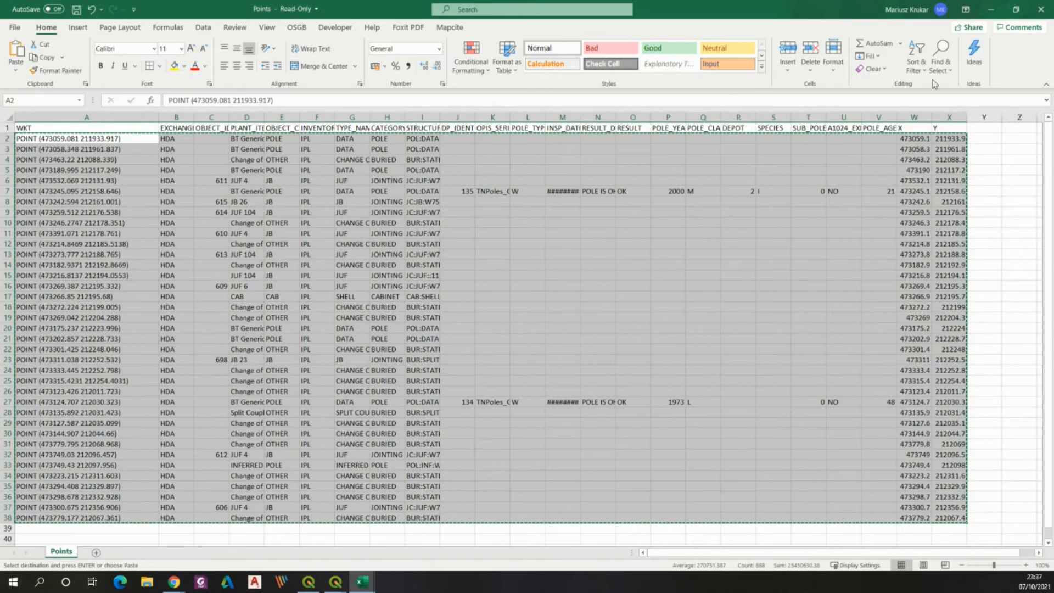
{"action": "left_click", "coordinate": [998, 12]}
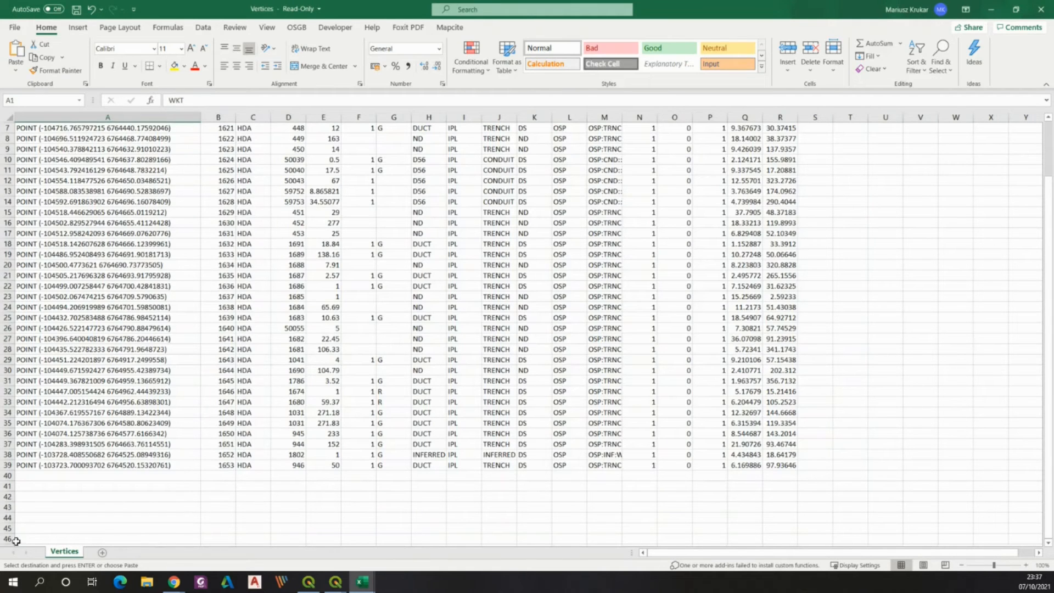
{"action": "left_click", "coordinate": [39, 476]}
{"action": "key", "text": "ctrl+v"}
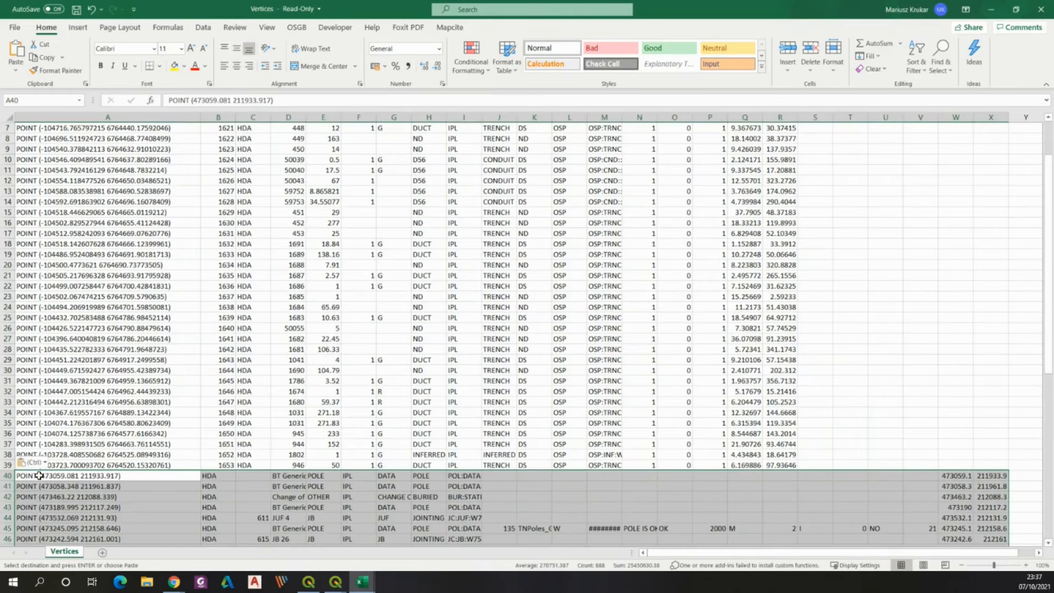
{"action": "scroll", "coordinate": [919, 315], "scroll_direction": "down", "scroll_amount": 6}
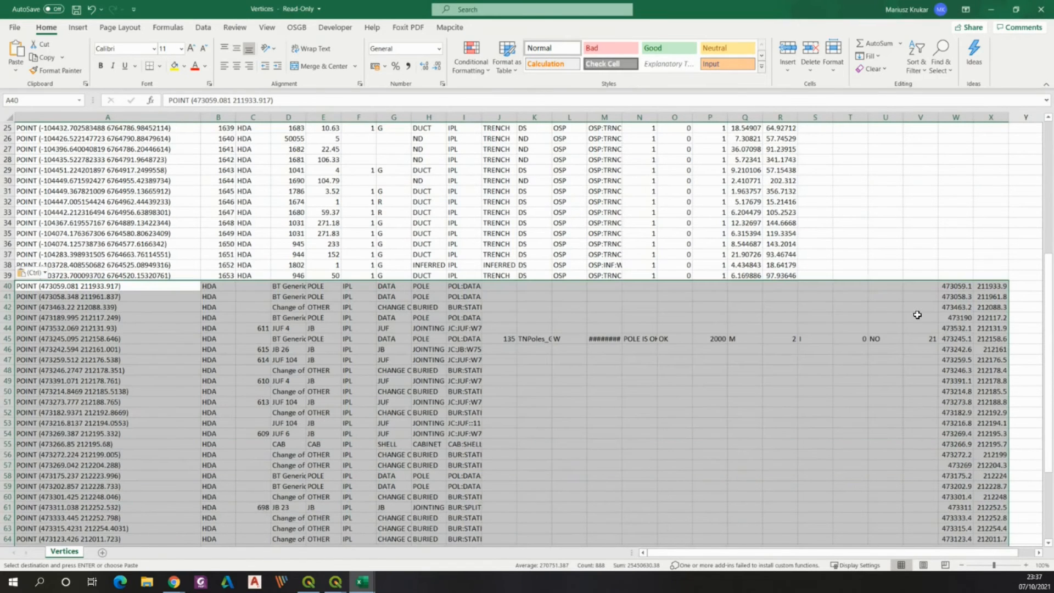
{"action": "key", "text": "ctrl+z"}
{"action": "scroll", "coordinate": [638, 311], "scroll_direction": "up", "scroll_amount": 8}
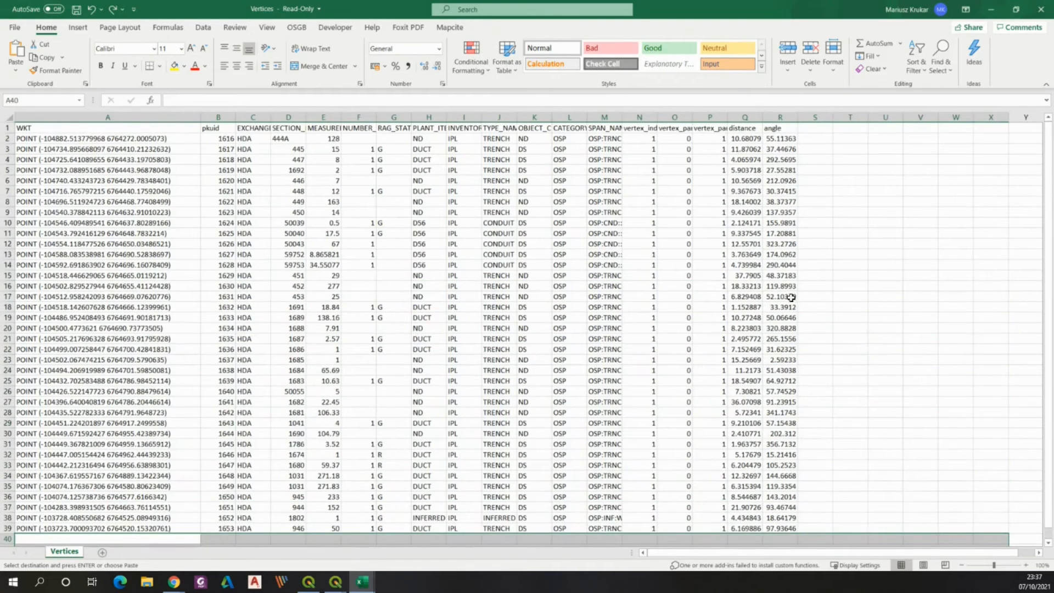
{"action": "left_click", "coordinate": [850, 285]}
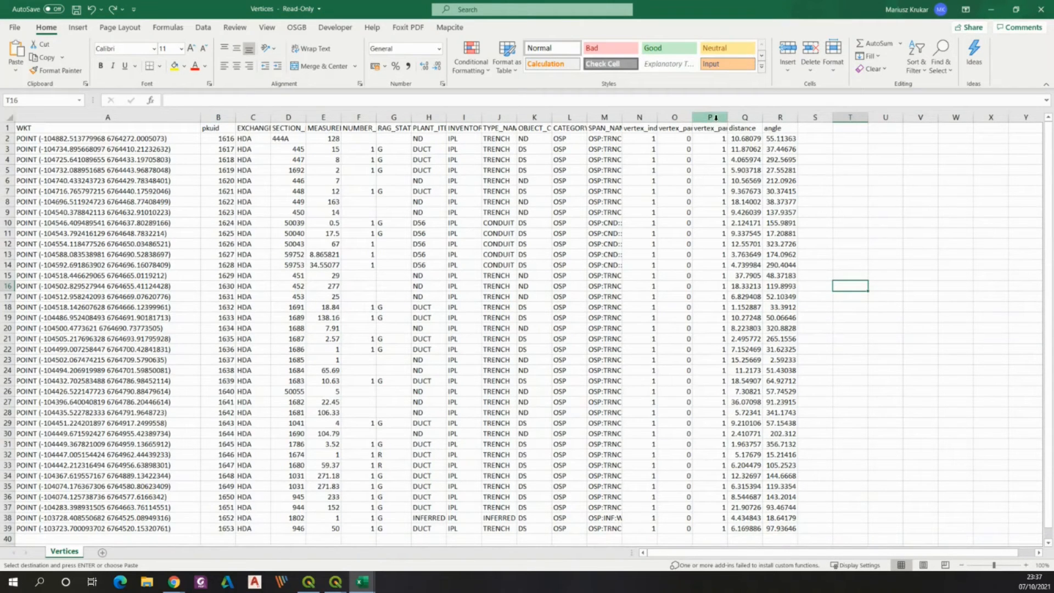
Delete the three vertex index and part columns and the distance and angle columns from the Vertices sheet
{"action": "left_click_drag", "start_coordinate": [717, 117], "coordinate": [640, 117]}
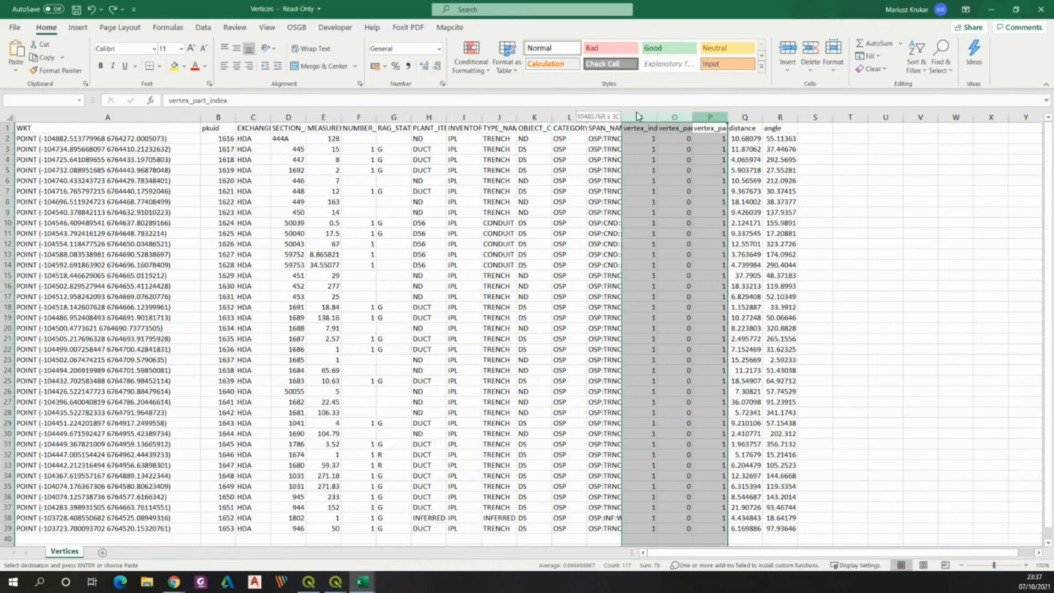
{"action": "right_click", "coordinate": [644, 117]}
{"action": "left_click", "coordinate": [667, 225]}
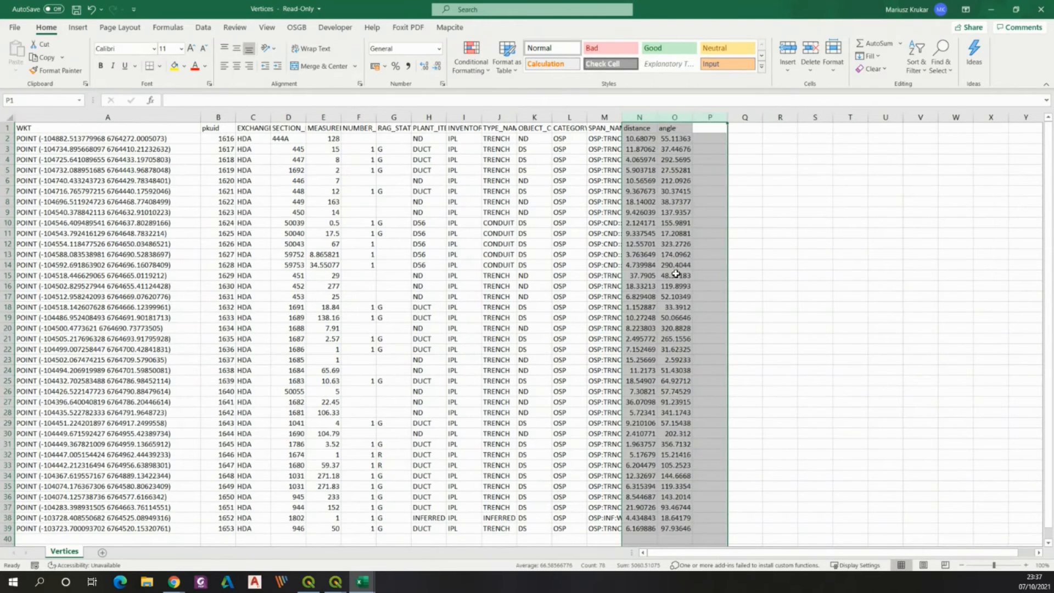
{"action": "left_click_drag", "start_coordinate": [675, 117], "coordinate": [640, 117]}
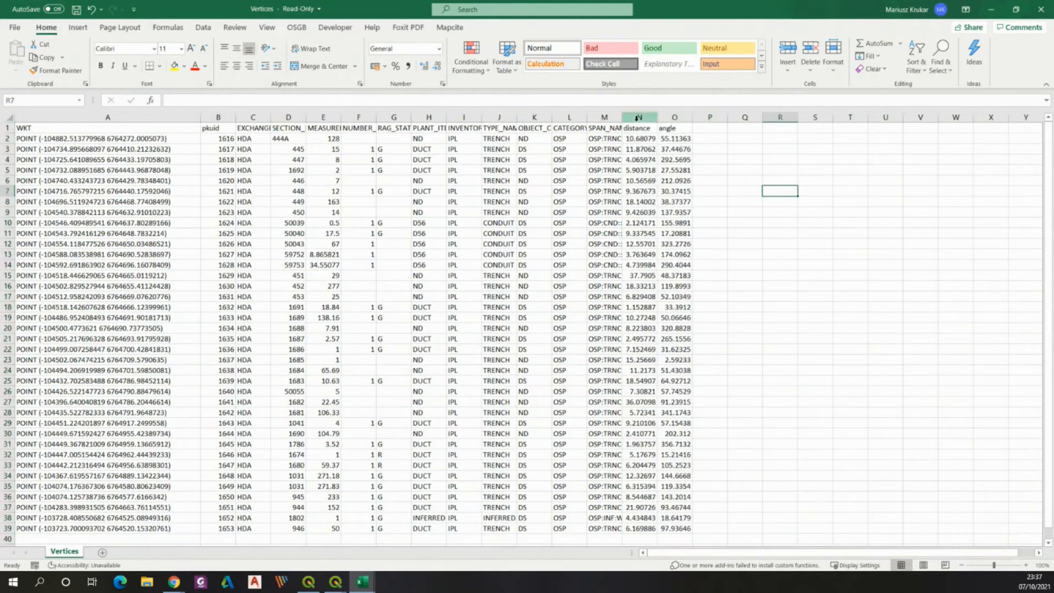
{"action": "right_click", "coordinate": [640, 118]}
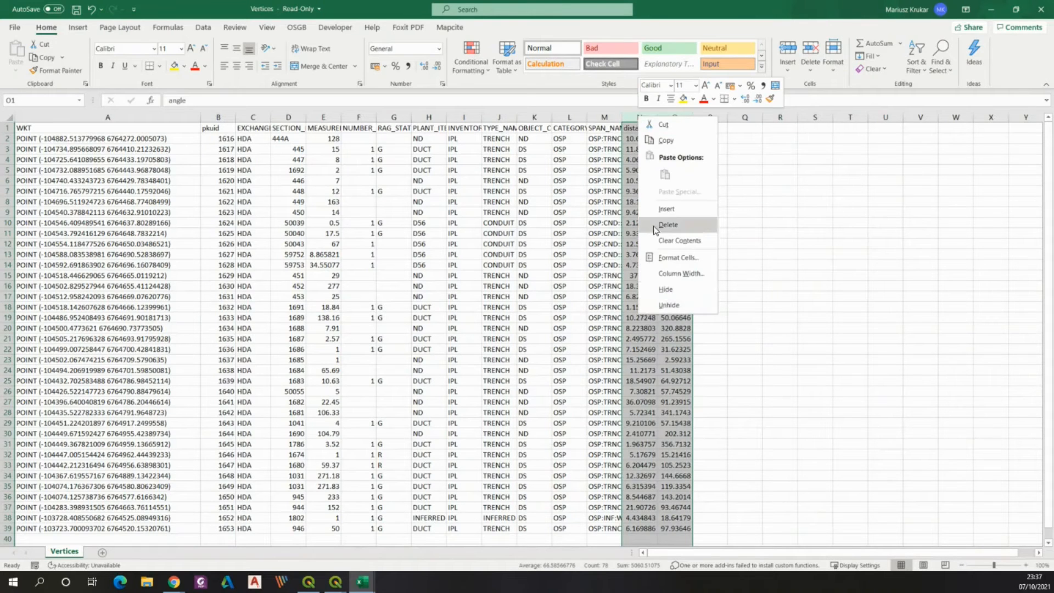
{"action": "left_click", "coordinate": [667, 226]}
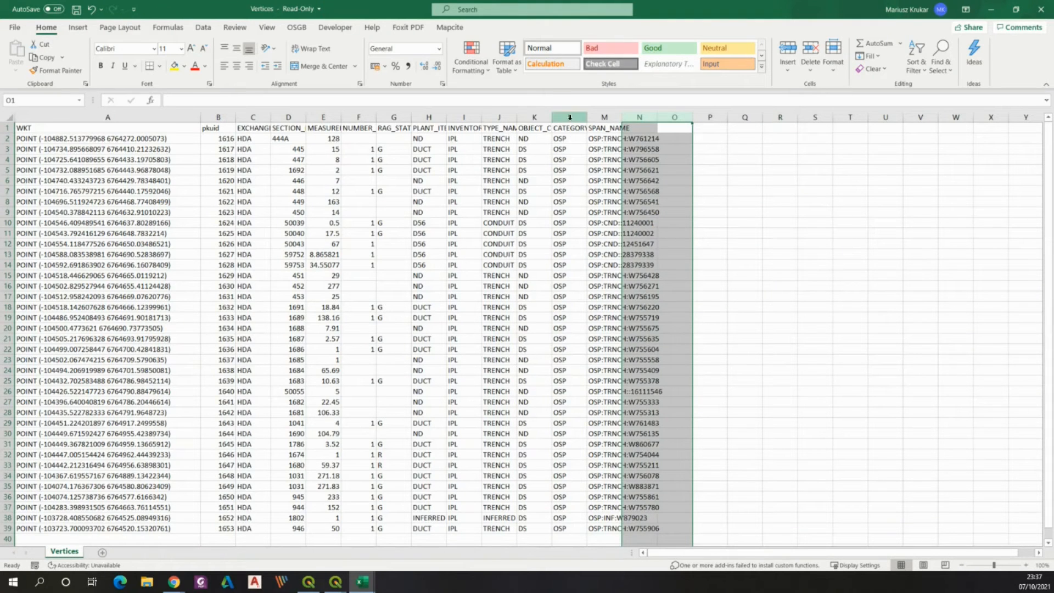
Delete all columns between WKT and SPAN_NAME from the Vertices sheet, and bring up the Points workbook
{"action": "left_click_drag", "start_coordinate": [570, 117], "coordinate": [217, 117]}
{"action": "right_click", "coordinate": [217, 117]}
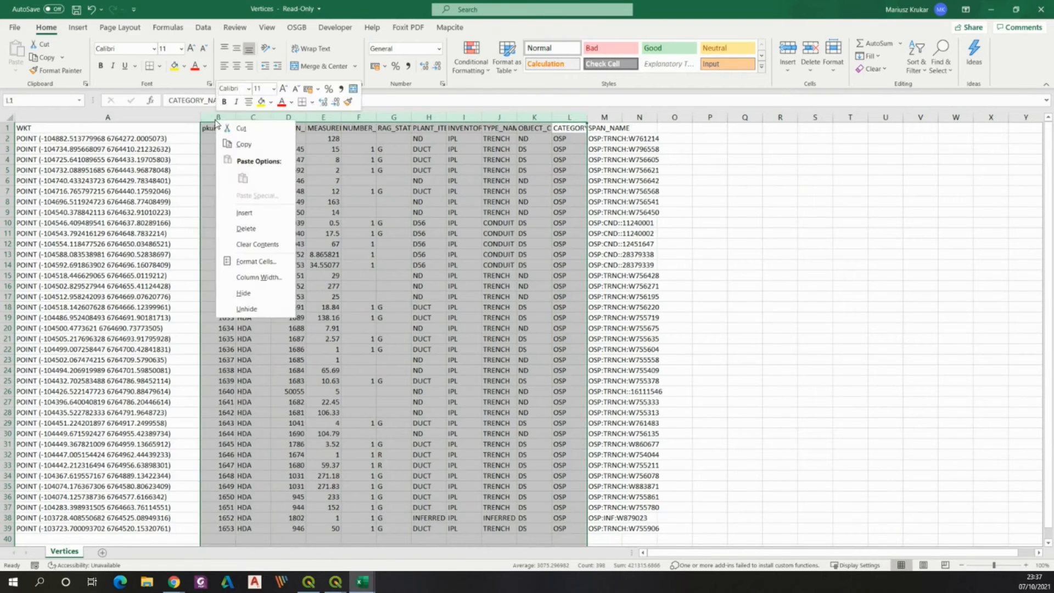
{"action": "left_click", "coordinate": [246, 229]}
{"action": "left_click", "coordinate": [379, 276]}
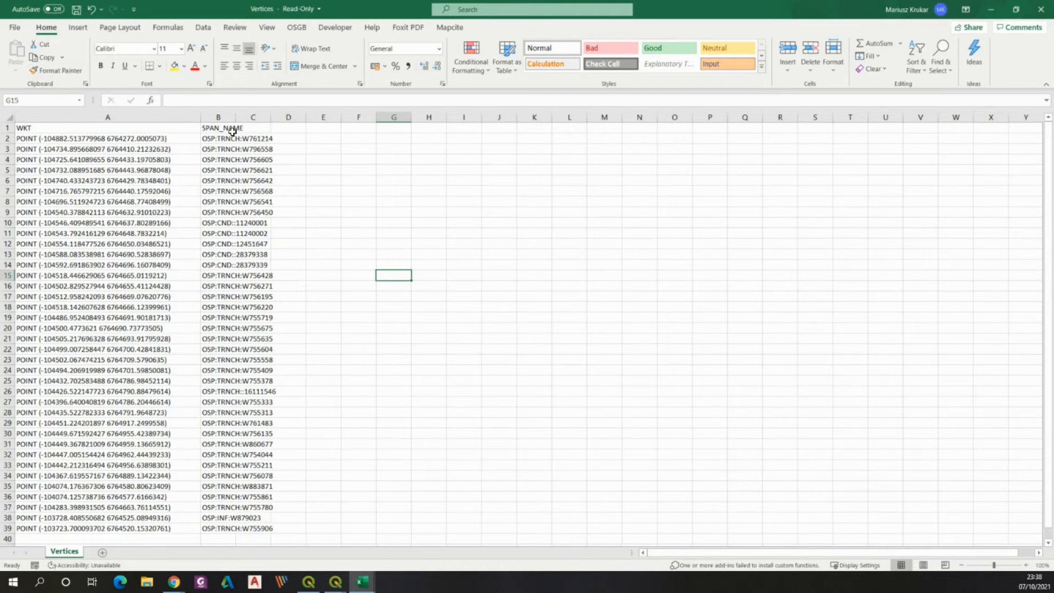
{"action": "left_click", "coordinate": [414, 361]}
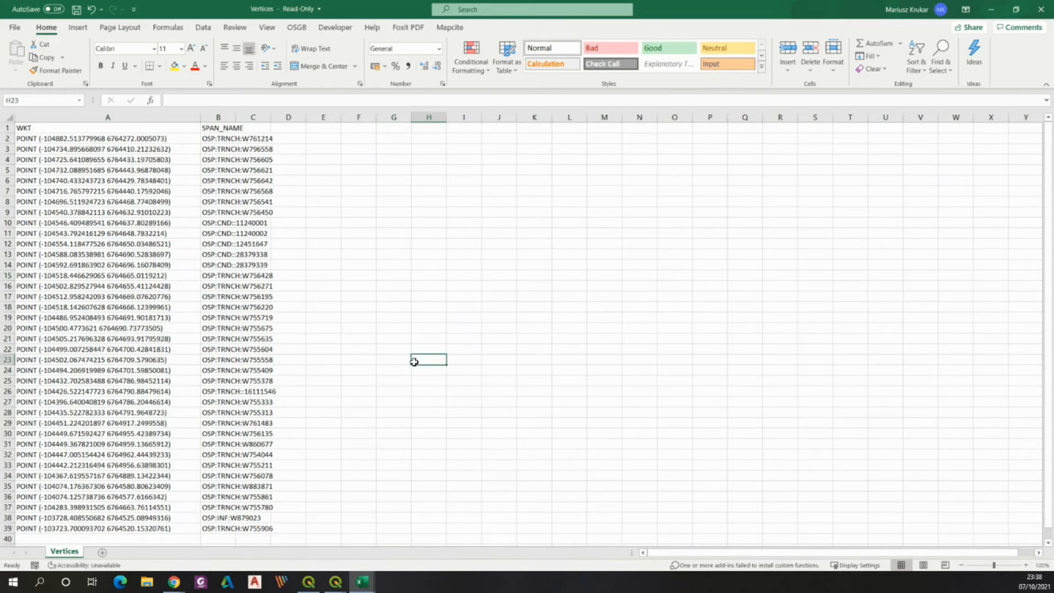
{"action": "scroll", "coordinate": [414, 361], "scroll_direction": "down", "scroll_amount": 5}
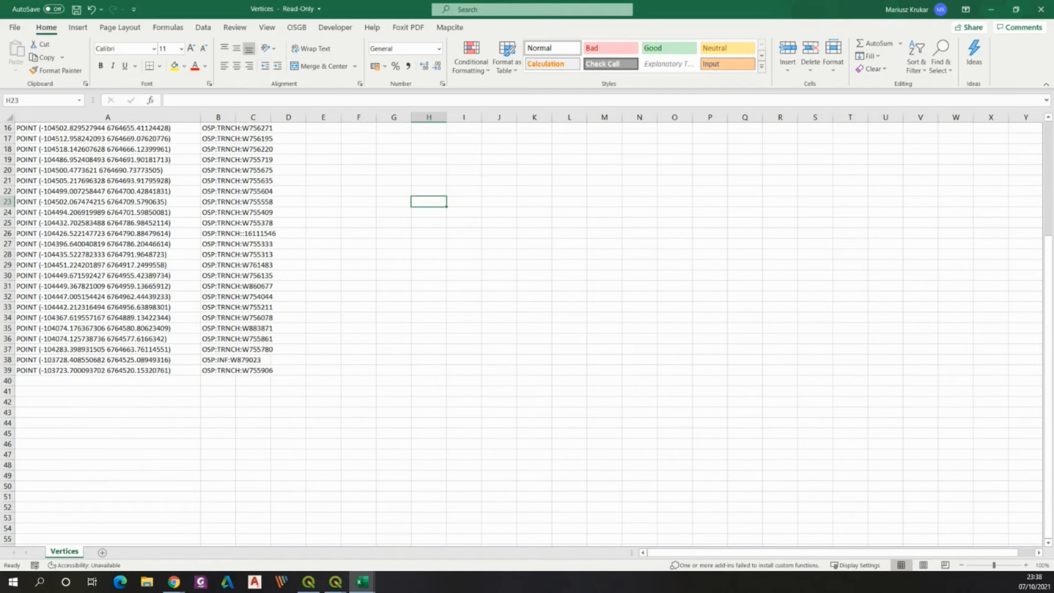
{"action": "key", "text": "alt+Tab"}
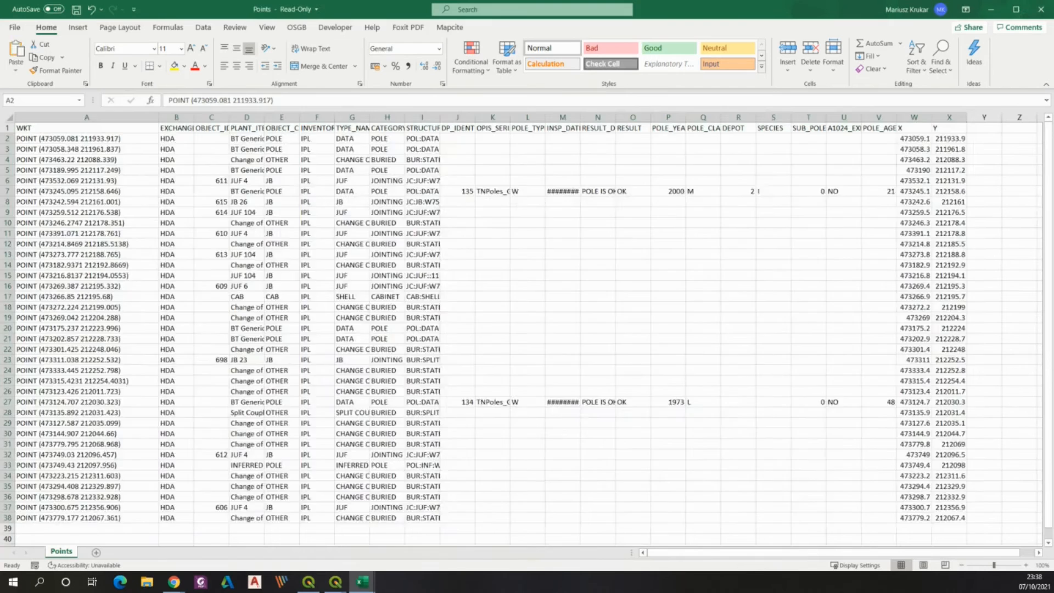
Delete all columns between WKT and STRUCTURE_NAME from the Points sheet and widen the STRUCTURE_NAME column to fit its contents
{"action": "left_click", "coordinate": [413, 285]}
{"action": "left_click_drag", "start_coordinate": [176, 113], "coordinate": [388, 117]}
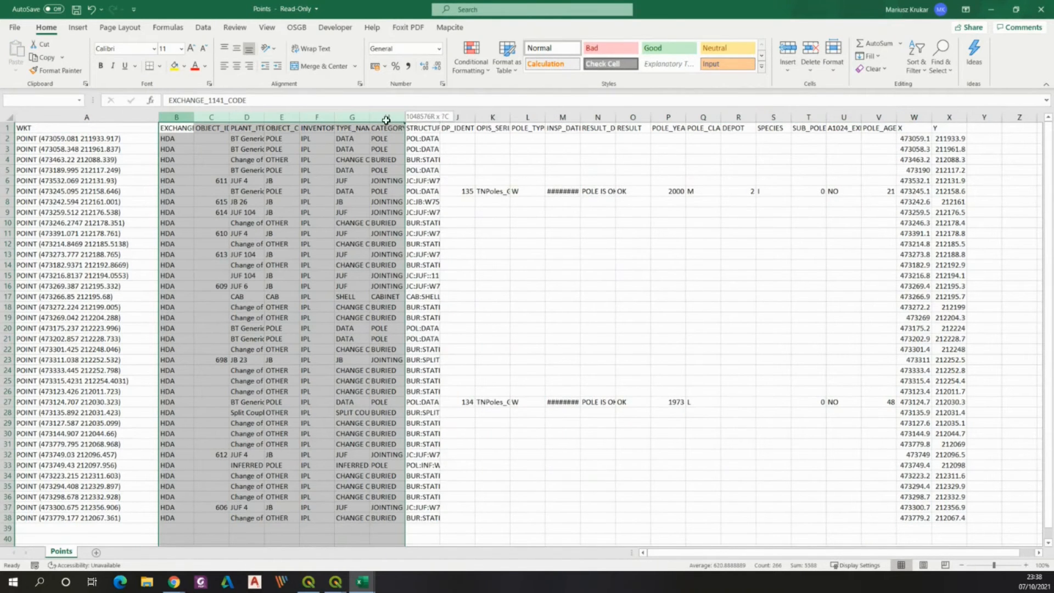
{"action": "right_click", "coordinate": [387, 117]}
{"action": "left_click", "coordinate": [418, 224]}
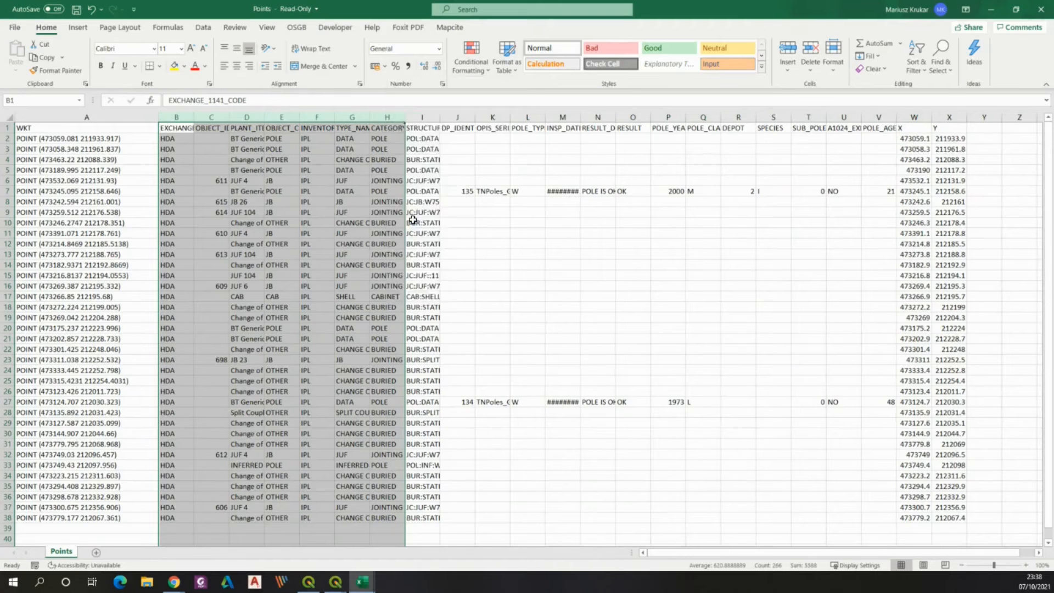
{"action": "double_click", "coordinate": [198, 119]}
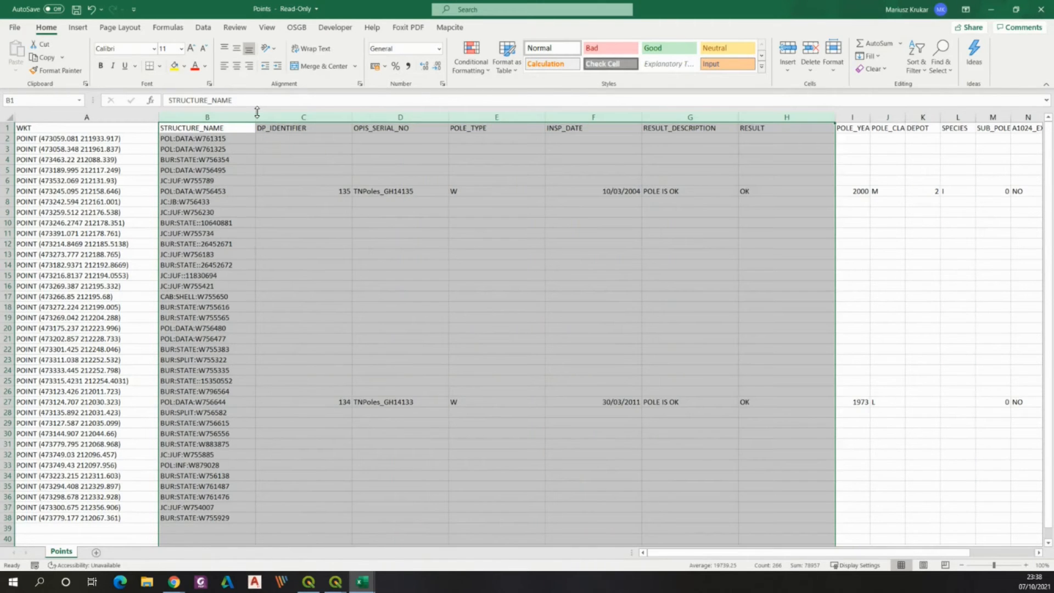
Delete all columns after STRUCTURE_NAME, from DP_IDENTIFIER through Y, from the Points sheet
{"action": "left_click", "coordinate": [368, 231]}
{"action": "left_click_drag", "start_coordinate": [284, 114], "coordinate": [992, 116]}
{"action": "right_click", "coordinate": [992, 116]}
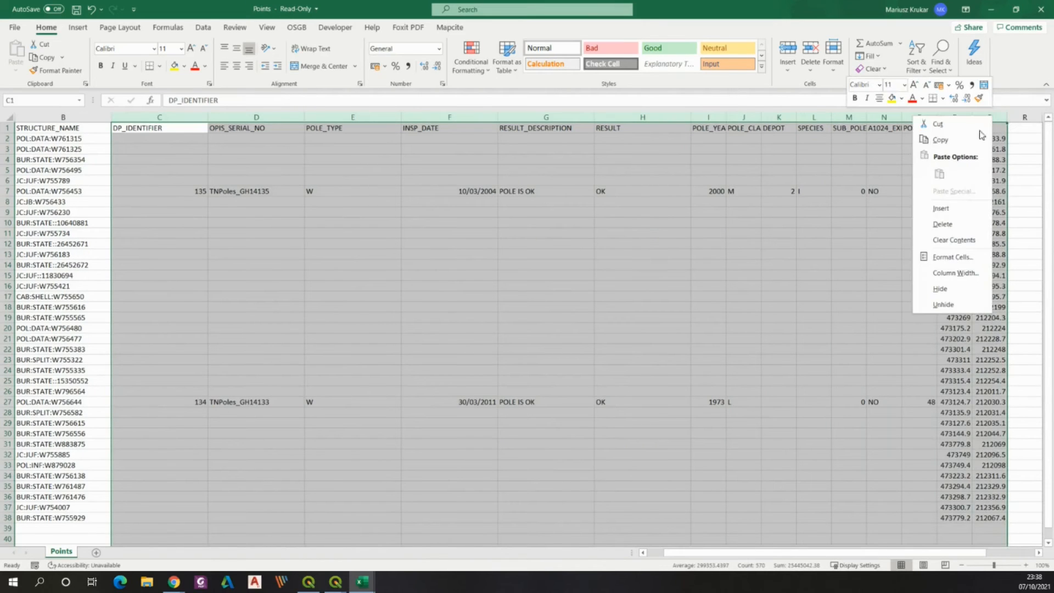
{"action": "left_click", "coordinate": [942, 224]}
{"action": "left_click", "coordinate": [549, 255]}
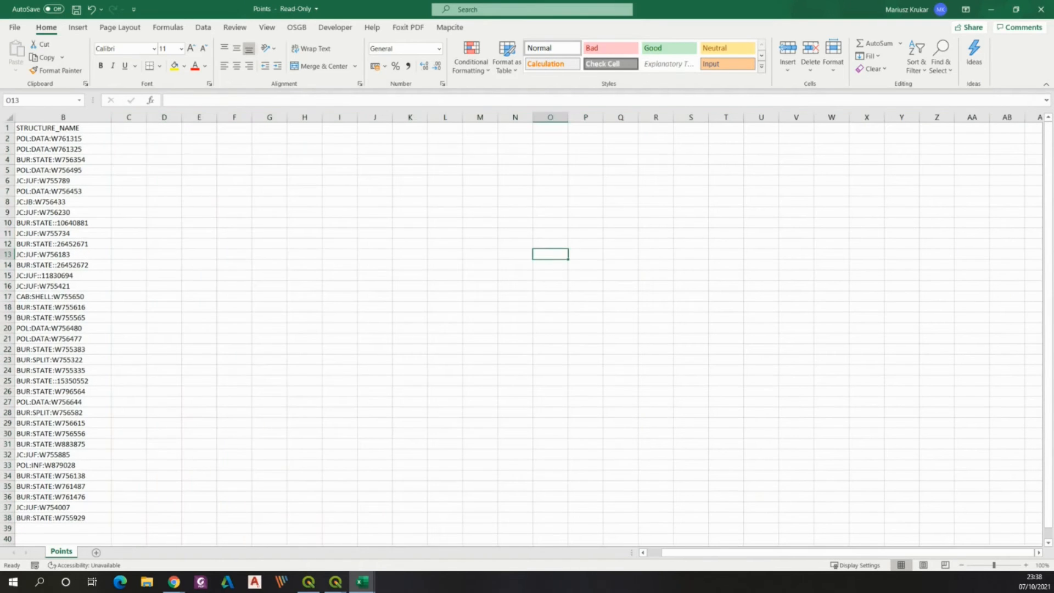
{"action": "left_click_drag", "start_coordinate": [703, 554], "coordinate": [686, 554]}
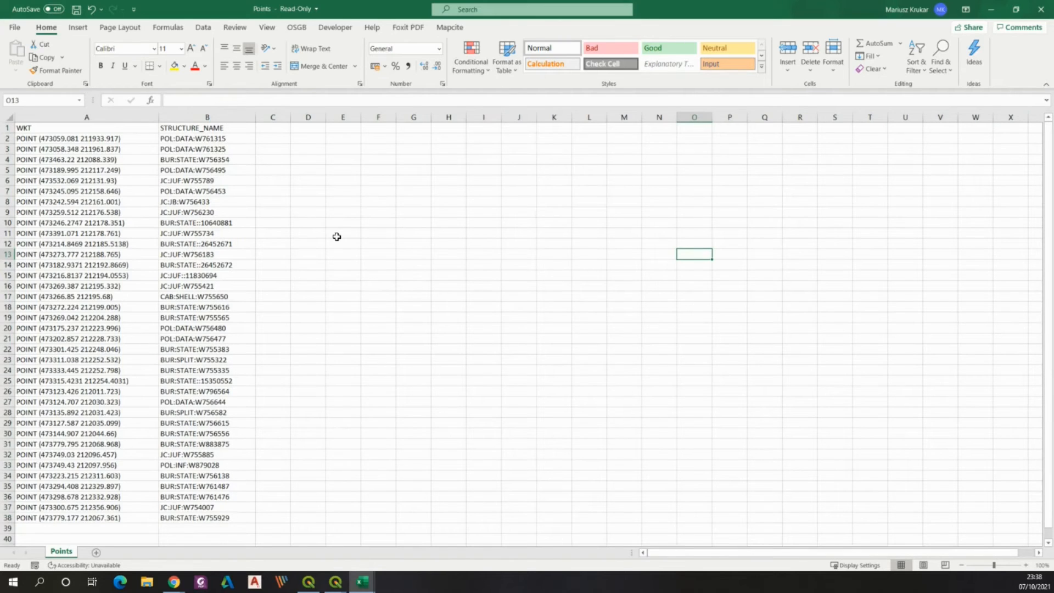
Copy the WKT and STRUCTURE_NAME values in rows 2 to 38 of Points and append them to the Vertices sheet at A40
{"action": "left_click_drag", "start_coordinate": [21, 138], "coordinate": [212, 517]}
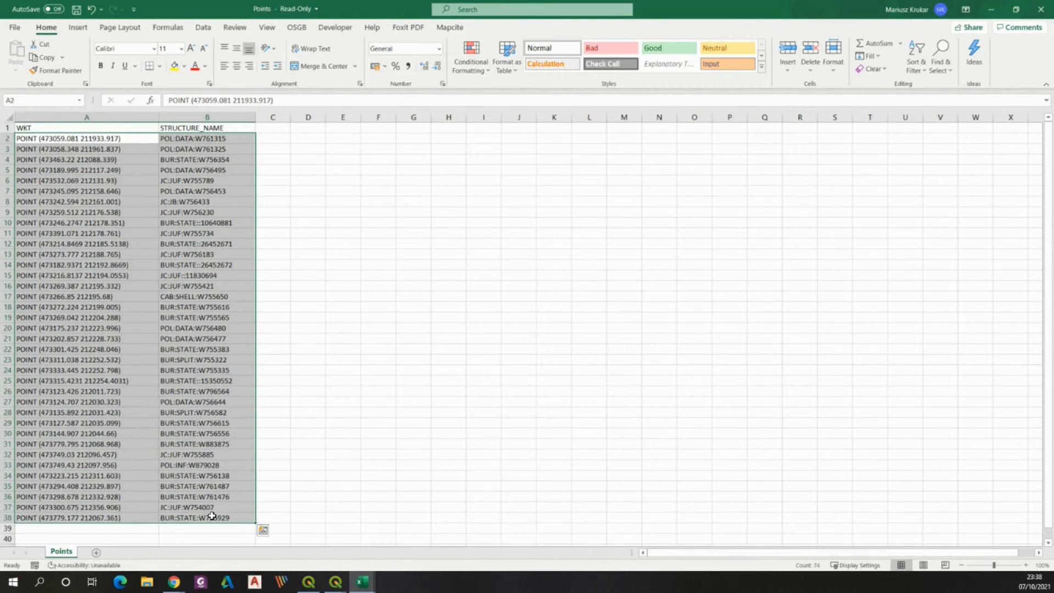
{"action": "key", "text": "ctrl+c"}
{"action": "mouse_move", "coordinate": [363, 582]}
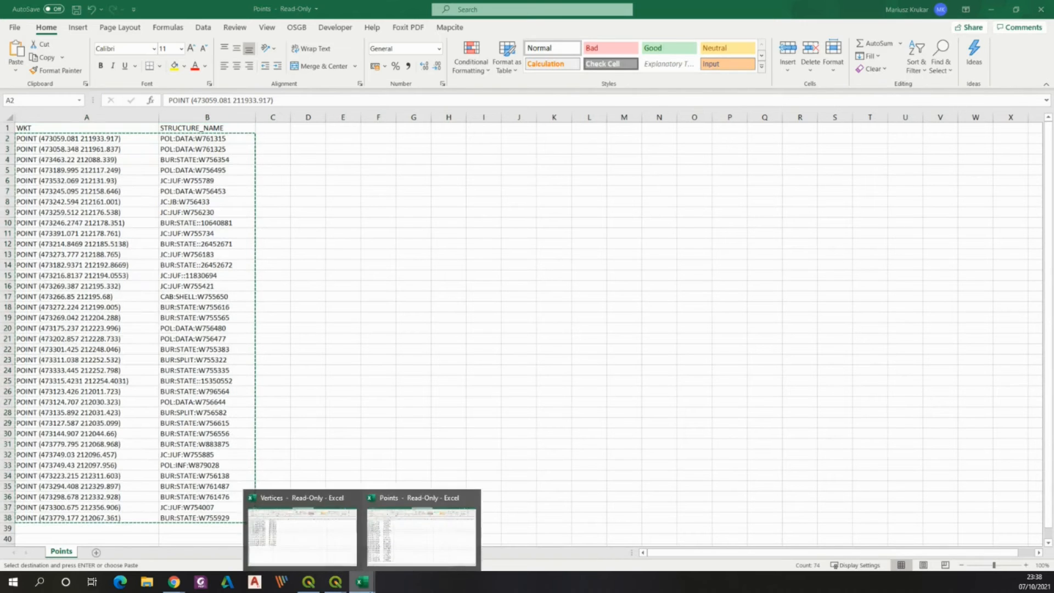
{"action": "left_click", "coordinate": [319, 531]}
{"action": "left_click", "coordinate": [31, 383]}
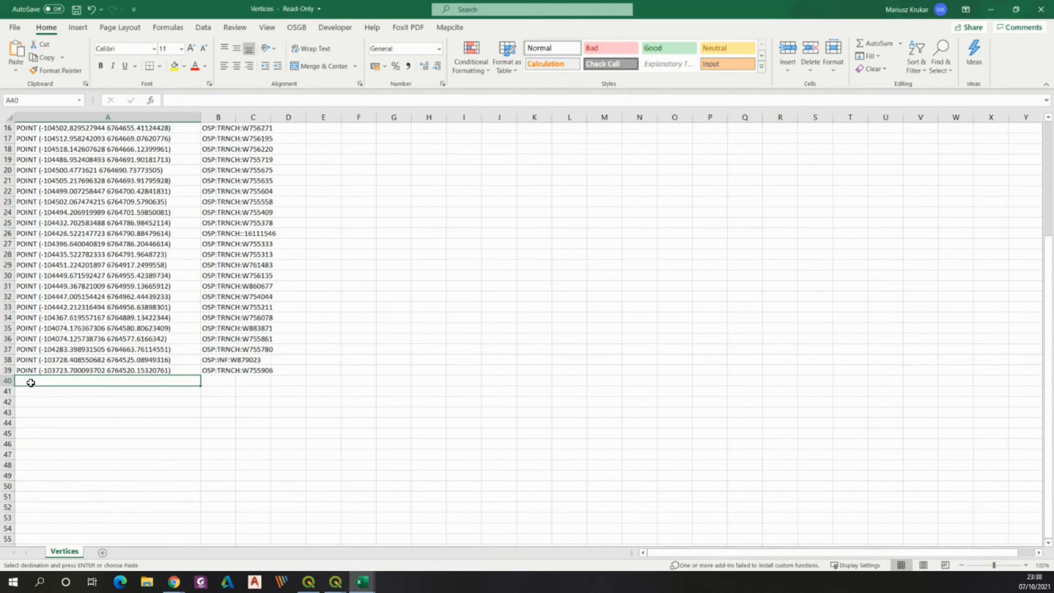
{"action": "key", "text": "ctrl+v"}
{"action": "left_click", "coordinate": [379, 380]}
{"action": "scroll", "coordinate": [380, 380], "scroll_direction": "down", "scroll_amount": 4}
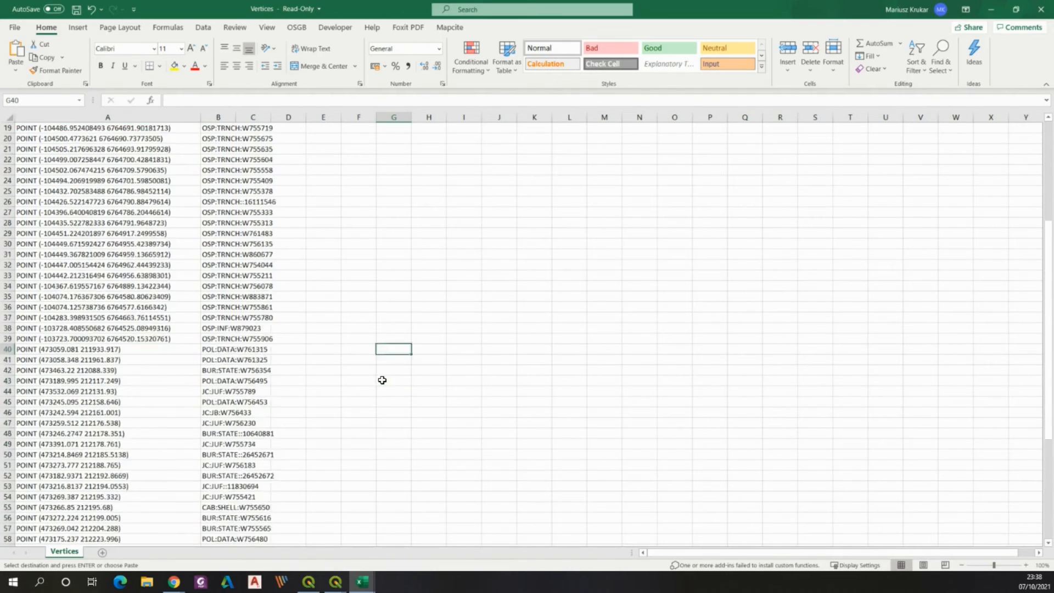
{"action": "scroll", "coordinate": [379, 380], "scroll_direction": "down", "scroll_amount": 6}
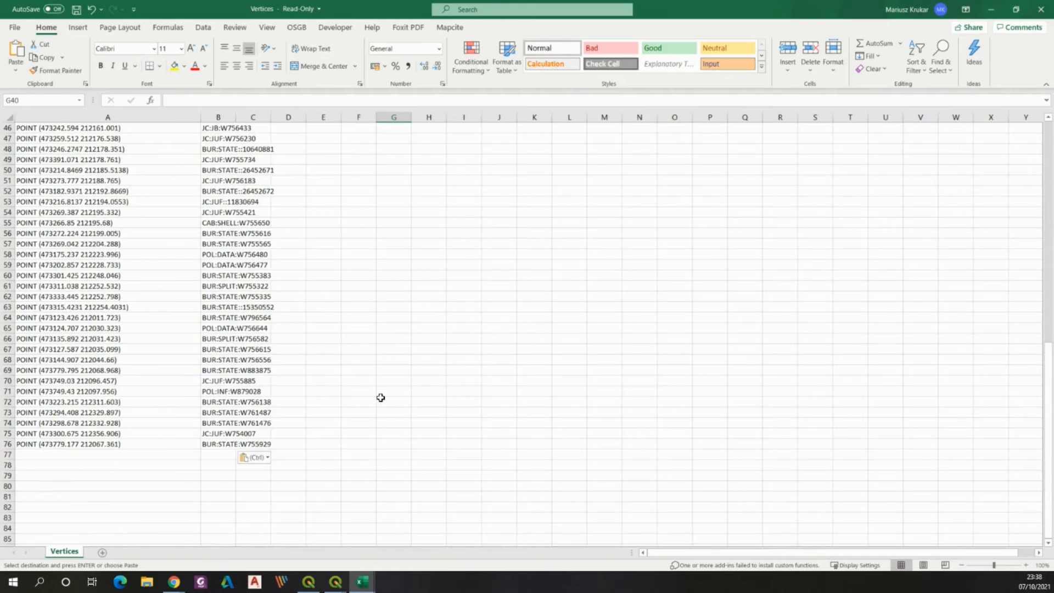
{"action": "scroll", "coordinate": [380, 397], "scroll_direction": "up", "scroll_amount": 15}
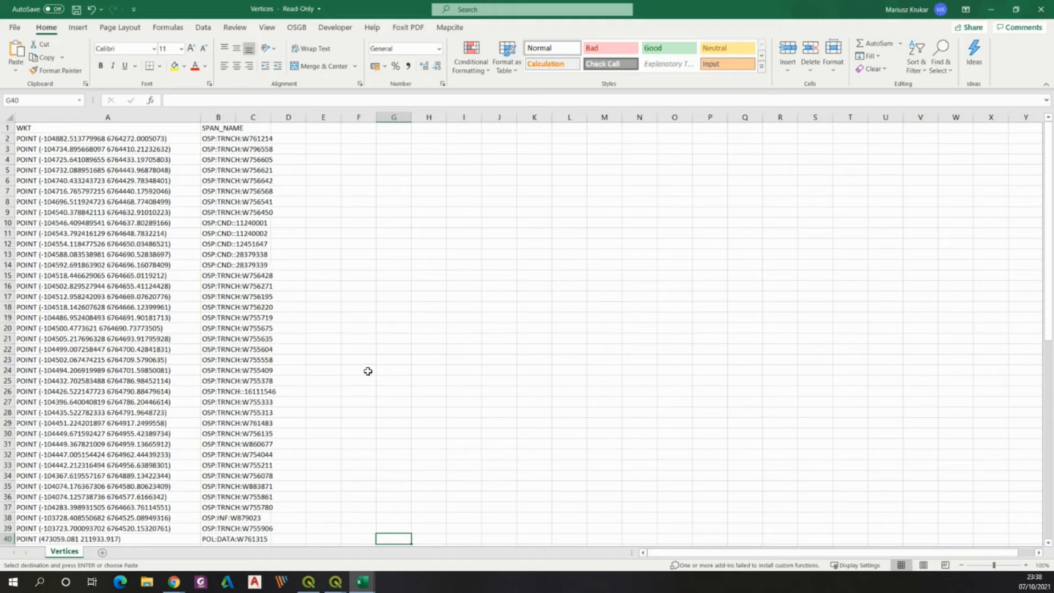
Save the combined Vertices workbook to the Desktop as a comma-delimited CSV named Search_layer
{"action": "left_click", "coordinate": [15, 28]}
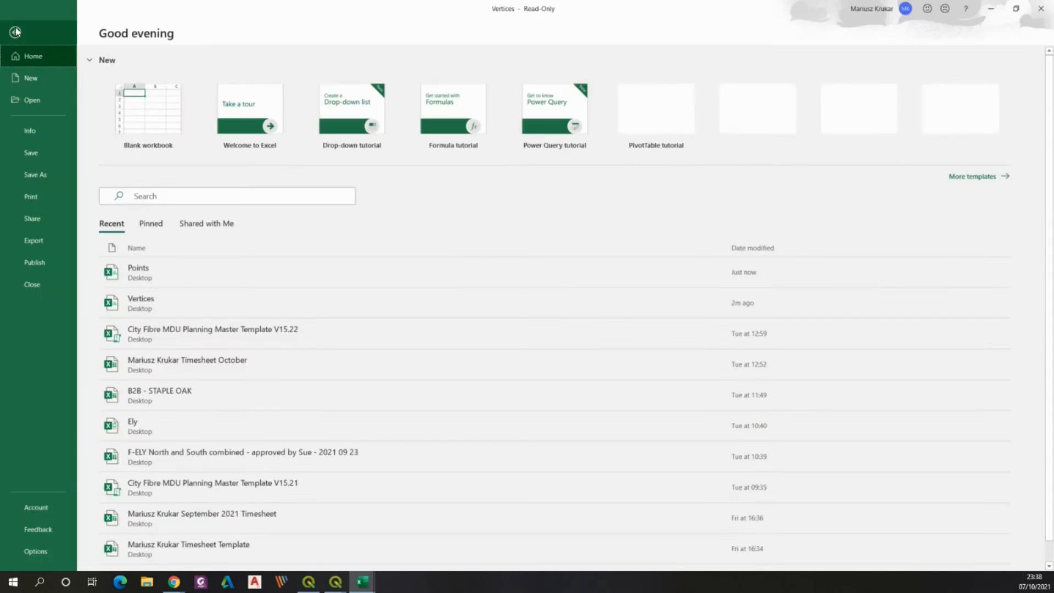
{"action": "left_click", "coordinate": [44, 175]}
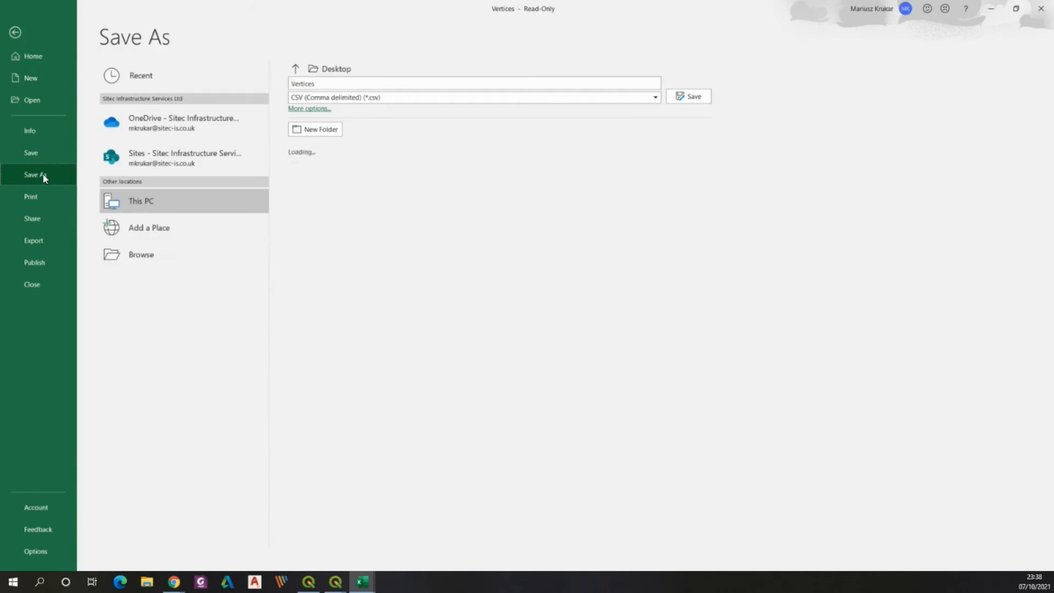
{"action": "left_click", "coordinate": [341, 84]}
{"action": "type", "text": "S"}
{"action": "key", "text": "BackSpace"}
{"action": "key", "text": "BackSpace"}
{"action": "key", "text": "BackSpace"}
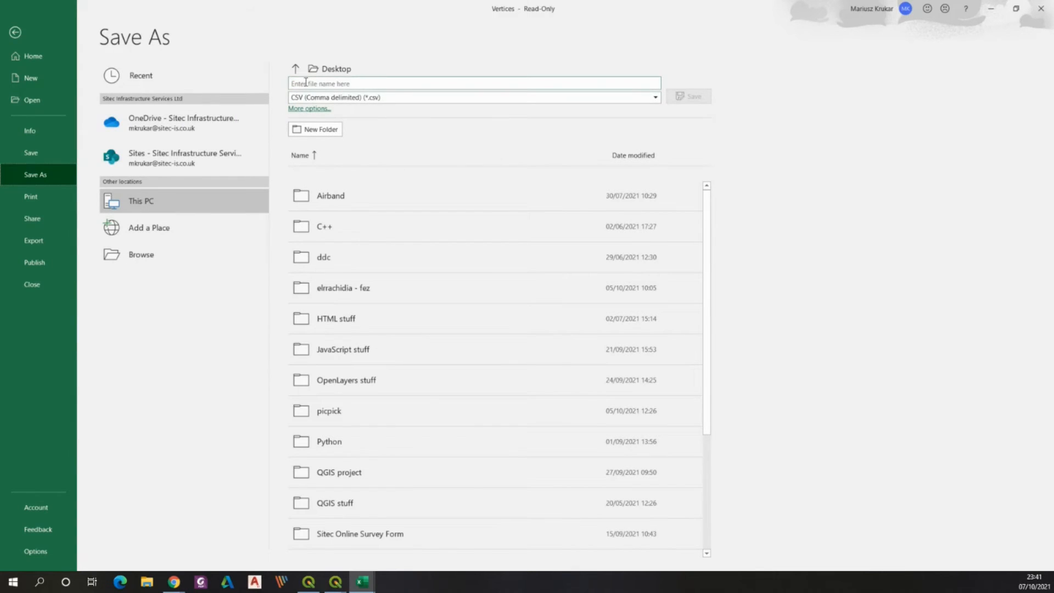
{"action": "left_click", "coordinate": [305, 82]}
{"action": "type", "text": "Sa"}
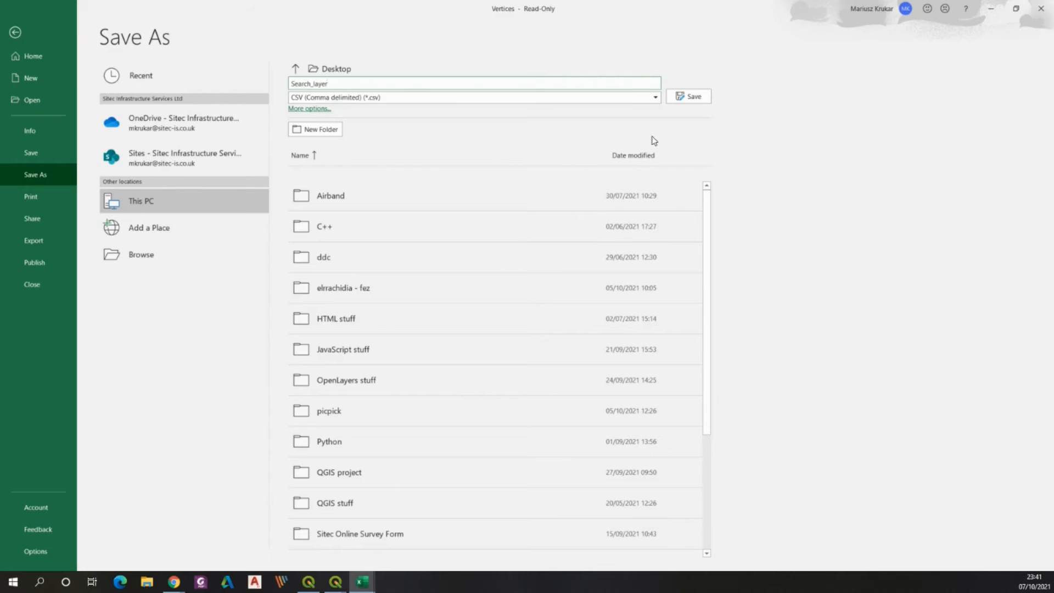
{"action": "left_click", "coordinate": [691, 97]}
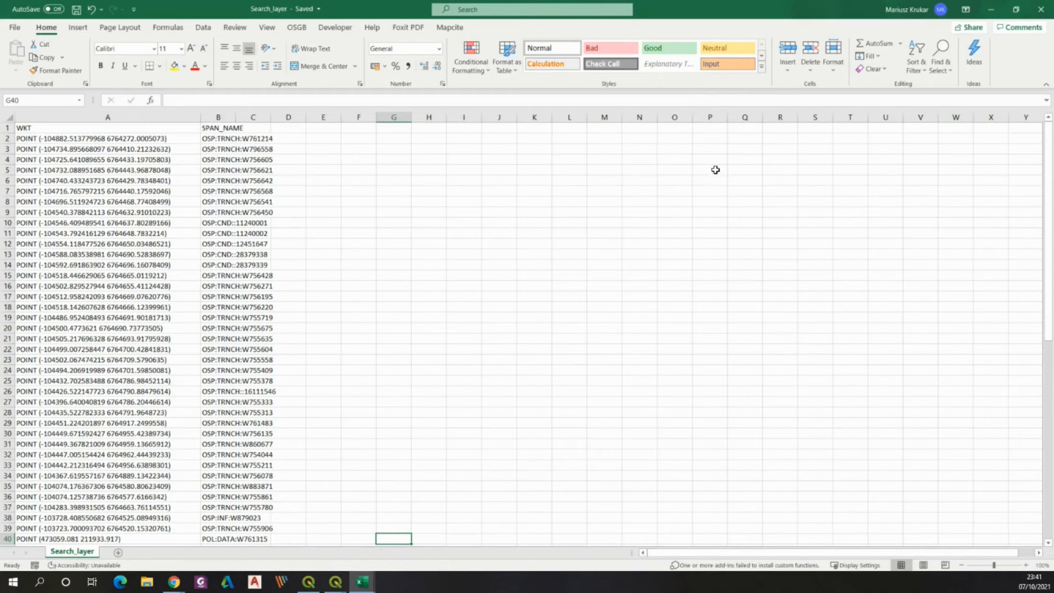
Minimise the Search_layer workbook, close the Points workbook and return to QGIS
{"action": "left_click", "coordinate": [991, 9]}
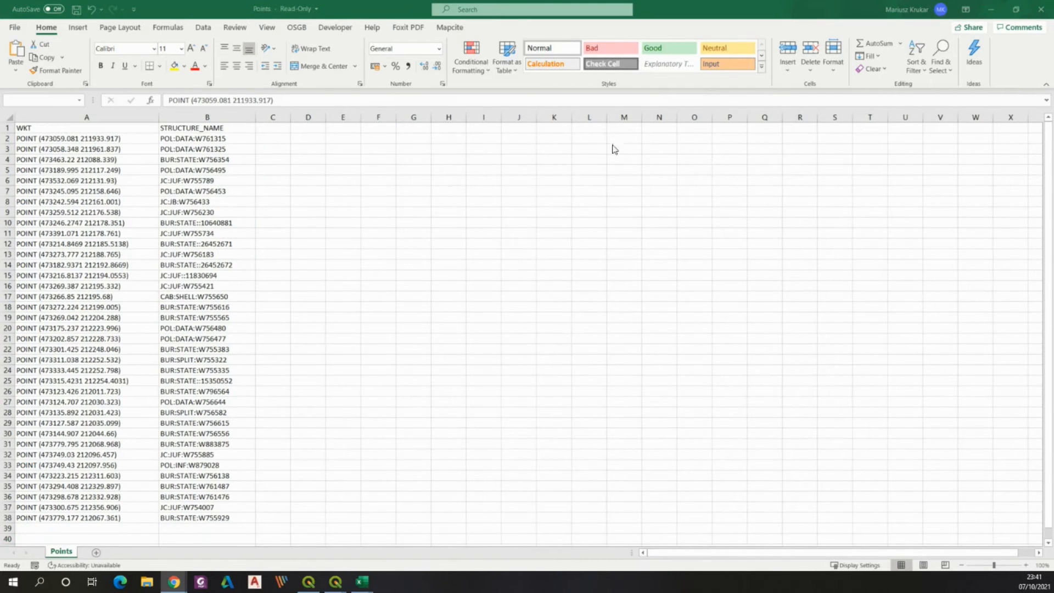
{"action": "left_click", "coordinate": [1043, 11]}
{"action": "left_click", "coordinate": [514, 307]}
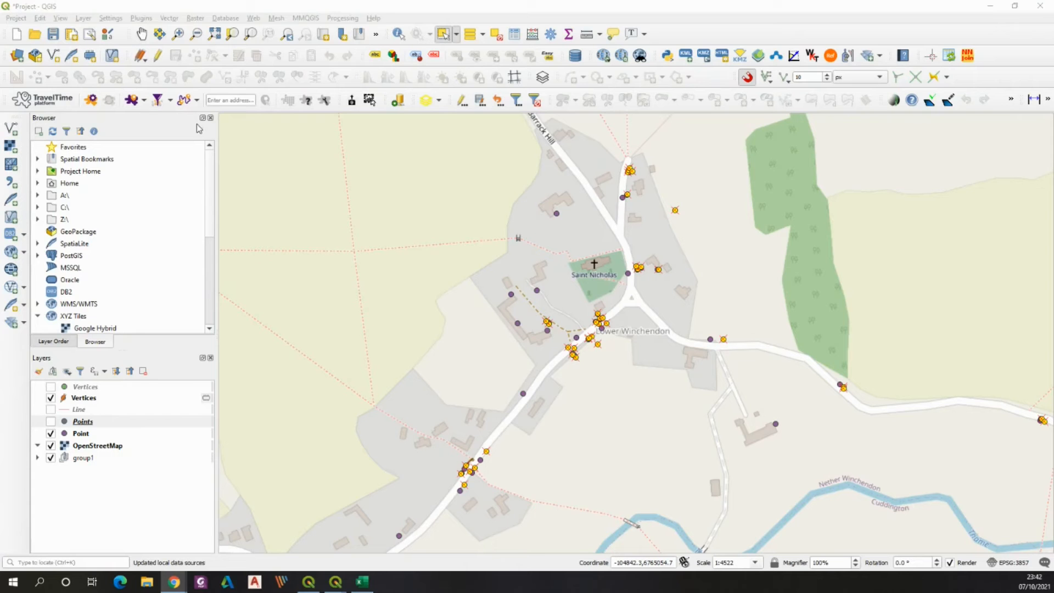
Add Search_layer.csv from the Desktop as a delimited text layer, with WKT as geometry field and EPSG:27700 as geometry CRS
{"action": "left_click", "coordinate": [163, 21]}
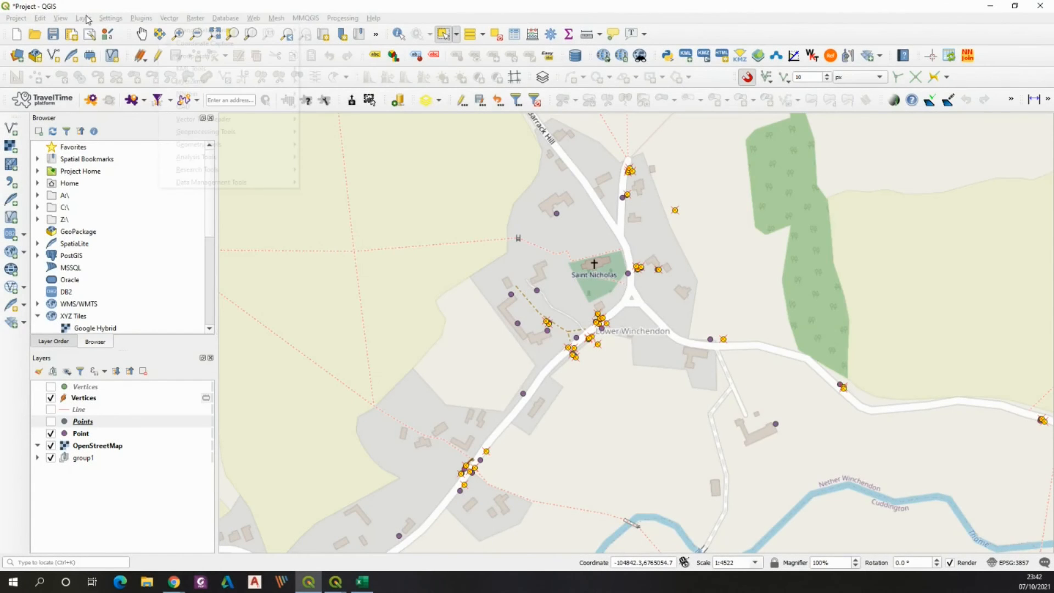
{"action": "left_click", "coordinate": [85, 18]}
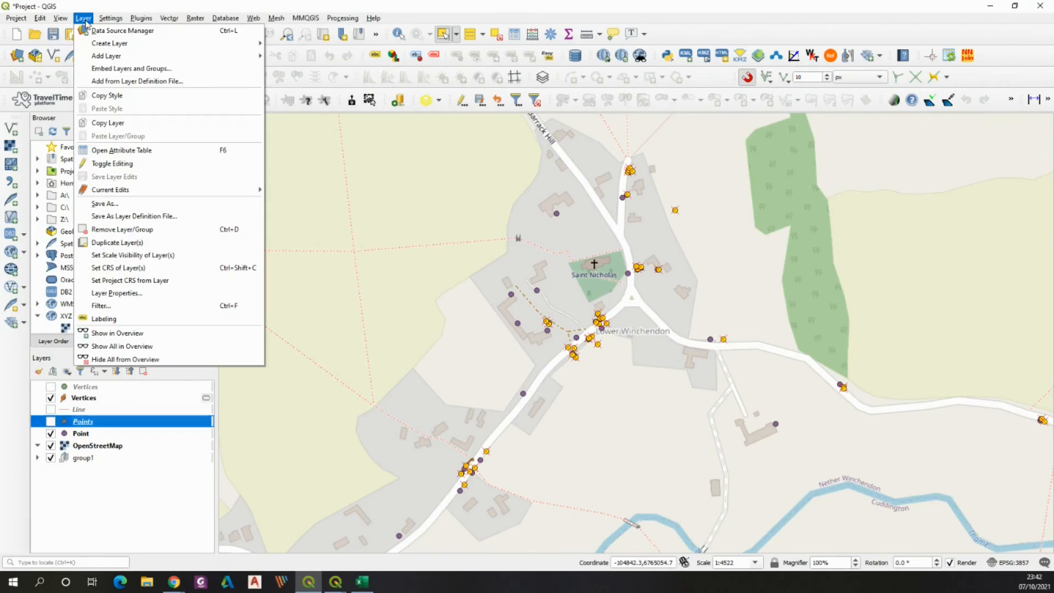
{"action": "mouse_move", "coordinate": [99, 57]}
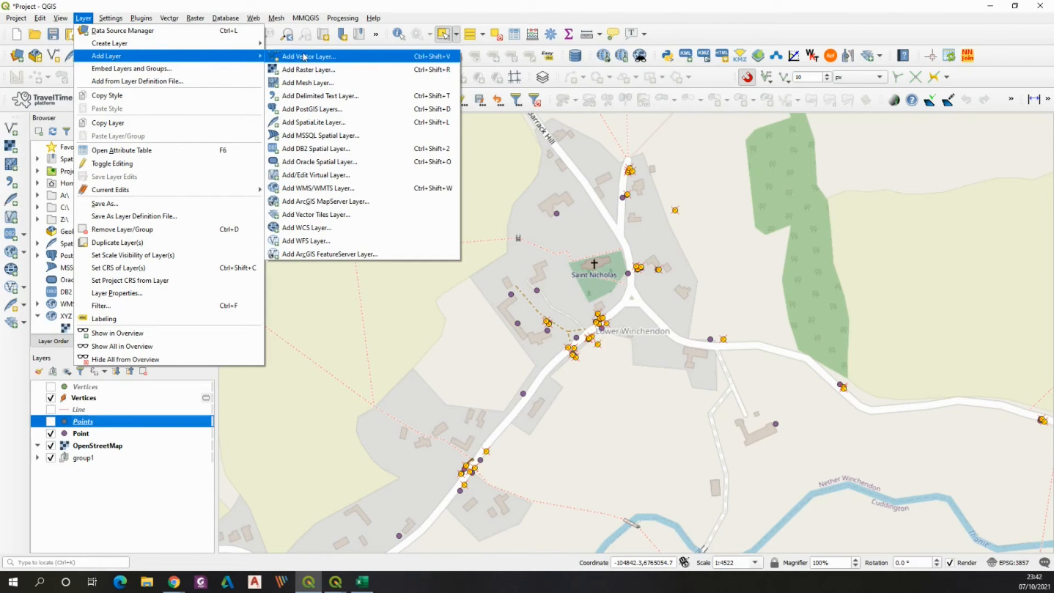
{"action": "left_click", "coordinate": [308, 96]}
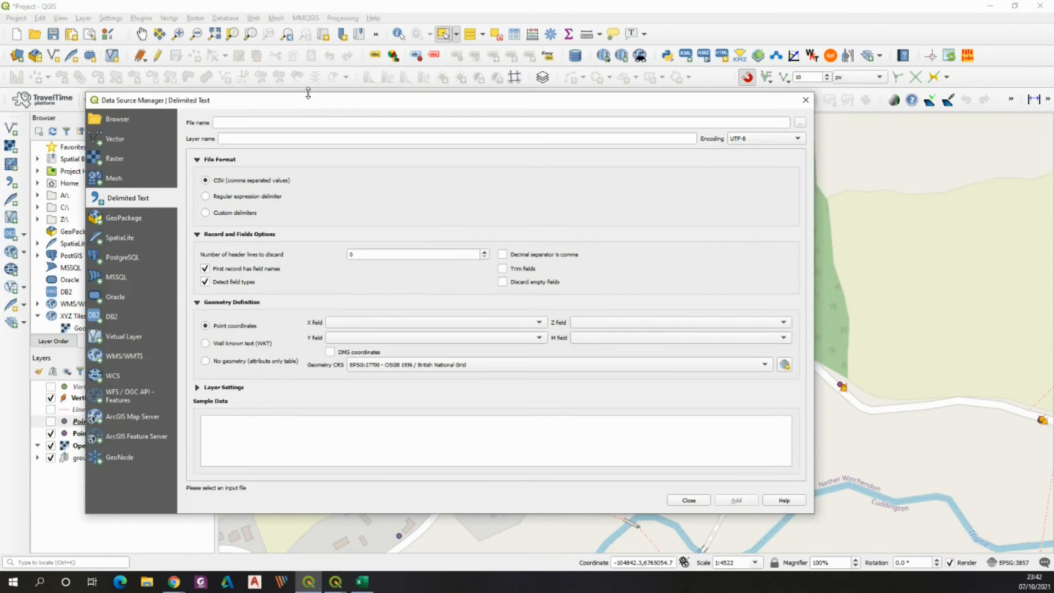
{"action": "left_click", "coordinate": [801, 122]}
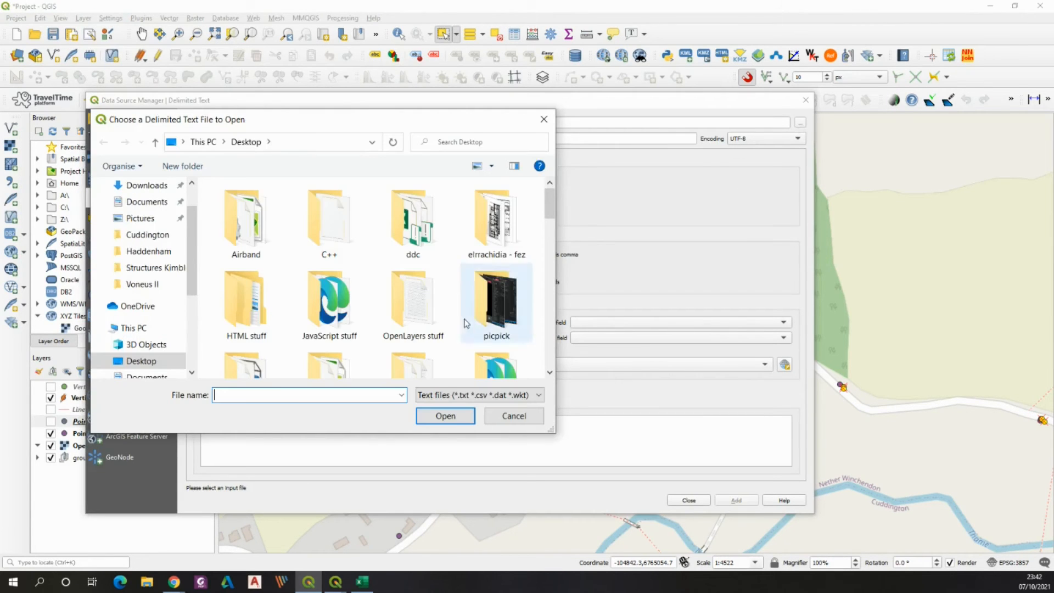
{"action": "left_click_drag", "start_coordinate": [550, 205], "coordinate": [552, 328]}
{"action": "left_click", "coordinate": [260, 353]}
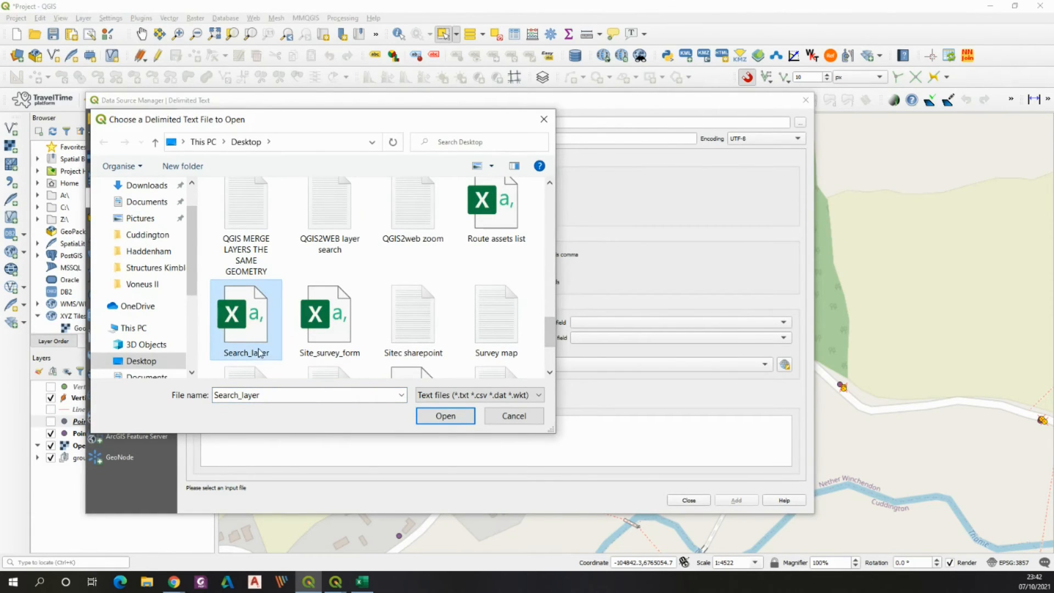
{"action": "left_click", "coordinate": [442, 416]}
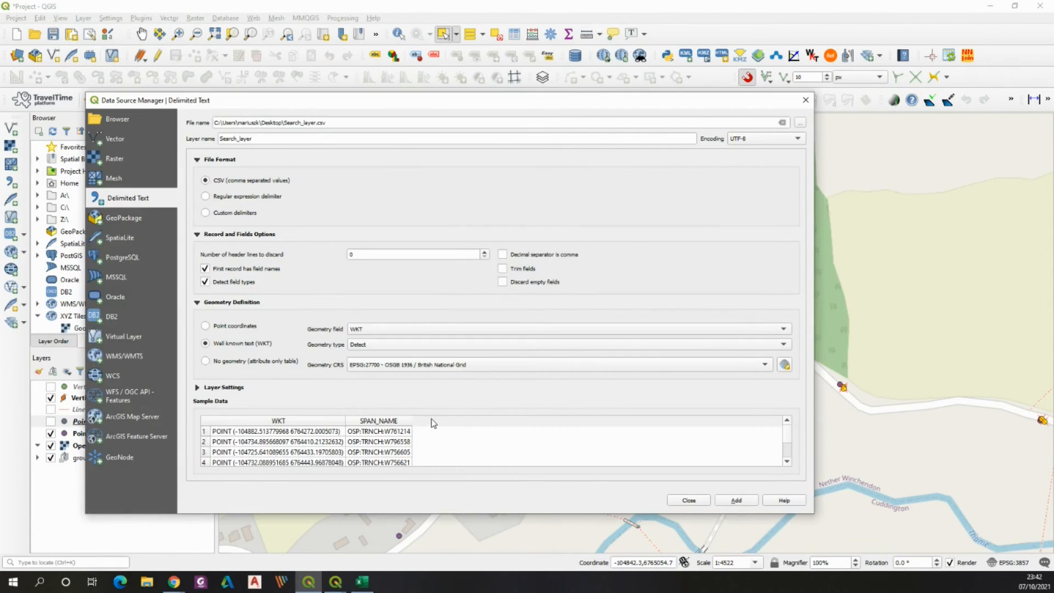
{"action": "left_click_drag", "start_coordinate": [485, 515], "coordinate": [482, 560]}
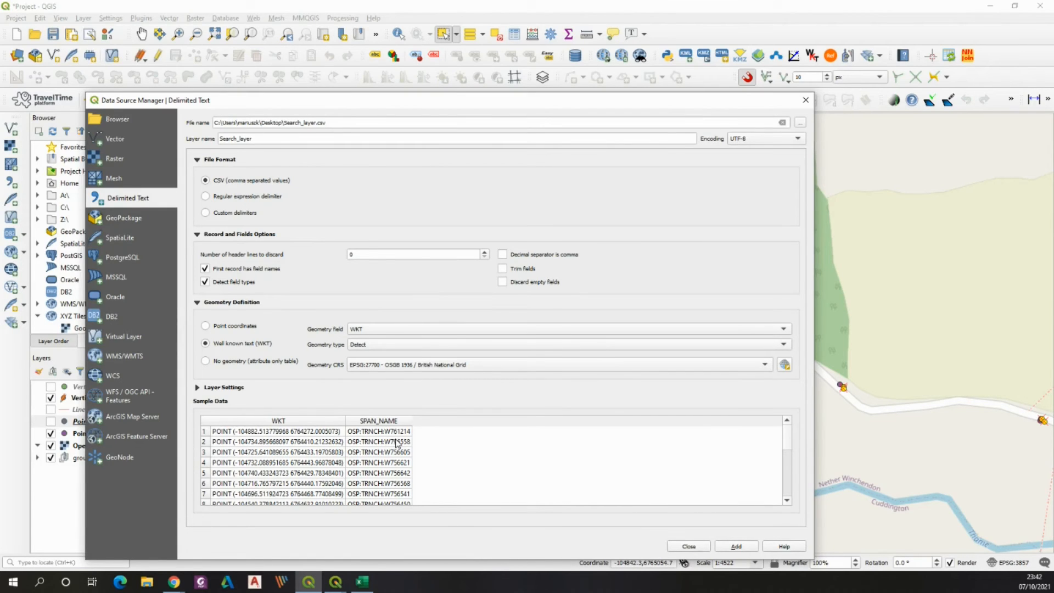
{"action": "left_click", "coordinate": [736, 547]}
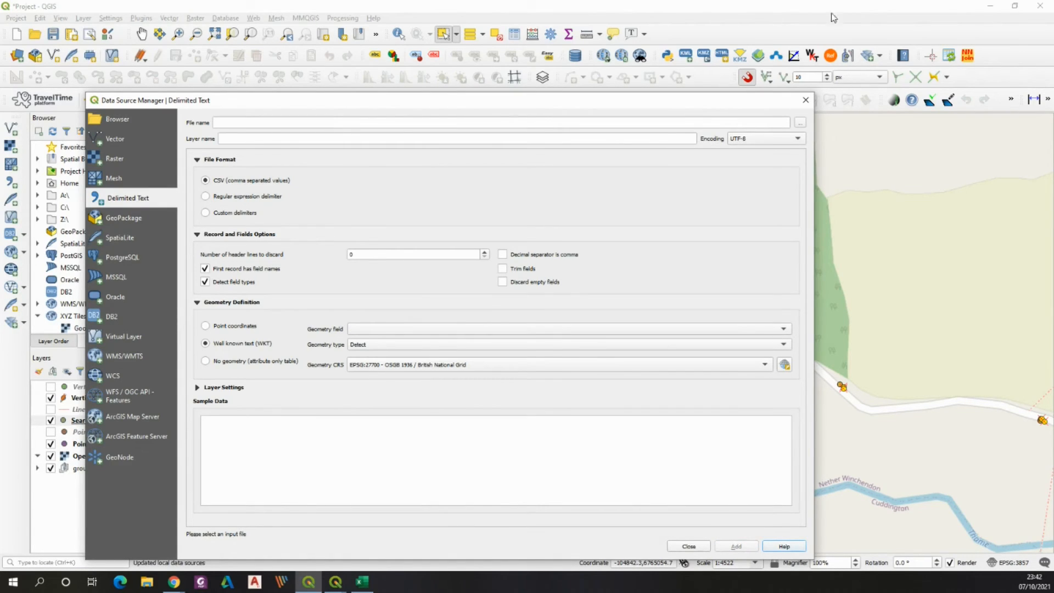
{"action": "left_click", "coordinate": [805, 100]}
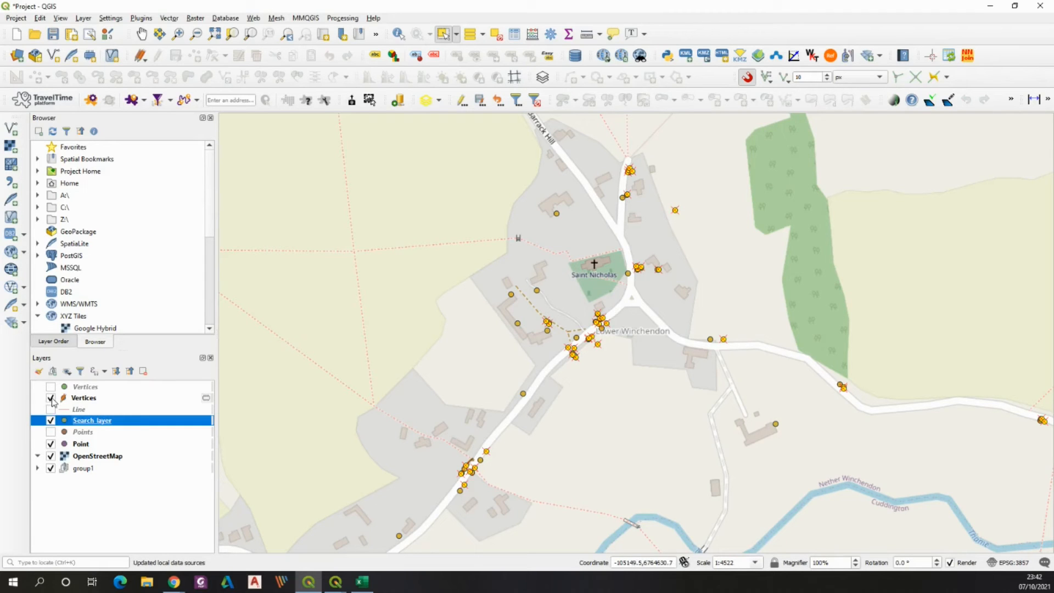
Hide the Vertices and Point layers to check the Search_layer points on the basemap
{"action": "left_click", "coordinate": [51, 398]}
{"action": "left_click", "coordinate": [51, 444]}
{"action": "scroll", "coordinate": [616, 324], "scroll_direction": "down", "scroll_amount": 2}
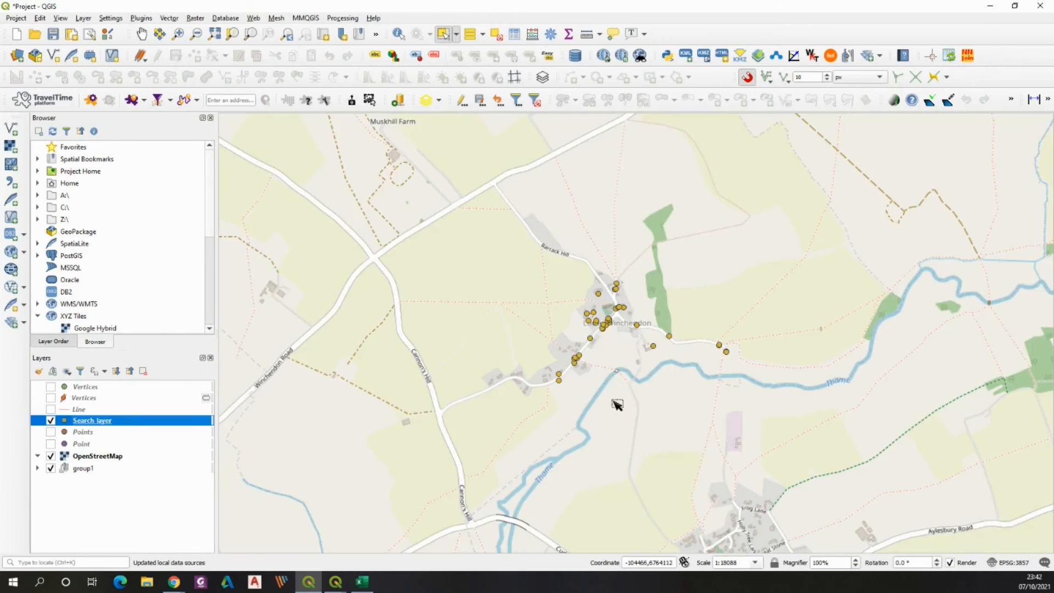
{"action": "scroll", "coordinate": [602, 337], "scroll_direction": "up", "scroll_amount": 1}
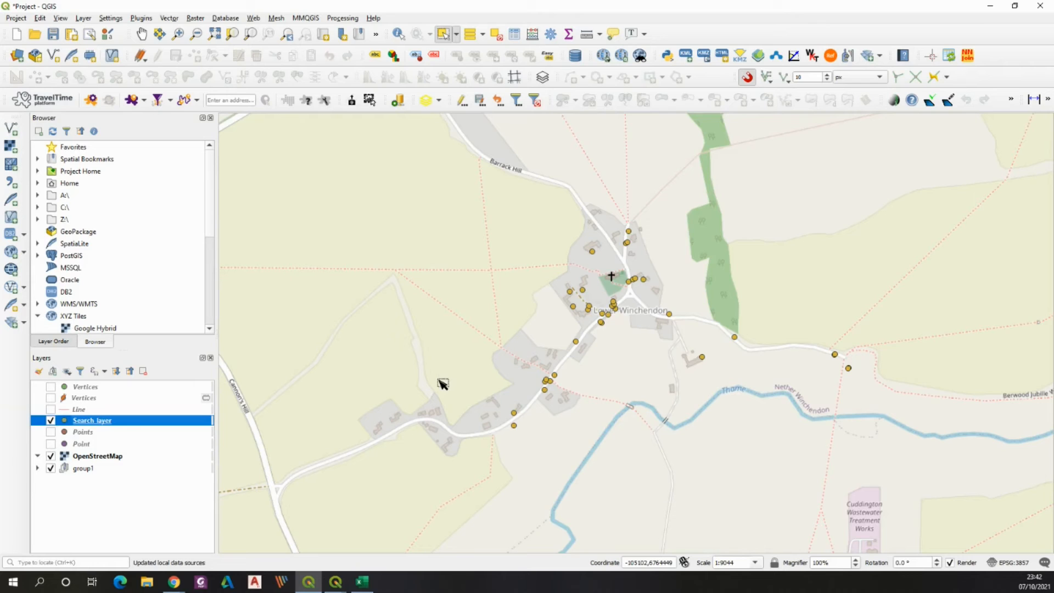
Show the Line and Point layers together with Search_layer, and hide group1
{"action": "left_click", "coordinate": [50, 410]}
{"action": "left_click", "coordinate": [51, 410]}
{"action": "left_click", "coordinate": [51, 445]}
{"action": "left_click", "coordinate": [51, 444]}
{"action": "left_click", "coordinate": [51, 444]}
{"action": "left_click", "coordinate": [51, 409]}
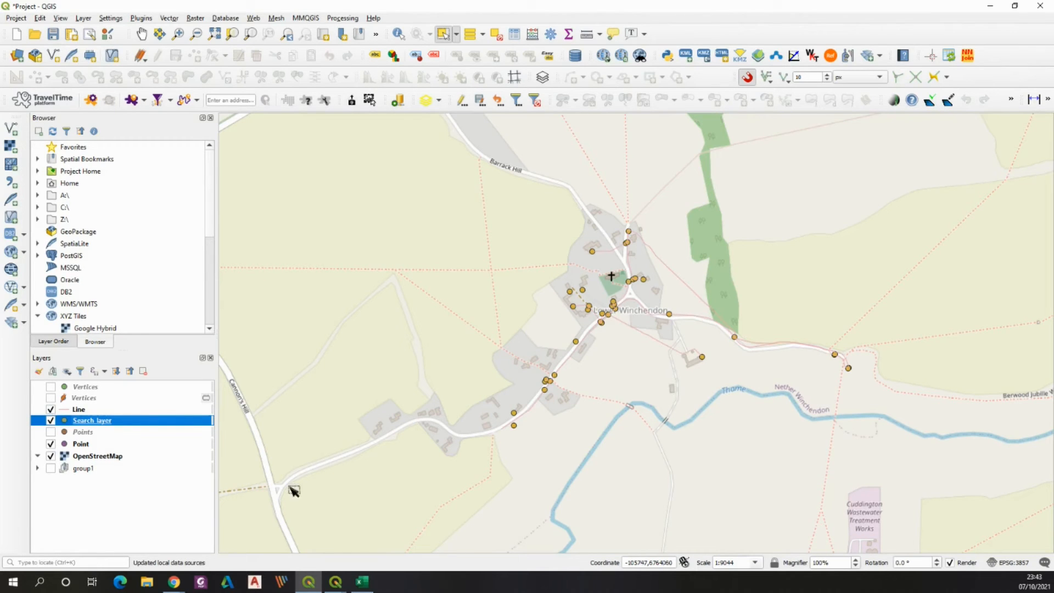
{"action": "scroll", "coordinate": [631, 307], "scroll_direction": "up", "scroll_amount": 2}
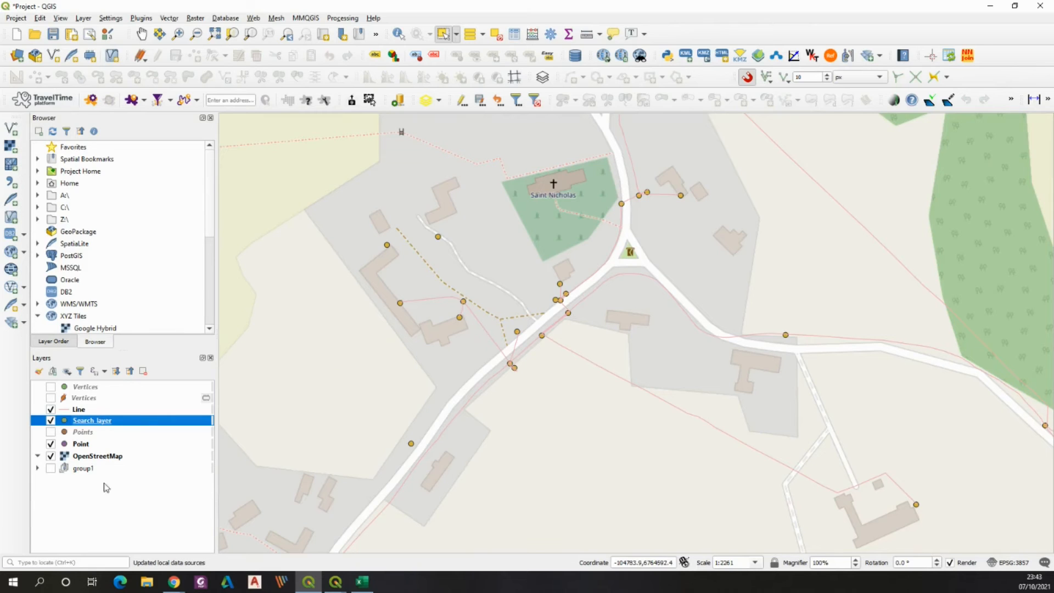
Set the Search_layer symbology to No symbols and apply it so its points are not drawn
{"action": "right_click", "coordinate": [79, 420]}
{"action": "mouse_move", "coordinate": [108, 408]}
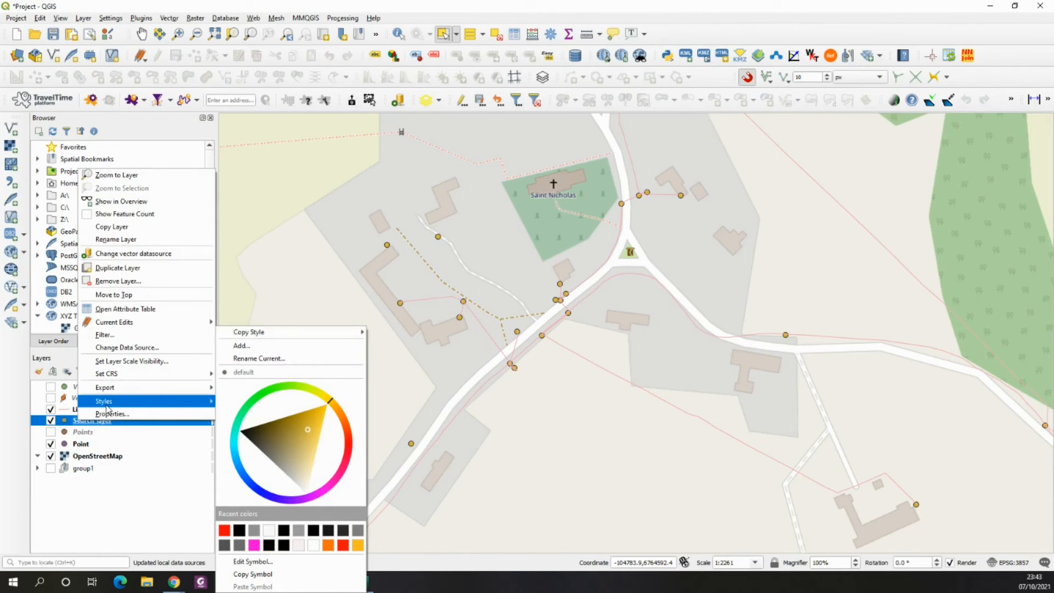
{"action": "left_click", "coordinate": [111, 414]}
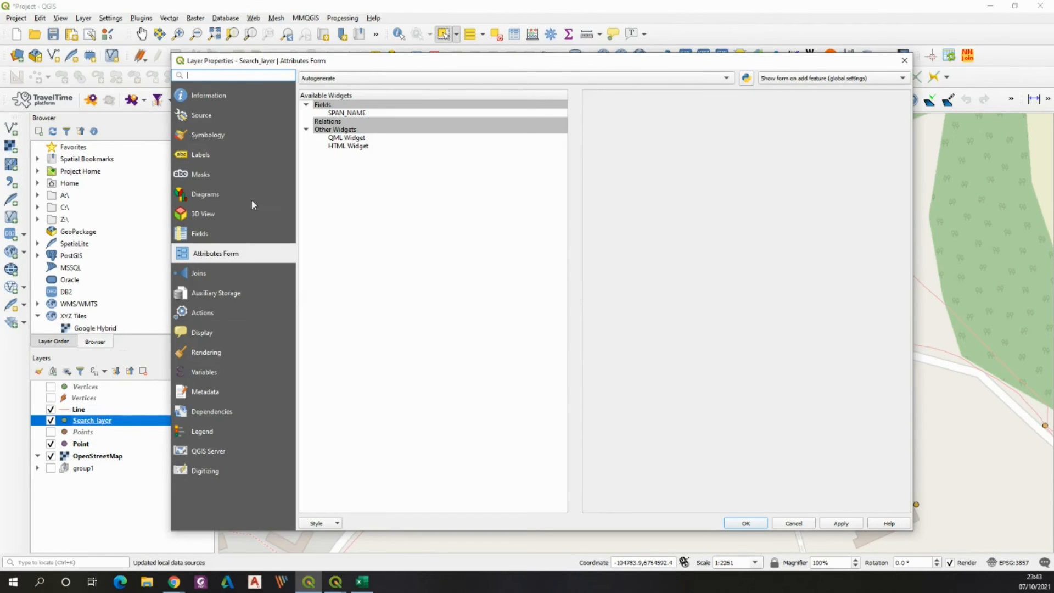
{"action": "left_click", "coordinate": [186, 134]}
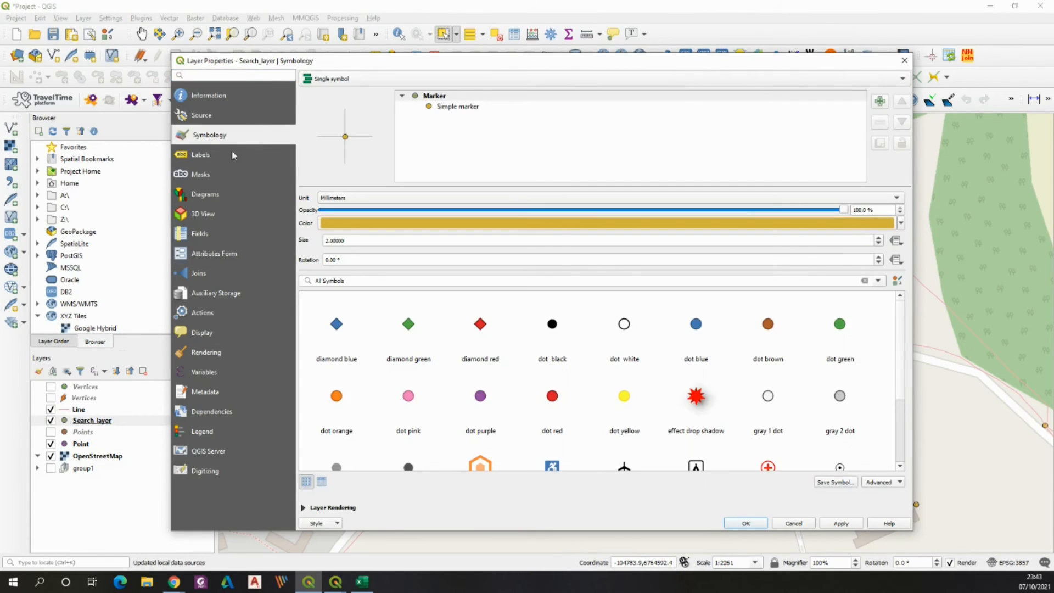
{"action": "left_click", "coordinate": [897, 79]}
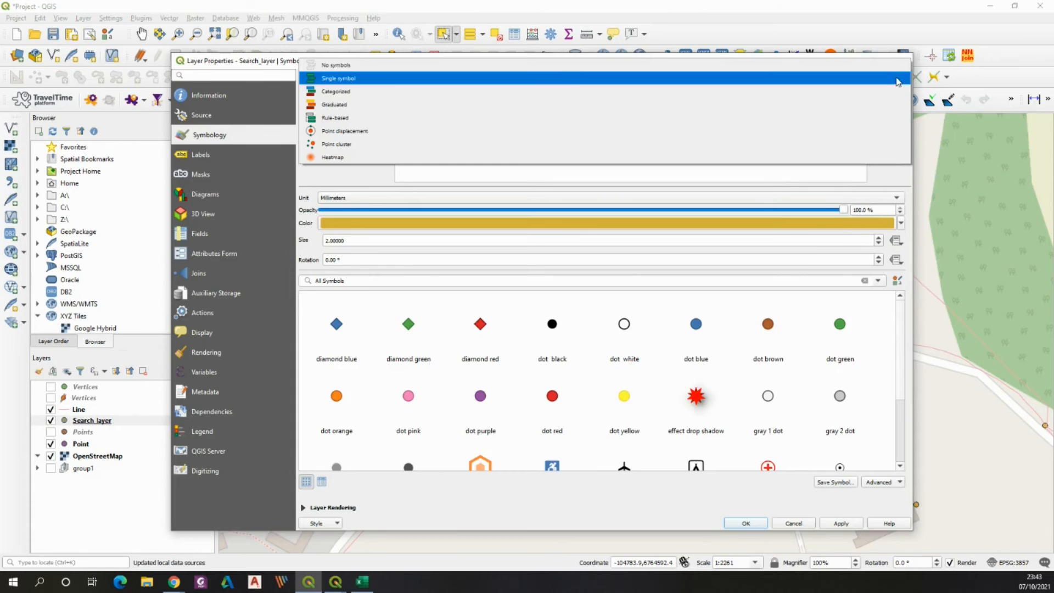
{"action": "left_click", "coordinate": [897, 65]}
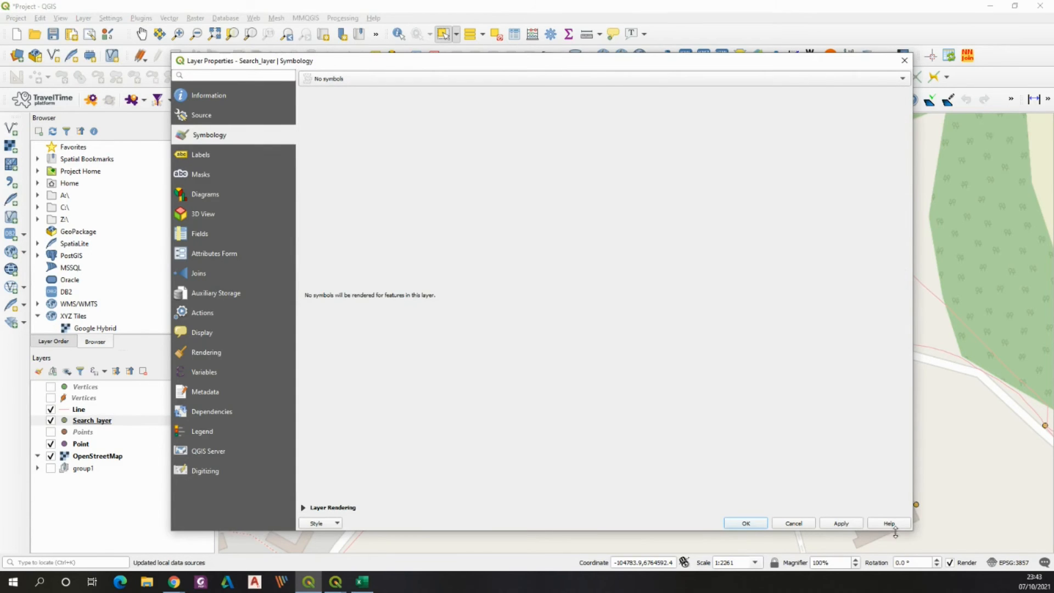
{"action": "left_click", "coordinate": [842, 525]}
{"action": "left_click", "coordinate": [757, 525]}
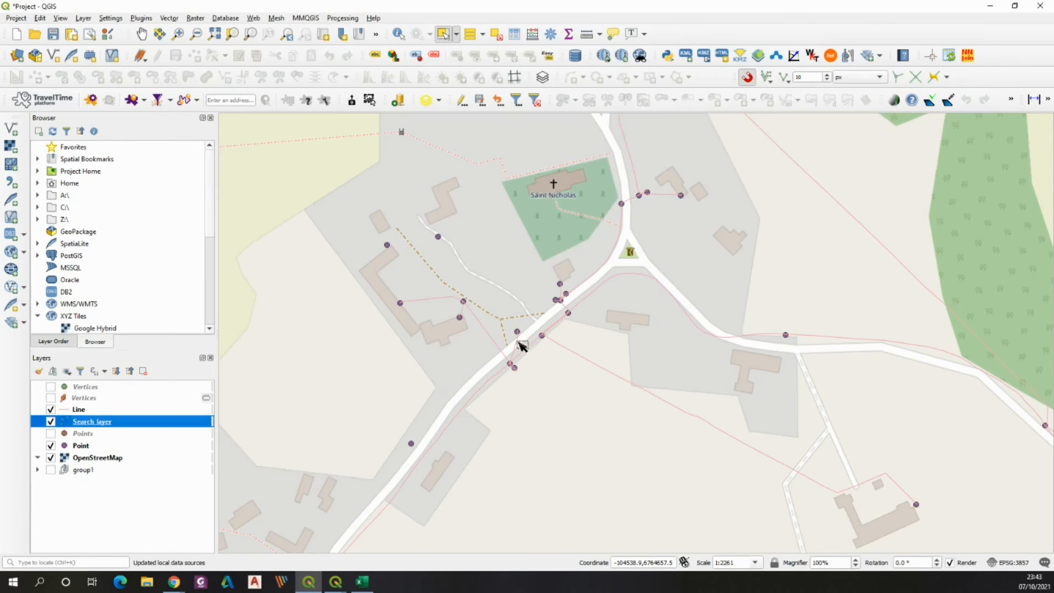
Open the qgis2web web map export and review the Line, Search_layer and Point layer settings
{"action": "scroll", "coordinate": [516, 349], "scroll_direction": "down", "scroll_amount": 1}
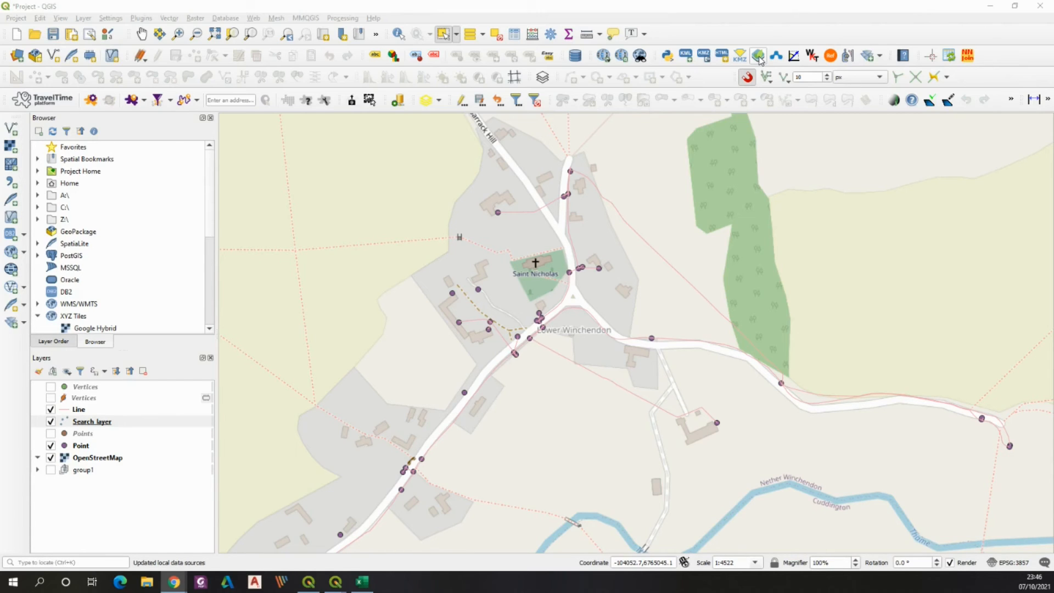
{"action": "left_click", "coordinate": [758, 54]}
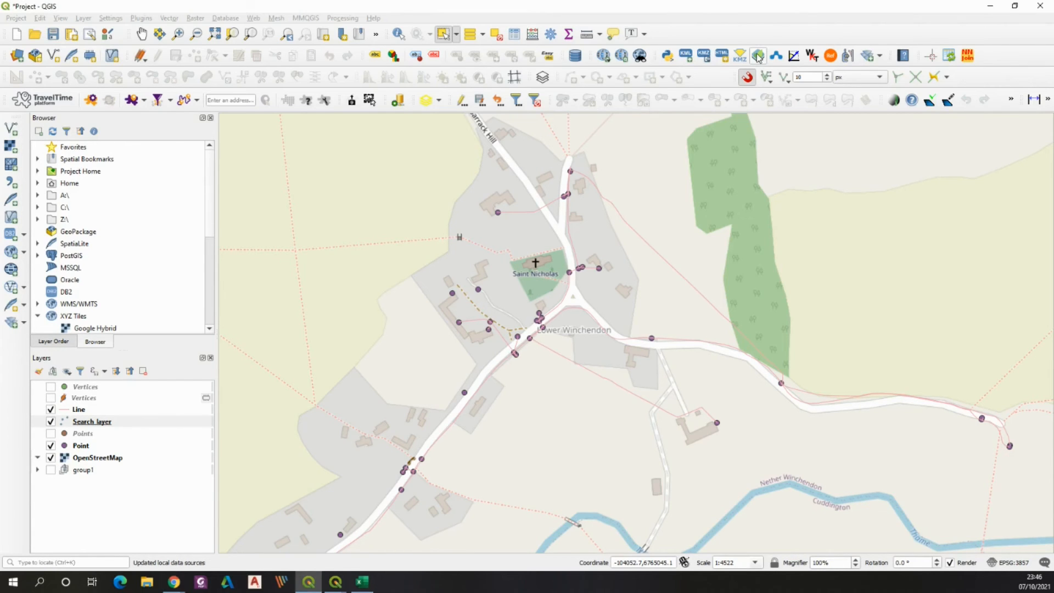
{"action": "left_click", "coordinate": [759, 56]}
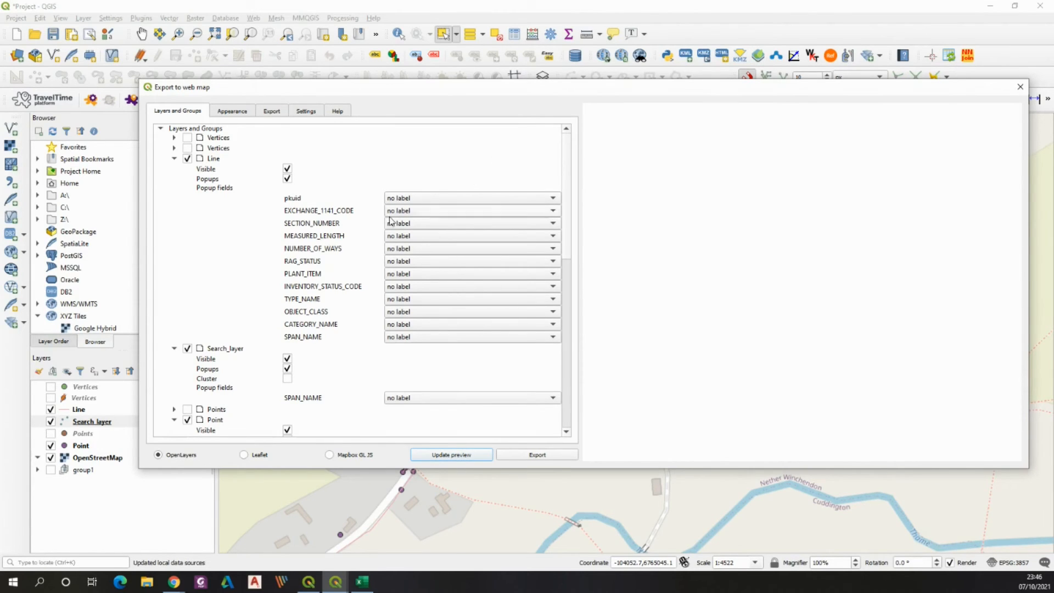
{"action": "mouse_move", "coordinate": [567, 170]}
{"action": "left_mouse_down"}
{"action": "mouse_move", "coordinate": [539, 376]}
{"action": "mouse_move", "coordinate": [553, 155]}
{"action": "left_mouse_up"}
{"action": "mouse_move", "coordinate": [568, 233]}
{"action": "left_mouse_down"}
{"action": "mouse_move", "coordinate": [568, 259]}
{"action": "mouse_move", "coordinate": [570, 242]}
{"action": "left_mouse_up"}
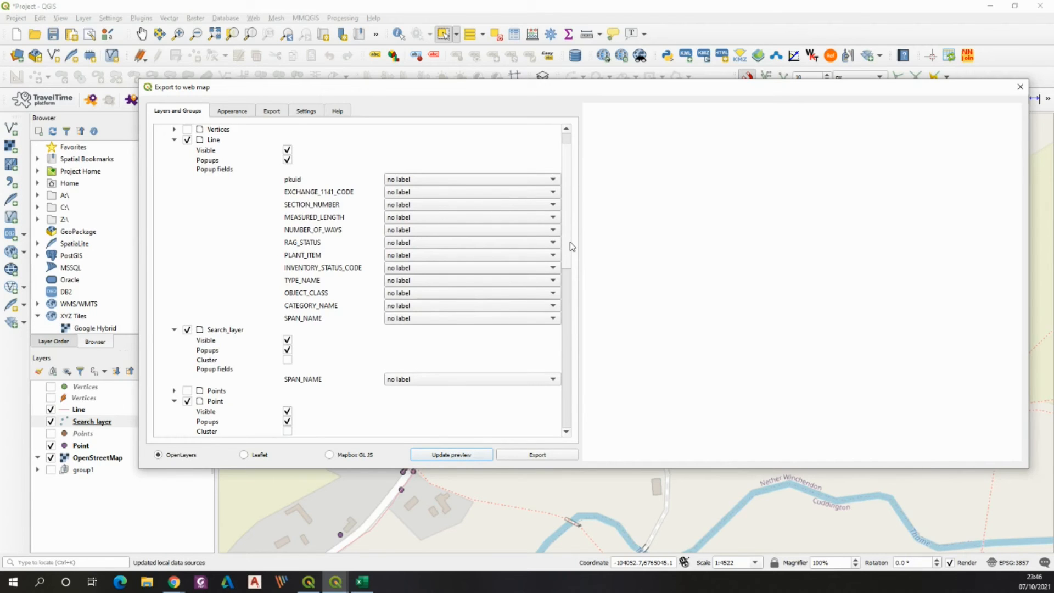
{"action": "left_click_drag", "start_coordinate": [573, 247], "coordinate": [567, 297]}
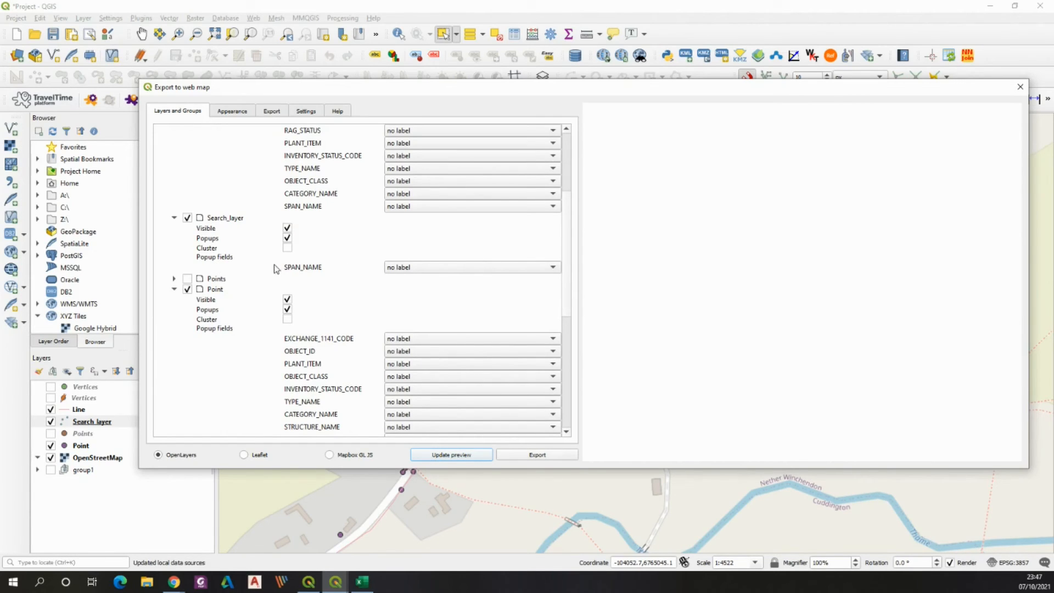
Try switching off popups and visibility for Search_layer in the web map export, and restore its visibility
{"action": "left_click", "coordinate": [287, 238]}
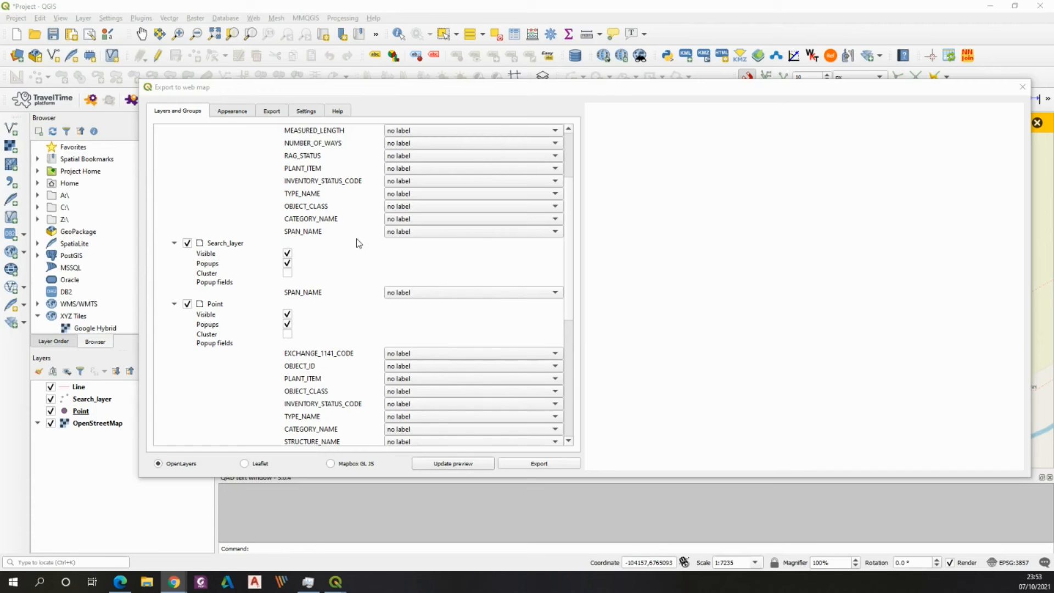
{"action": "left_click", "coordinate": [287, 253]}
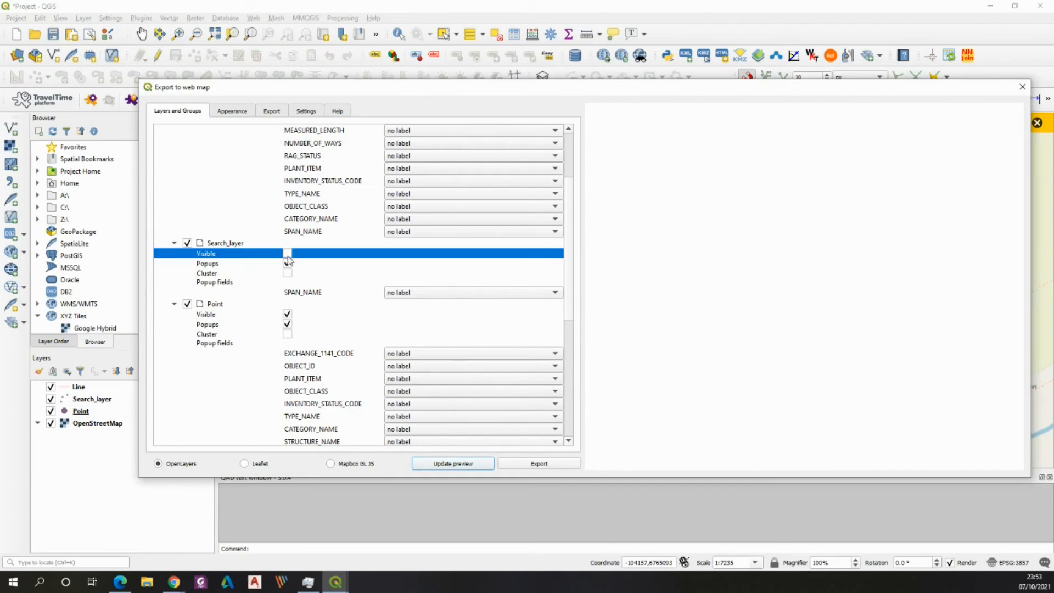
{"action": "left_click", "coordinate": [288, 254]}
Check the popup fields of the Line, Search_layer and Point layers and update the web map preview
{"action": "scroll", "coordinate": [572, 305], "scroll_direction": "down", "scroll_amount": 4}
{"action": "scroll", "coordinate": [574, 269], "scroll_direction": "up", "scroll_amount": 7}
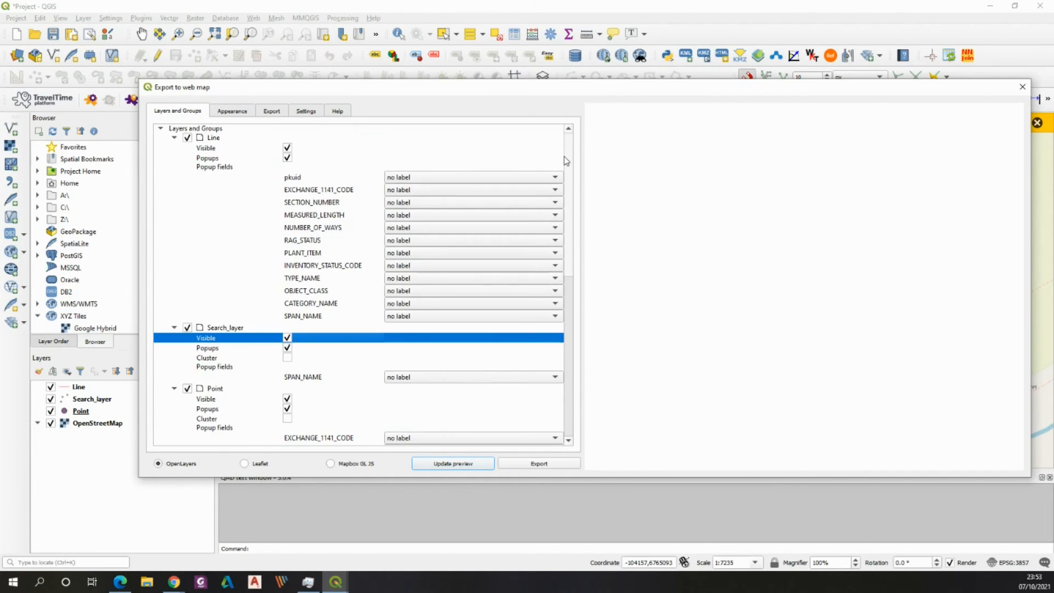
{"action": "scroll", "coordinate": [573, 268], "scroll_direction": "down", "scroll_amount": 3}
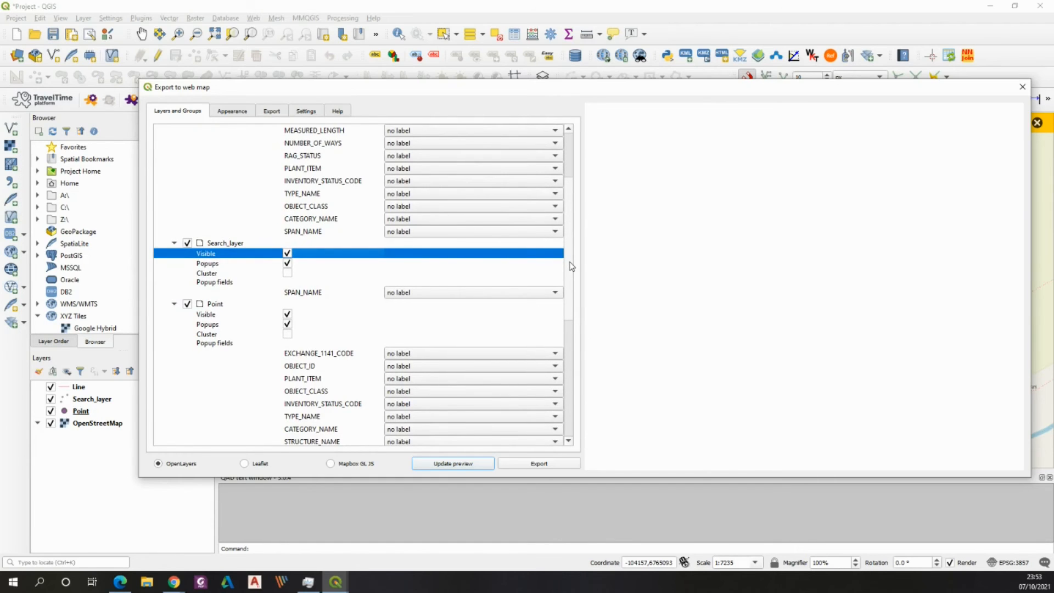
{"action": "scroll", "coordinate": [570, 268], "scroll_direction": "down", "scroll_amount": 9}
{"action": "scroll", "coordinate": [566, 329], "scroll_direction": "up", "scroll_amount": 5}
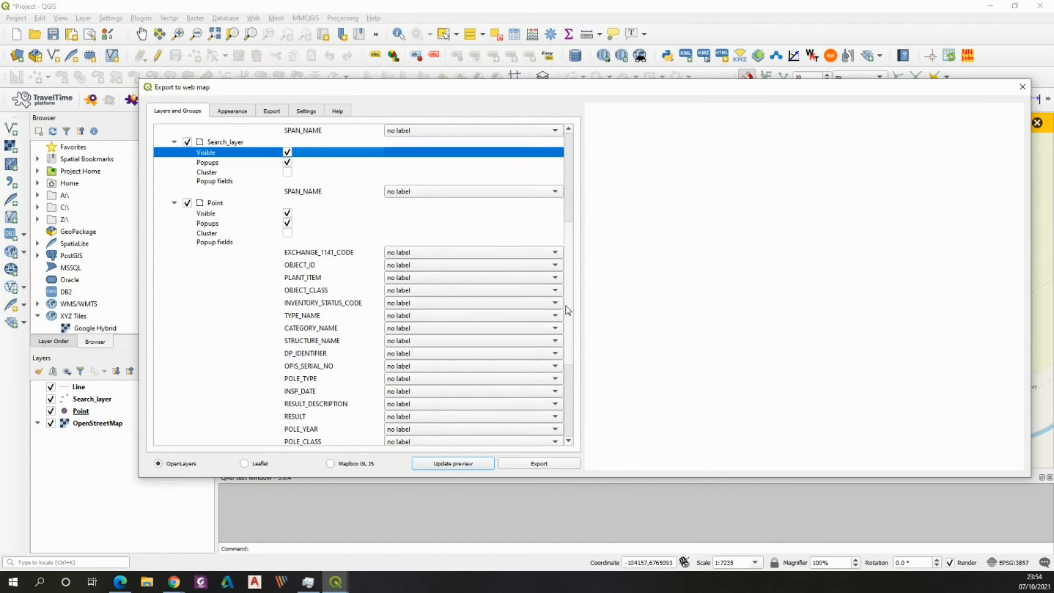
{"action": "scroll", "coordinate": [567, 206], "scroll_direction": "up", "scroll_amount": 5}
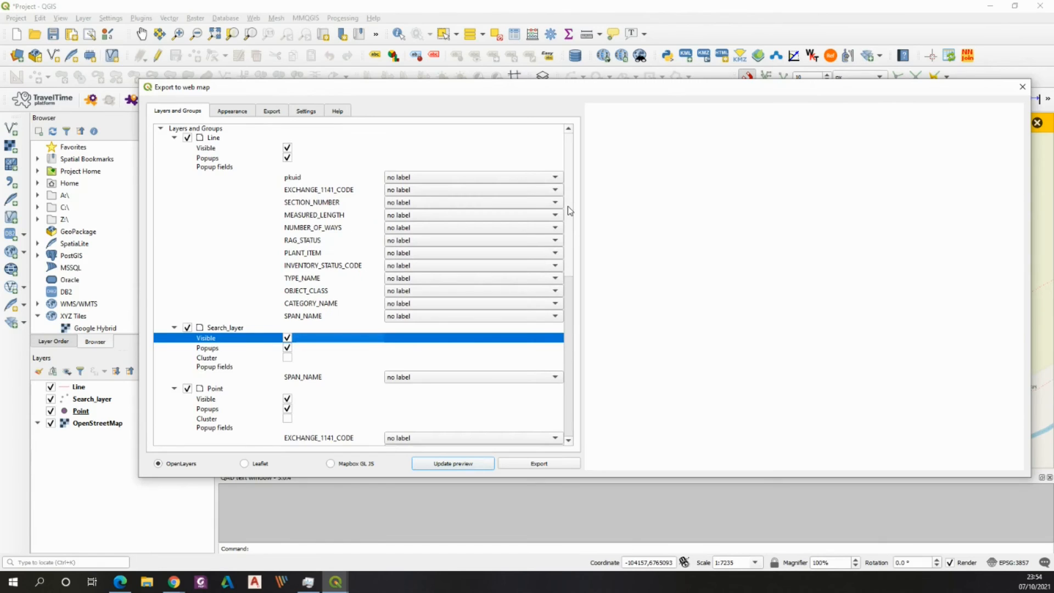
{"action": "scroll", "coordinate": [568, 207], "scroll_direction": "down", "scroll_amount": 2}
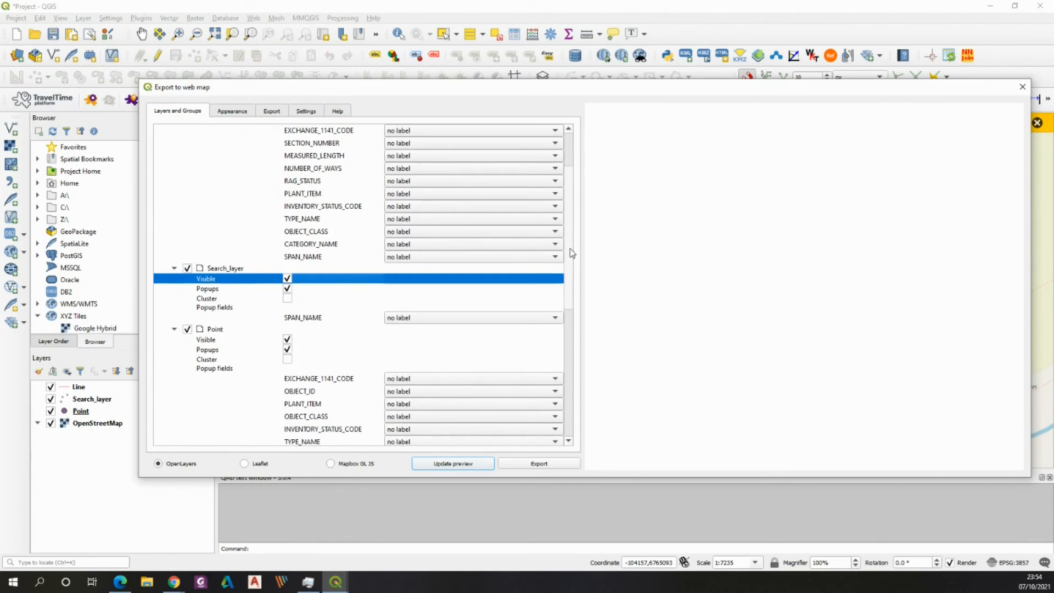
{"action": "left_click", "coordinate": [448, 466]}
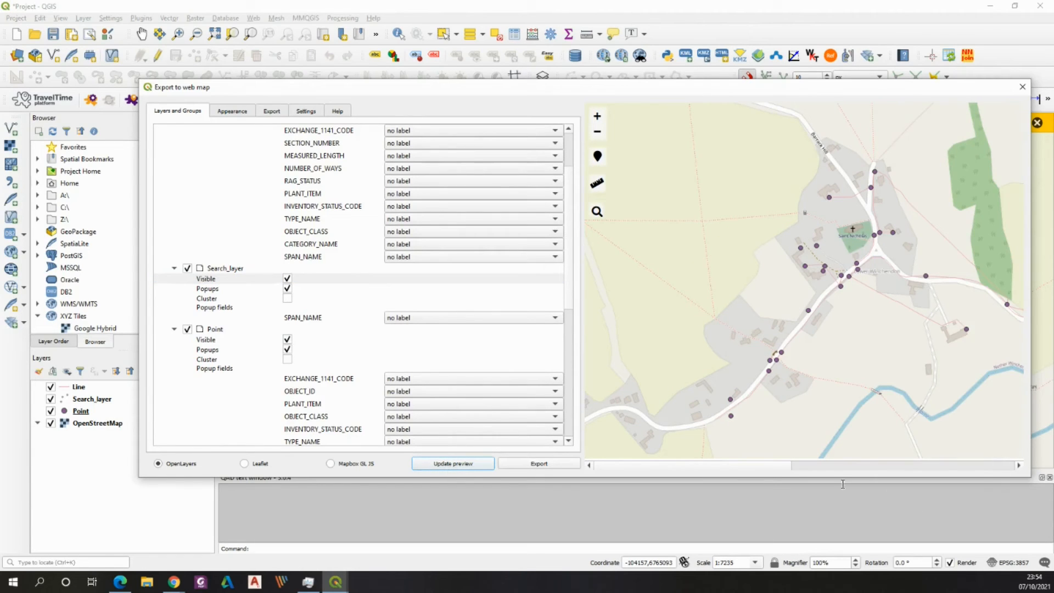
{"action": "left_click_drag", "start_coordinate": [753, 466], "coordinate": [667, 441]}
Set the web map's layer search to Search_layer: SPAN_NAME and export the map
{"action": "left_click", "coordinate": [228, 111]}
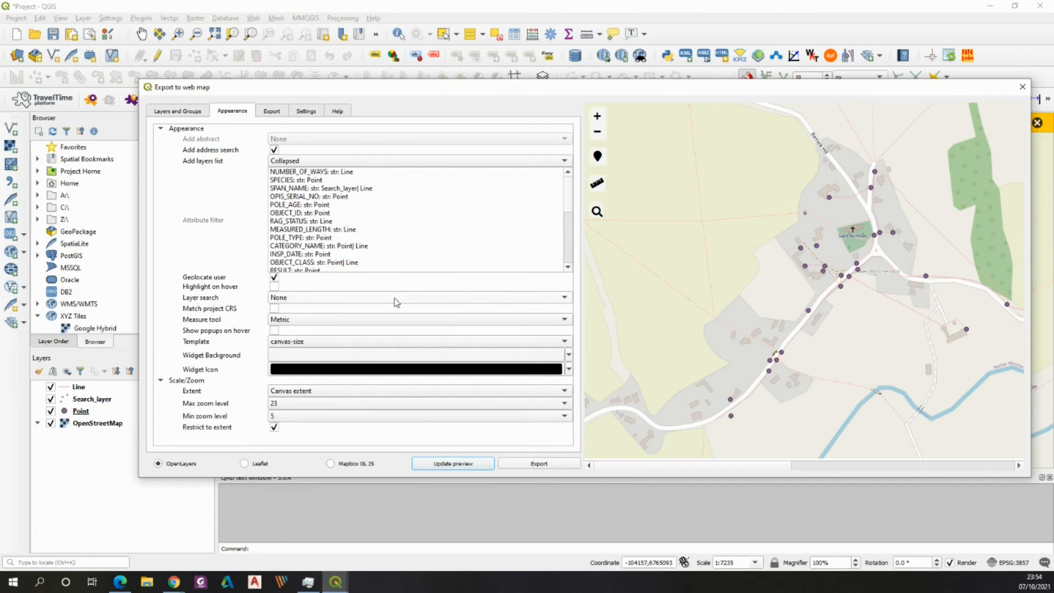
{"action": "left_click", "coordinate": [566, 299]}
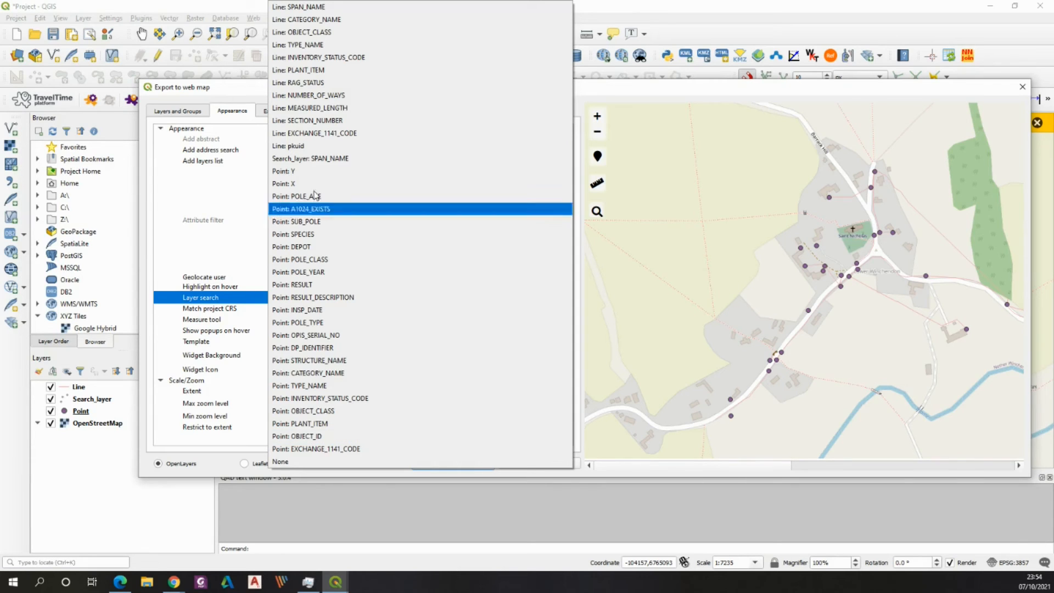
{"action": "left_click", "coordinate": [330, 158]}
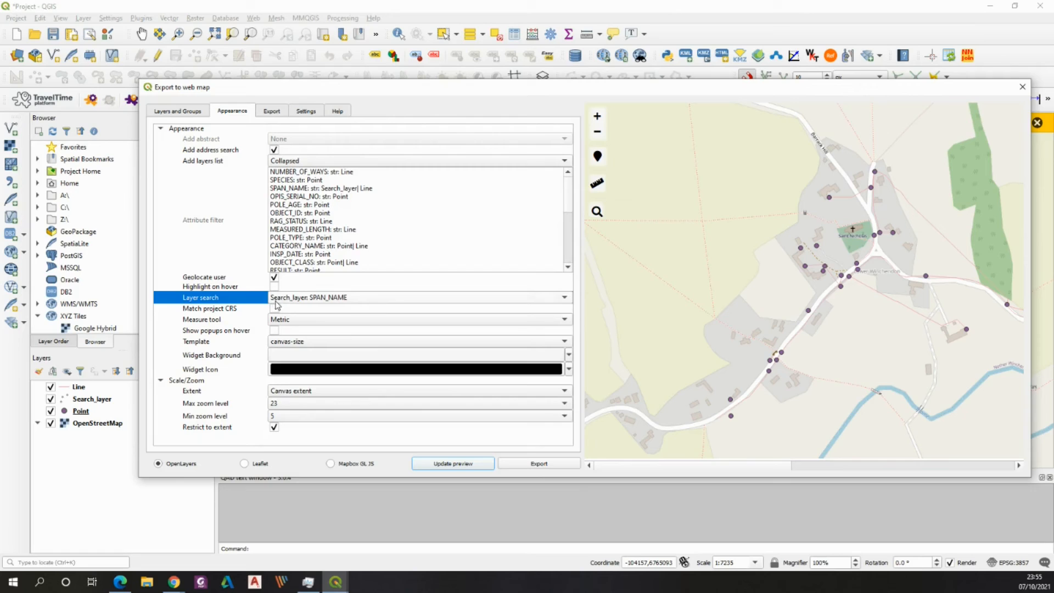
{"action": "left_click", "coordinate": [541, 464]}
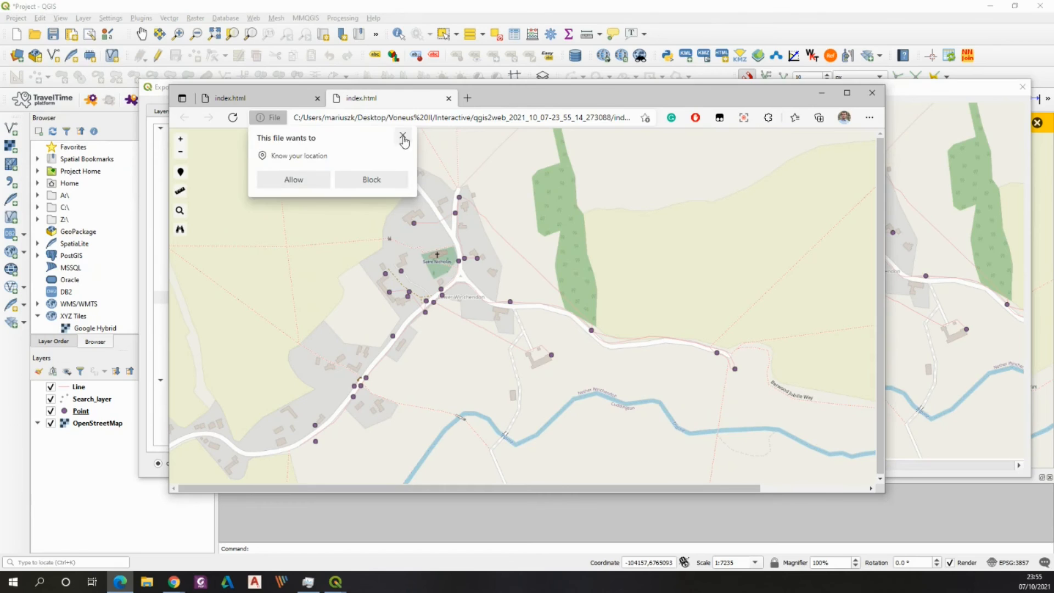
In the exported map in the browser, dismiss the location request, maximise the window and search the layer for JUF, choosing JC:JUF:W755885
{"action": "left_click", "coordinate": [403, 135]}
{"action": "left_click", "coordinate": [848, 94]}
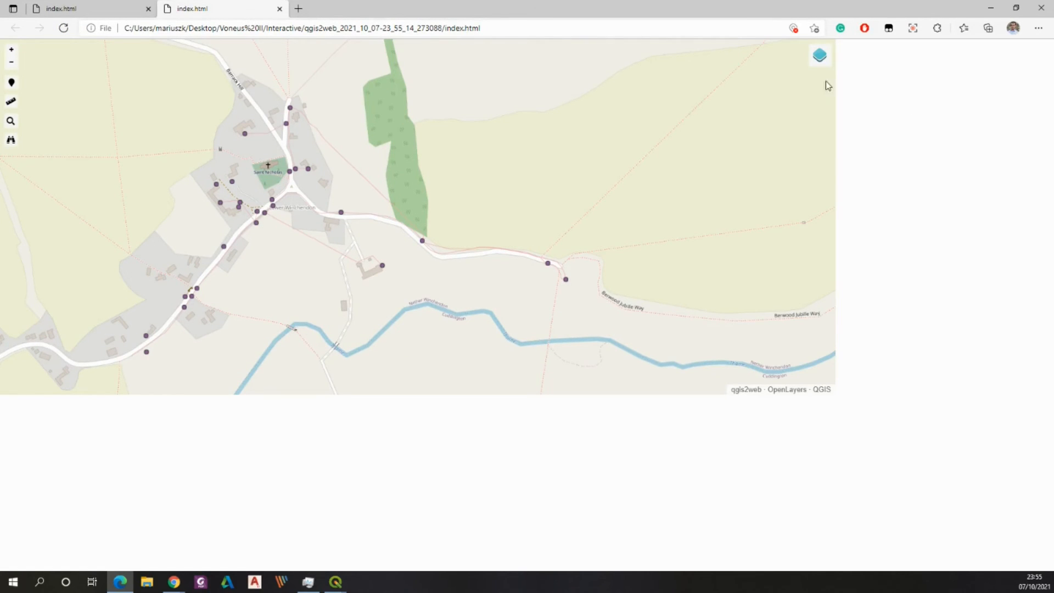
{"action": "mouse_move", "coordinate": [818, 62]}
{"action": "left_click", "coordinate": [11, 140]}
{"action": "left_click", "coordinate": [42, 141]}
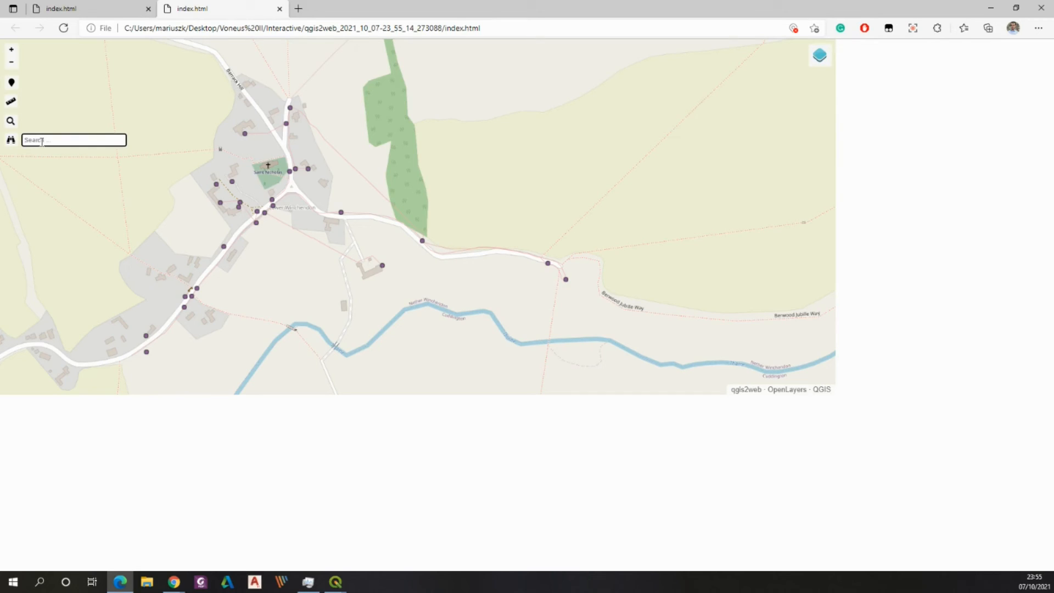
{"action": "type", "text": "JUF"}
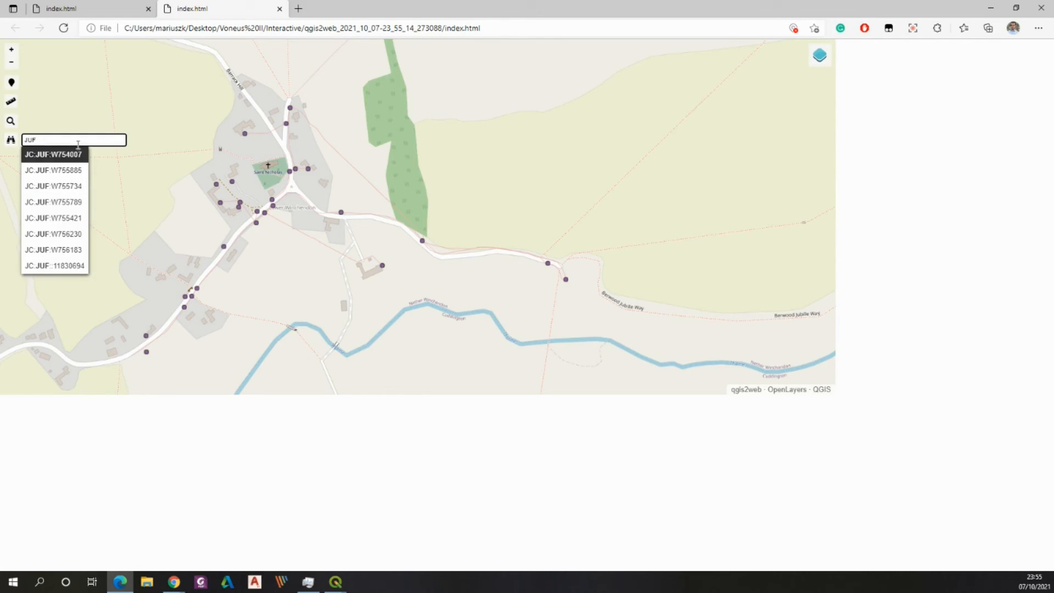
{"action": "left_click", "coordinate": [58, 175]}
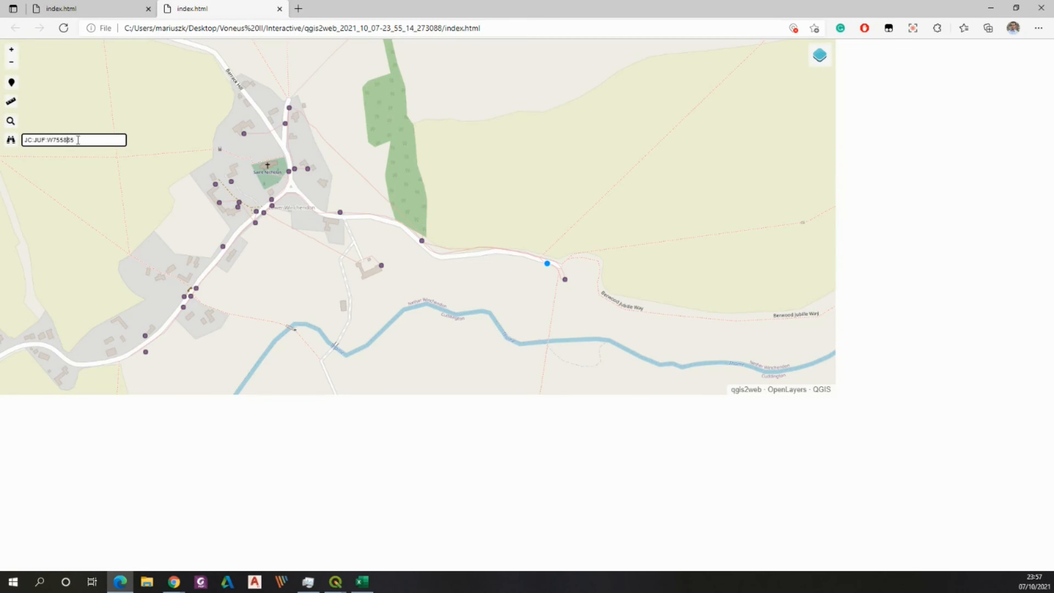
Replace the layer search text with JUF and locate JC:JUF:W755421 on the map
{"action": "key", "text": "ctrl+a"}
{"action": "type", "text": "JUF"}
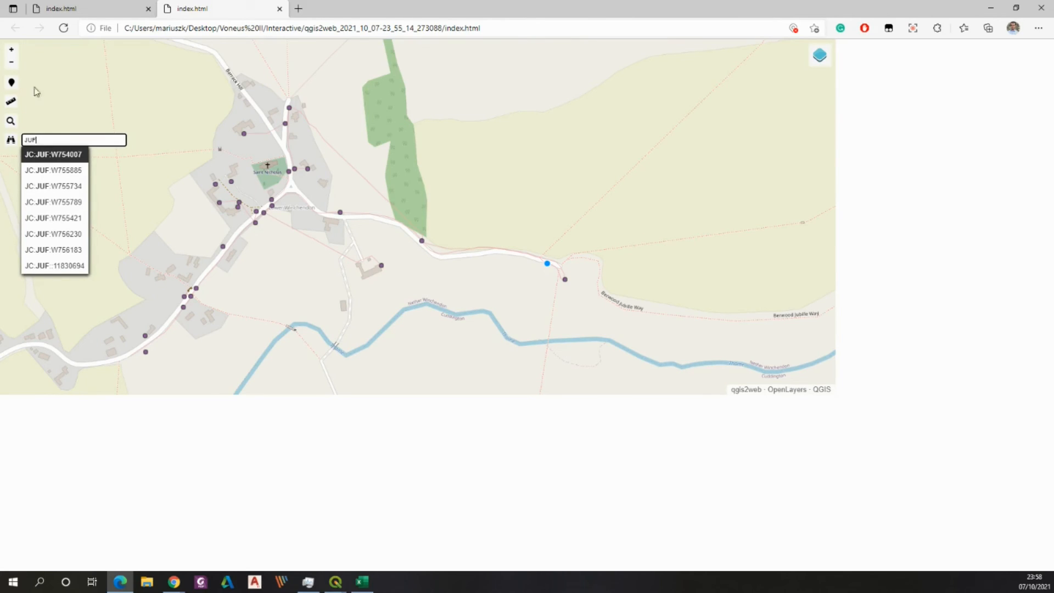
{"action": "left_click", "coordinate": [60, 223]}
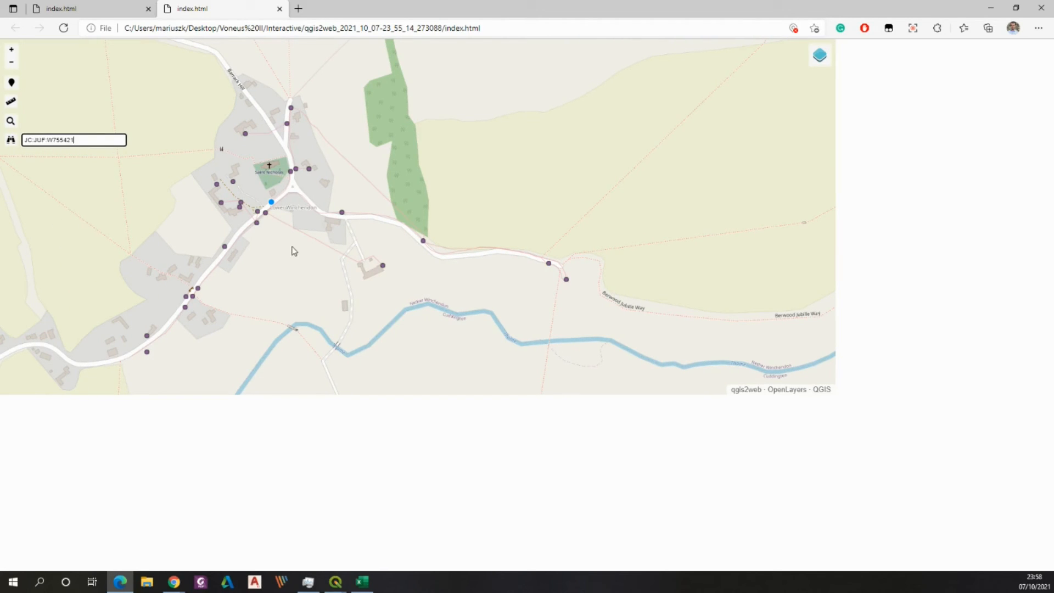
{"action": "left_click_drag", "start_coordinate": [85, 138], "coordinate": [3, 135]}
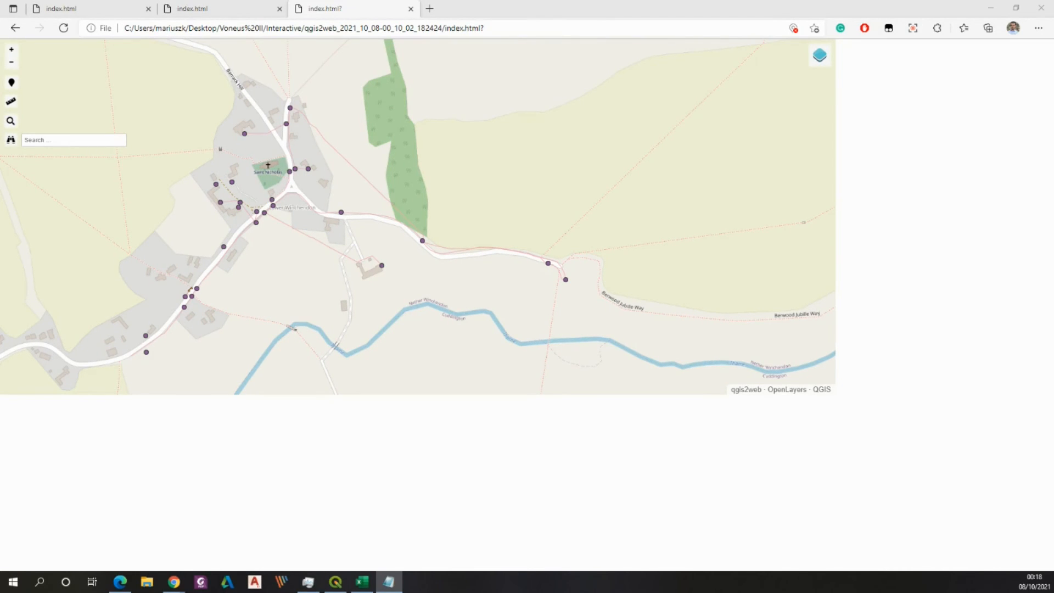
Search the re-exported web map for BUR, choose BUR:STATE:W761487 and zoom in on the highlighted point
{"action": "left_click", "coordinate": [62, 141]}
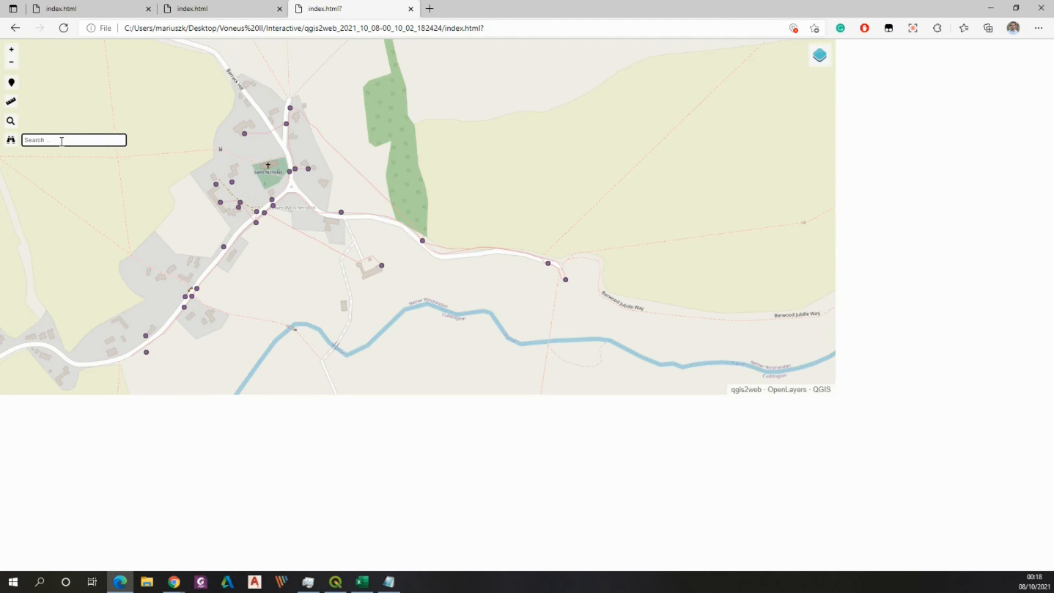
{"action": "type", "text": "BUR"}
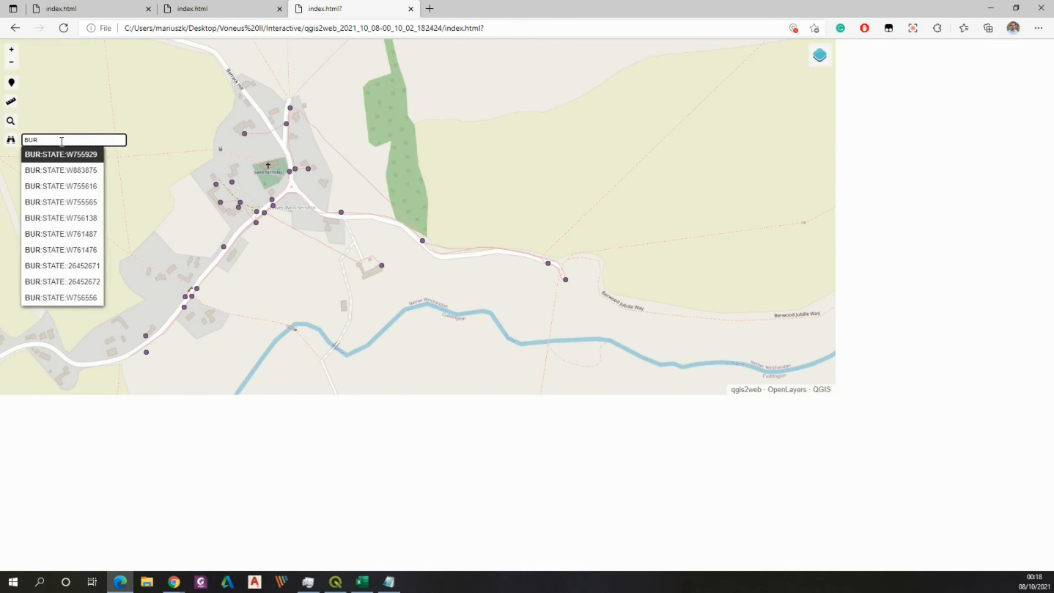
{"action": "left_click", "coordinate": [80, 235]}
{"action": "left_click_drag", "start_coordinate": [261, 150], "coordinate": [284, 192]}
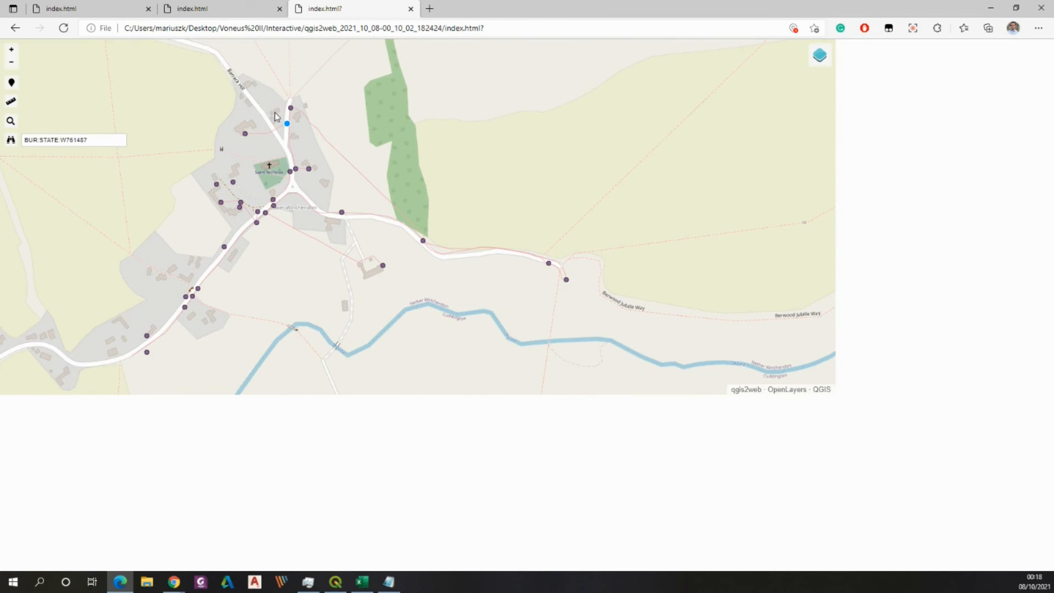
{"action": "scroll", "coordinate": [278, 116], "scroll_direction": "up", "scroll_amount": 3}
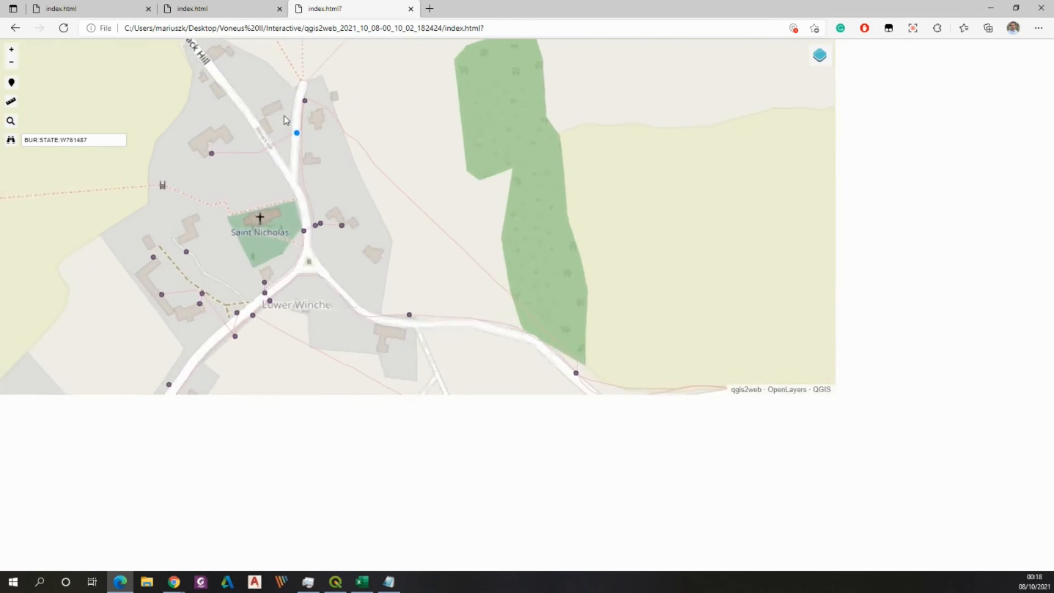
{"action": "scroll", "coordinate": [307, 145], "scroll_direction": "up", "scroll_amount": 3}
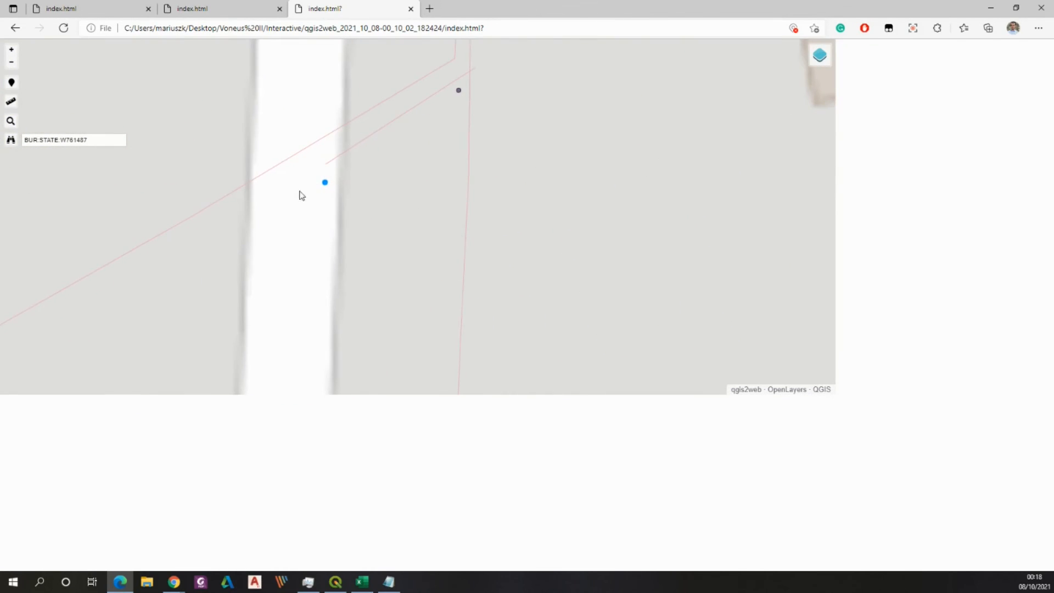
Replace the layer search text with CAB, choose CAB:SHELL:W755650 and inspect the highlighted point and its surroundings
{"action": "left_click_drag", "start_coordinate": [373, 209], "coordinate": [461, 316]}
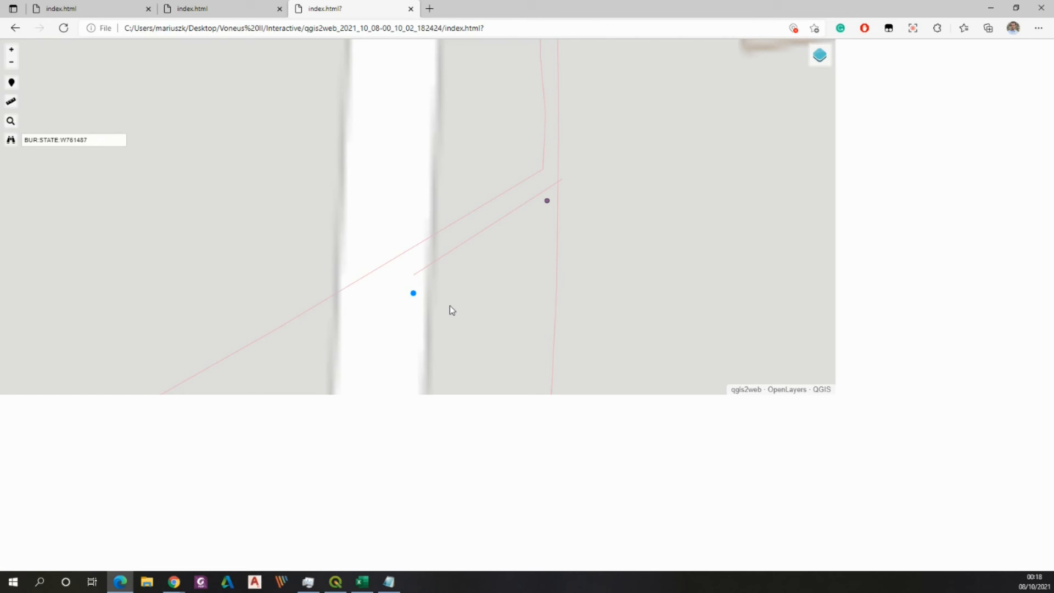
{"action": "scroll", "coordinate": [434, 238], "scroll_direction": "down", "scroll_amount": 1}
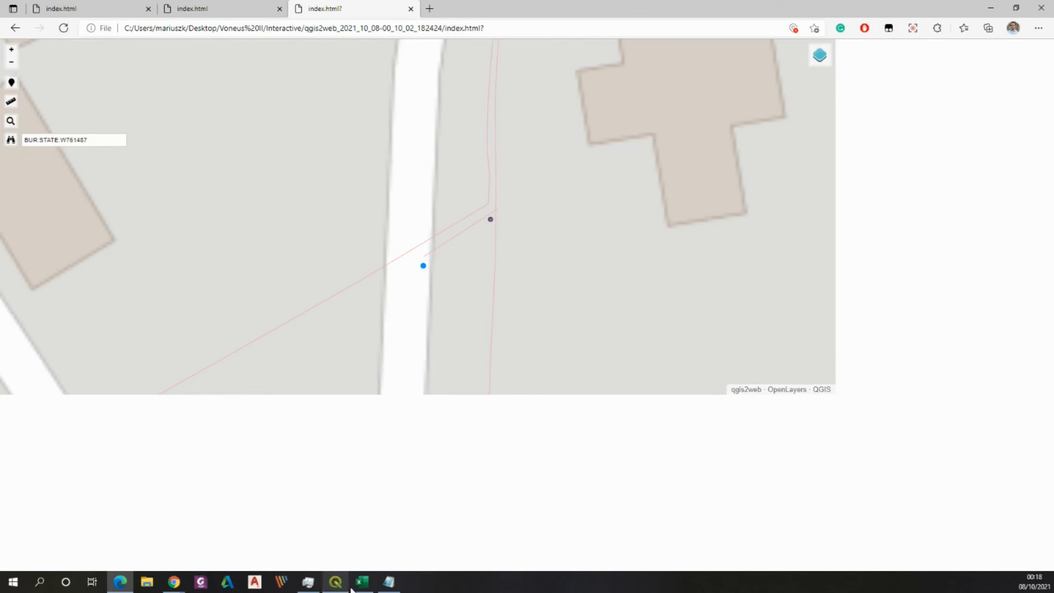
{"action": "scroll", "coordinate": [446, 181], "scroll_direction": "down", "scroll_amount": 1}
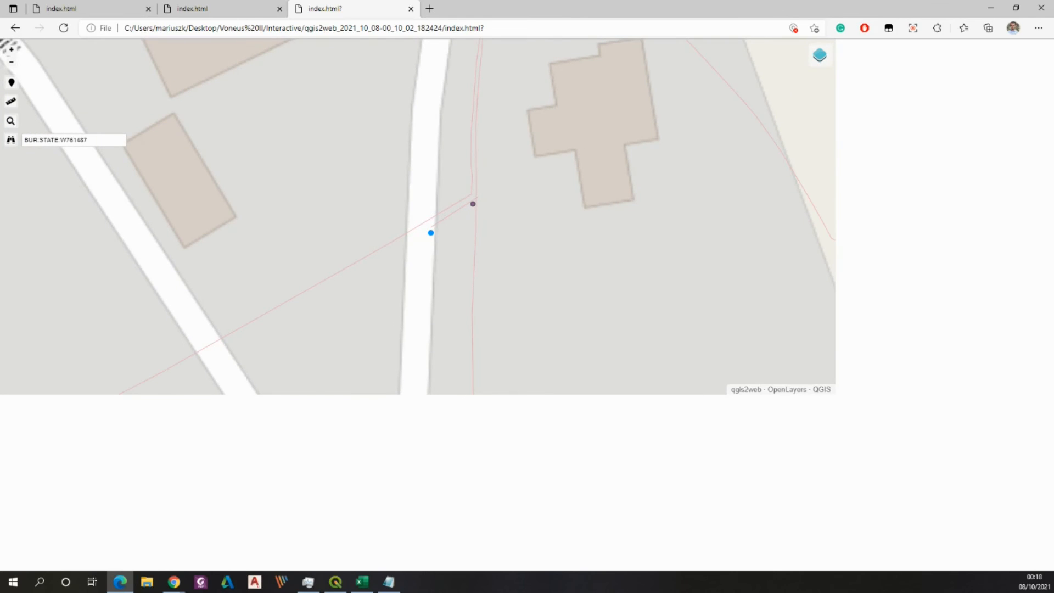
{"action": "triple_click", "coordinate": [104, 140]}
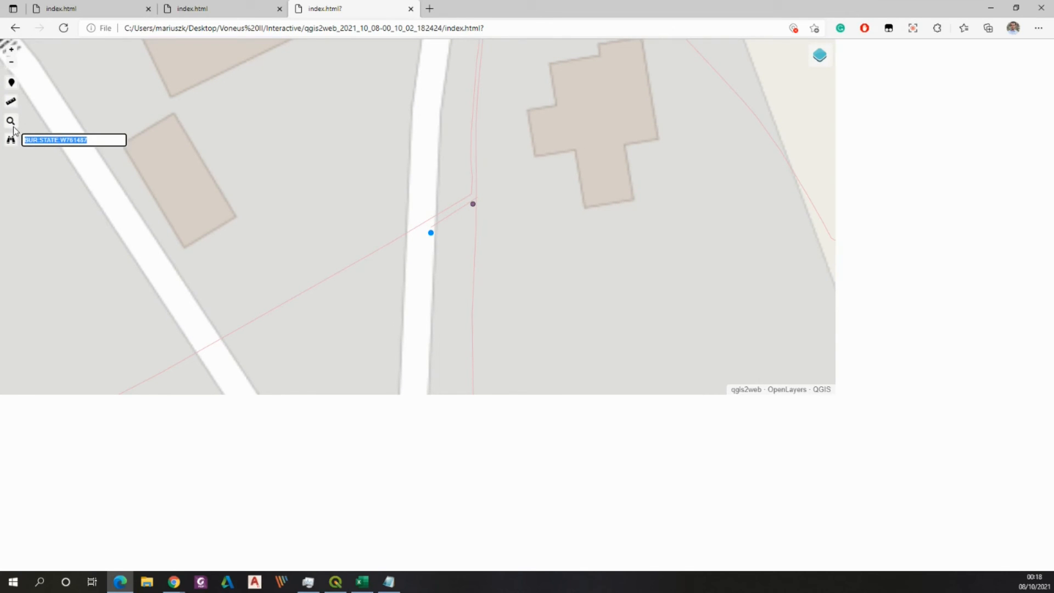
{"action": "type", "text": "CAB"}
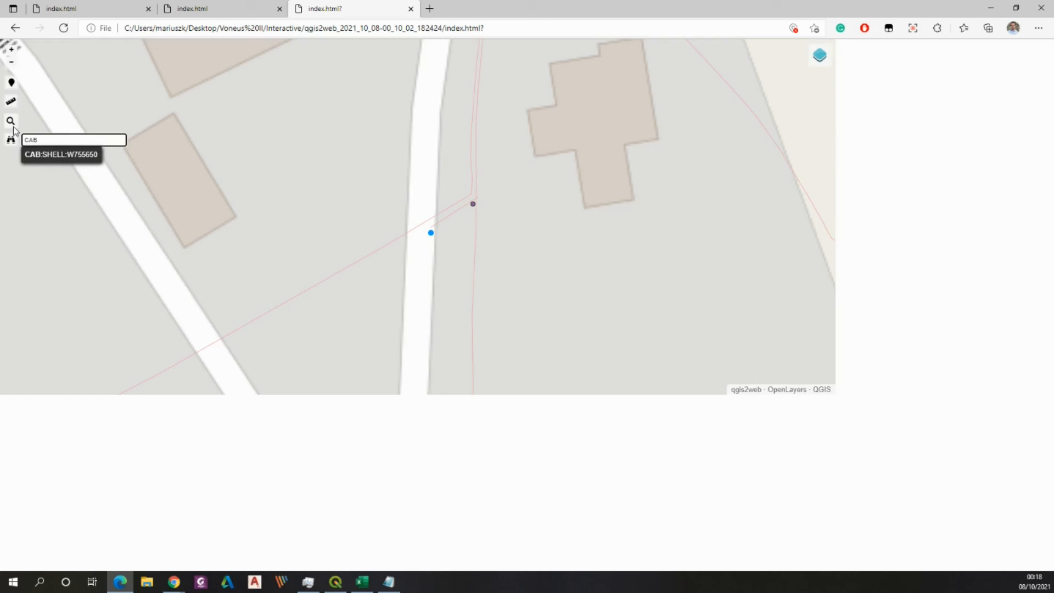
{"action": "left_click", "coordinate": [70, 155]}
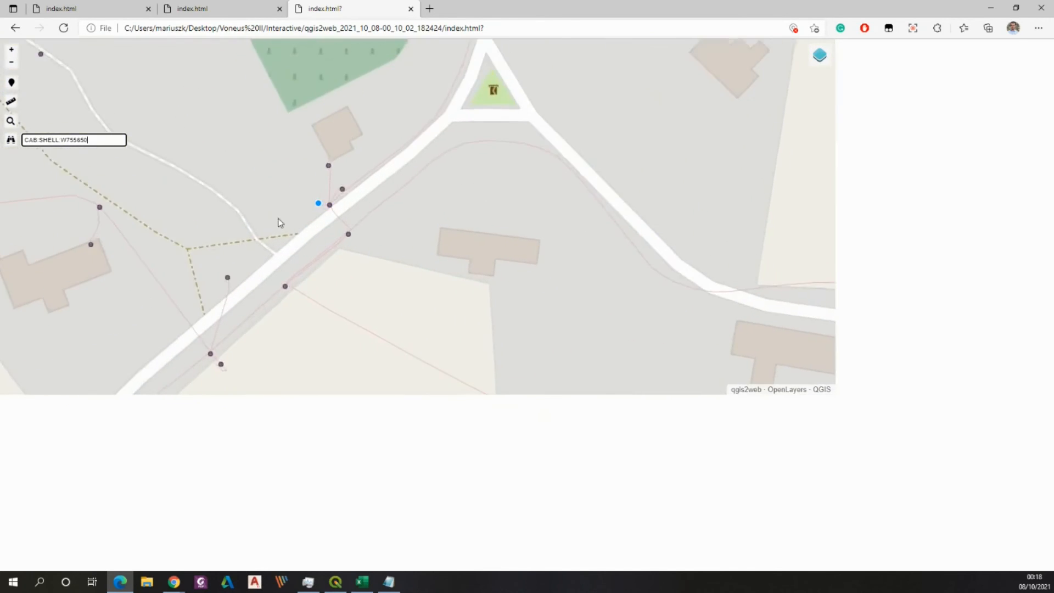
{"action": "scroll", "coordinate": [316, 220], "scroll_direction": "up", "scroll_amount": 1}
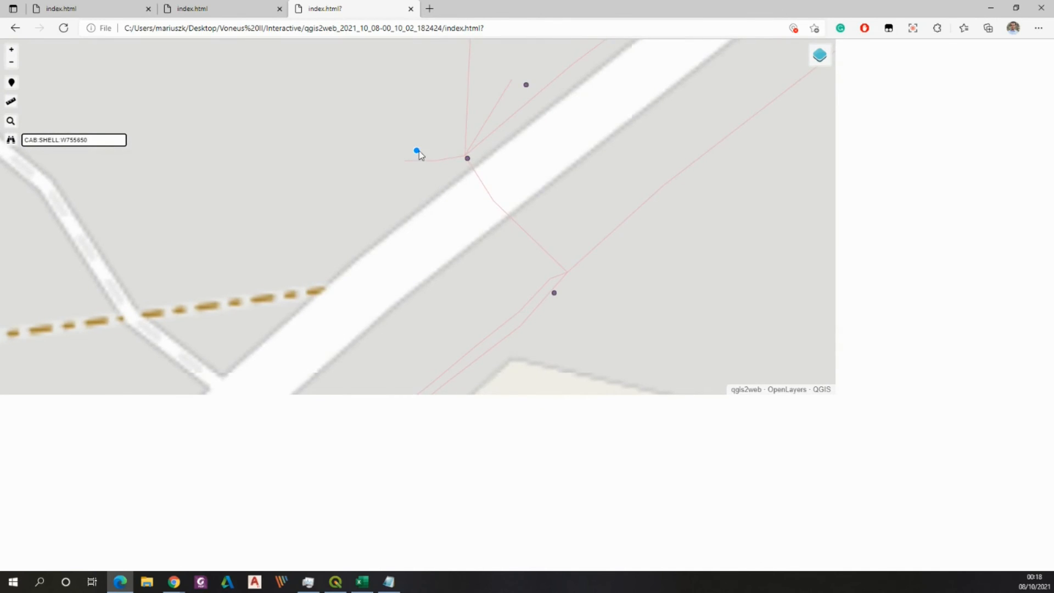
{"action": "scroll", "coordinate": [419, 154], "scroll_direction": "up", "scroll_amount": 1}
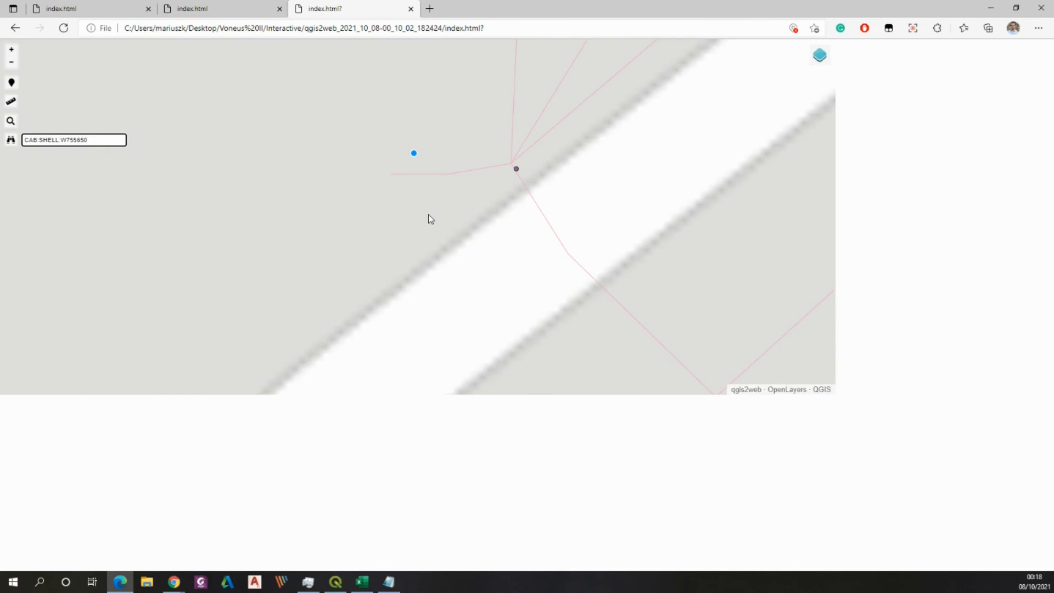
{"action": "scroll", "coordinate": [428, 216], "scroll_direction": "down", "scroll_amount": 2}
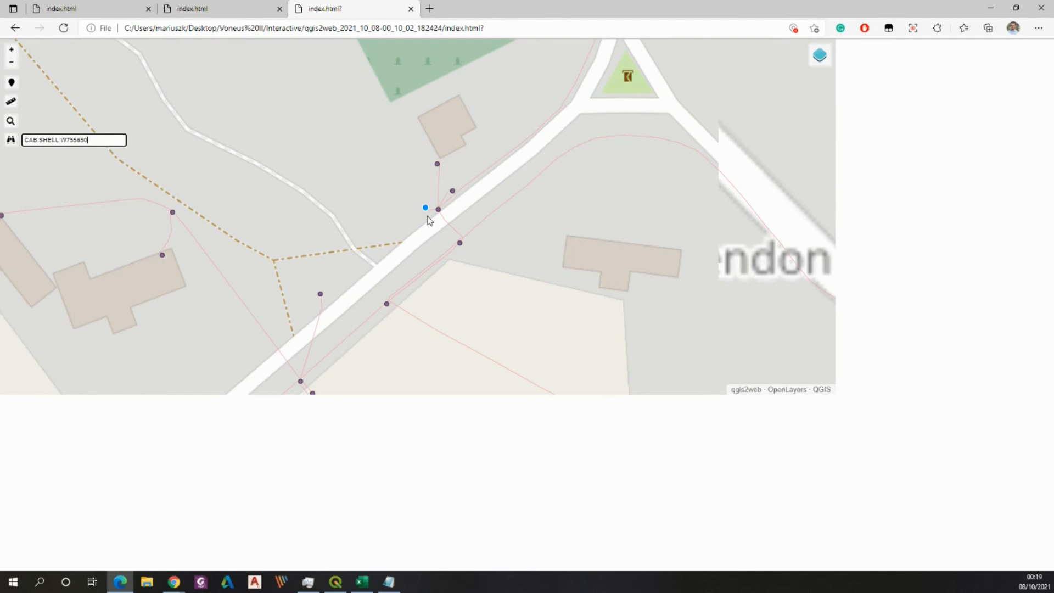
{"action": "scroll", "coordinate": [430, 220], "scroll_direction": "up", "scroll_amount": 2}
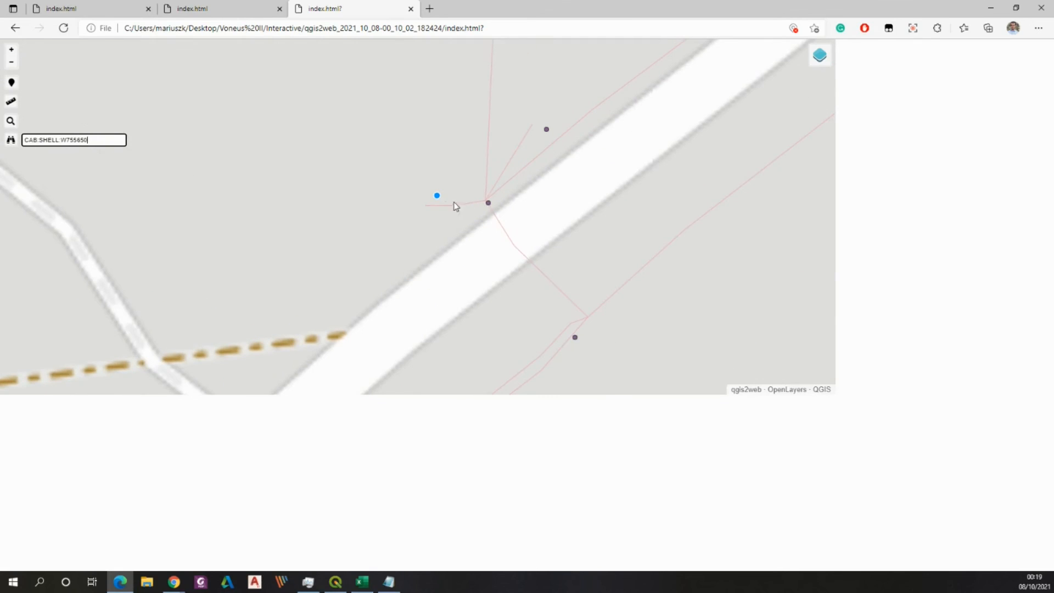
{"action": "mouse_move", "coordinate": [451, 205]}
{"action": "left_mouse_down"}
{"action": "mouse_move", "coordinate": [464, 209]}
{"action": "mouse_move", "coordinate": [445, 216]}
{"action": "left_mouse_up"}
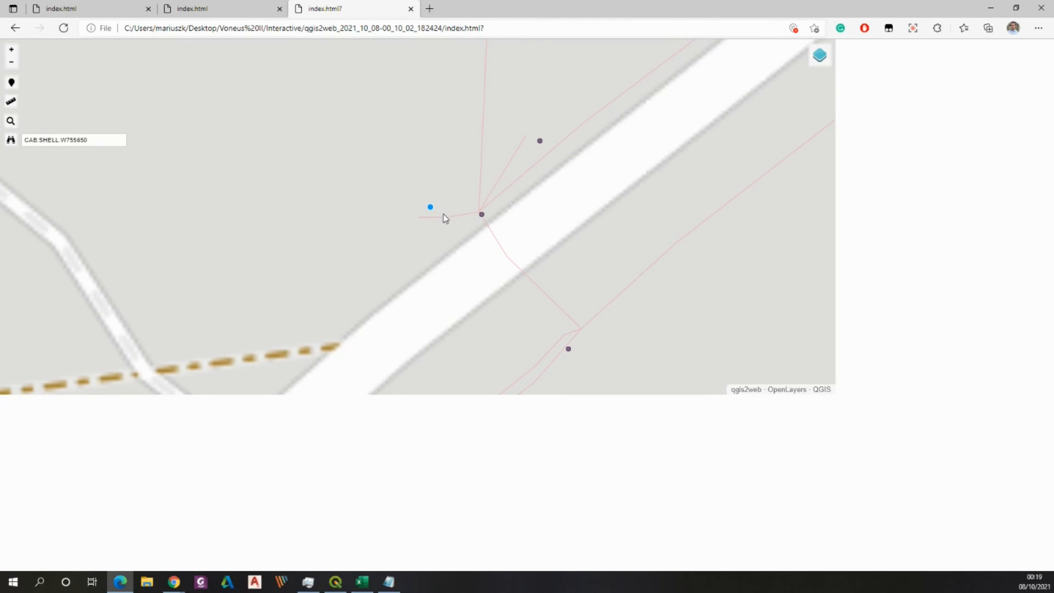
{"action": "scroll", "coordinate": [412, 242], "scroll_direction": "down", "scroll_amount": 1}
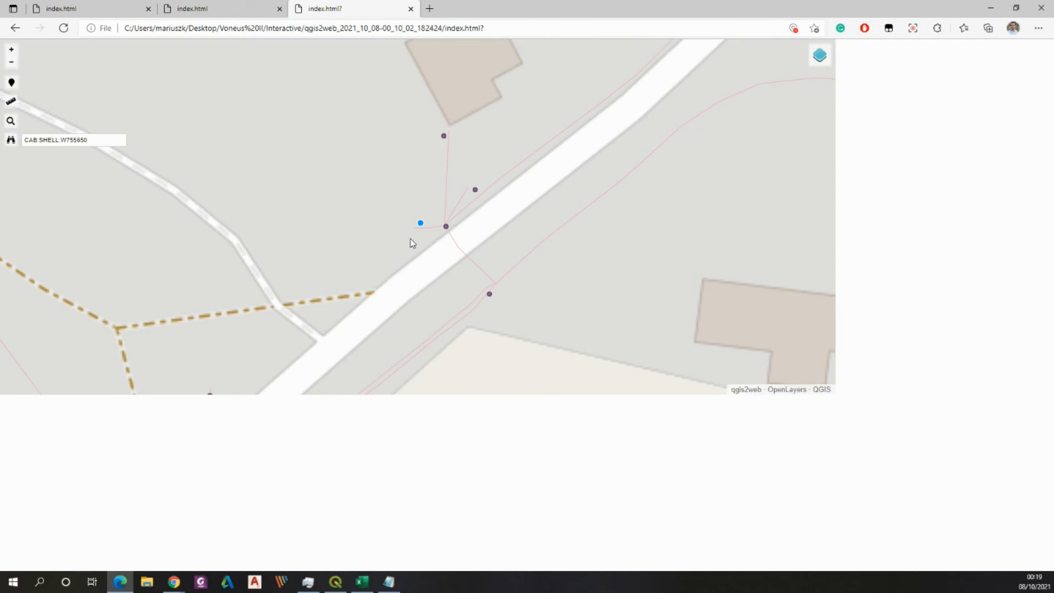
Switch to QGIS, open the attribute table of Search_layer and look through its SPAN_NAME values
{"action": "left_click", "coordinate": [336, 583]}
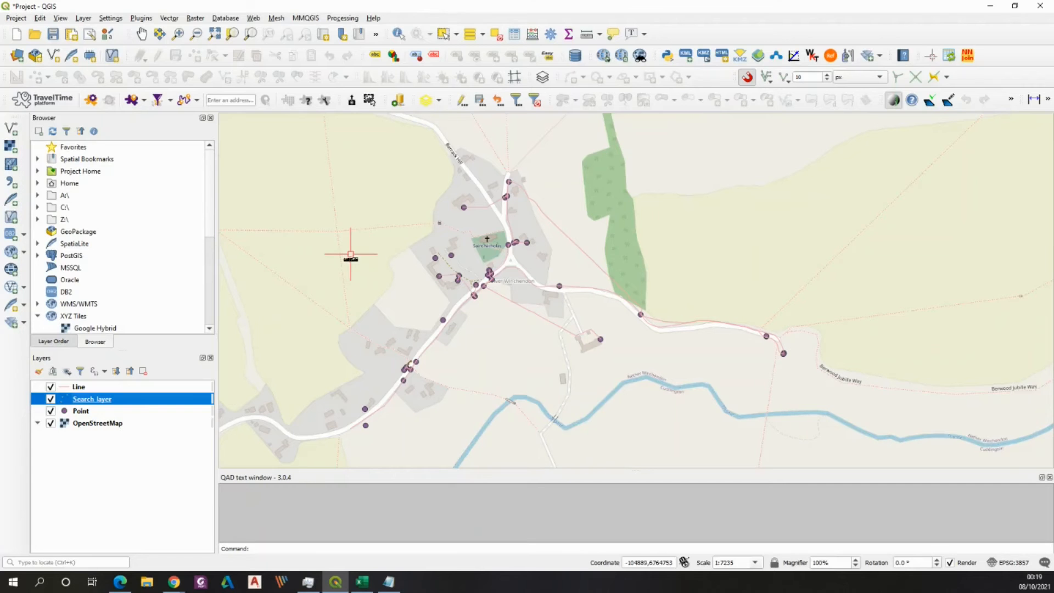
{"action": "right_click", "coordinate": [94, 400]}
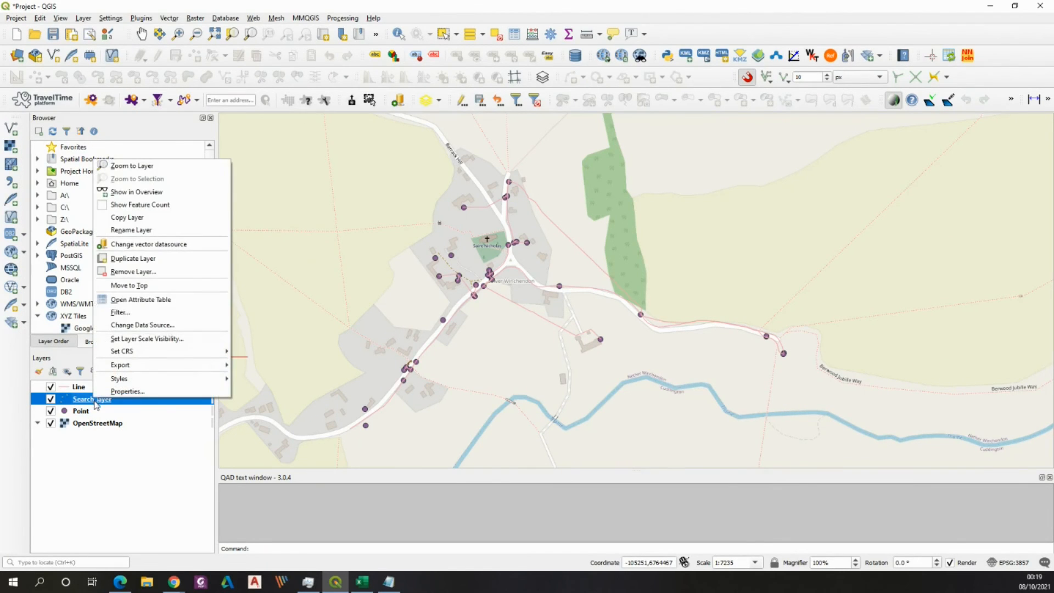
{"action": "left_click", "coordinate": [134, 301]}
{"action": "scroll", "coordinate": [433, 200], "scroll_direction": "down", "scroll_amount": 6}
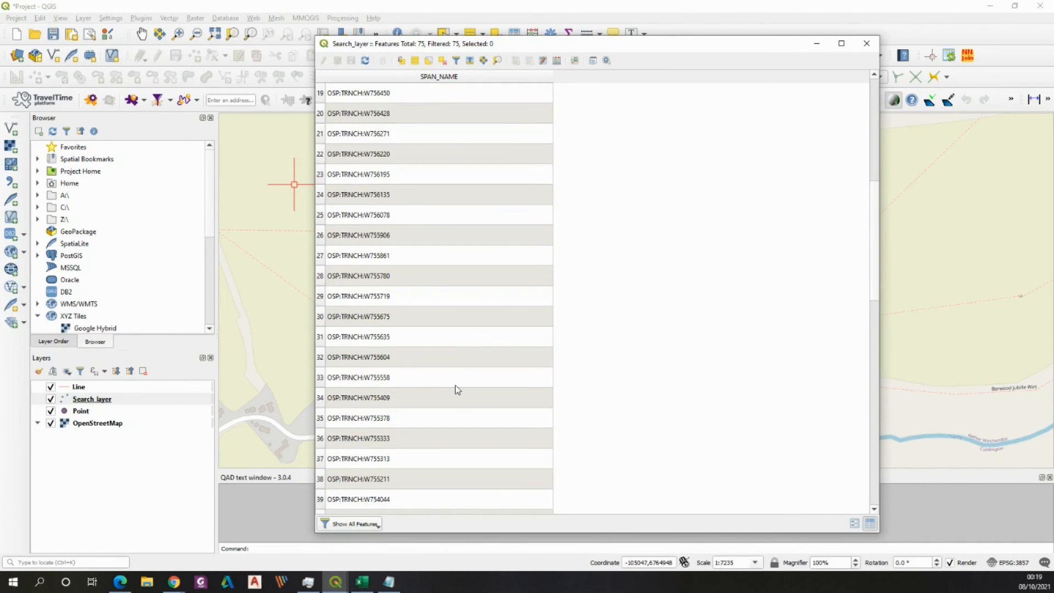
{"action": "scroll", "coordinate": [455, 388], "scroll_direction": "down", "scroll_amount": 7}
{"action": "key", "text": "ctrl+Home"}
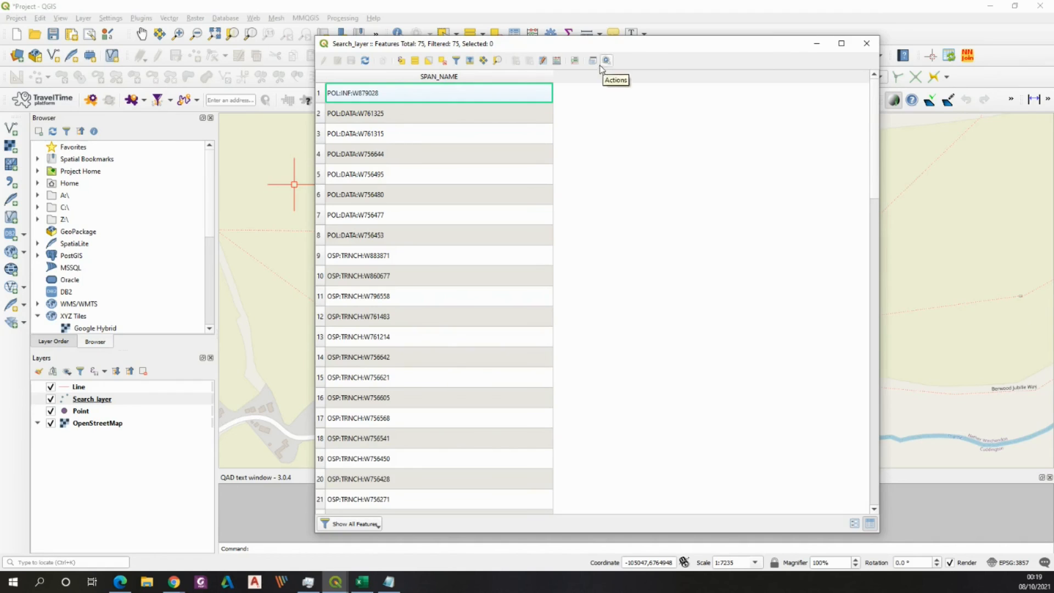
Move the attribute table aside to uncover the map, review the range of span names and minimise the table
{"action": "left_click_drag", "start_coordinate": [600, 44], "coordinate": [747, 21]}
{"action": "scroll", "coordinate": [562, 327], "scroll_direction": "down", "scroll_amount": 7}
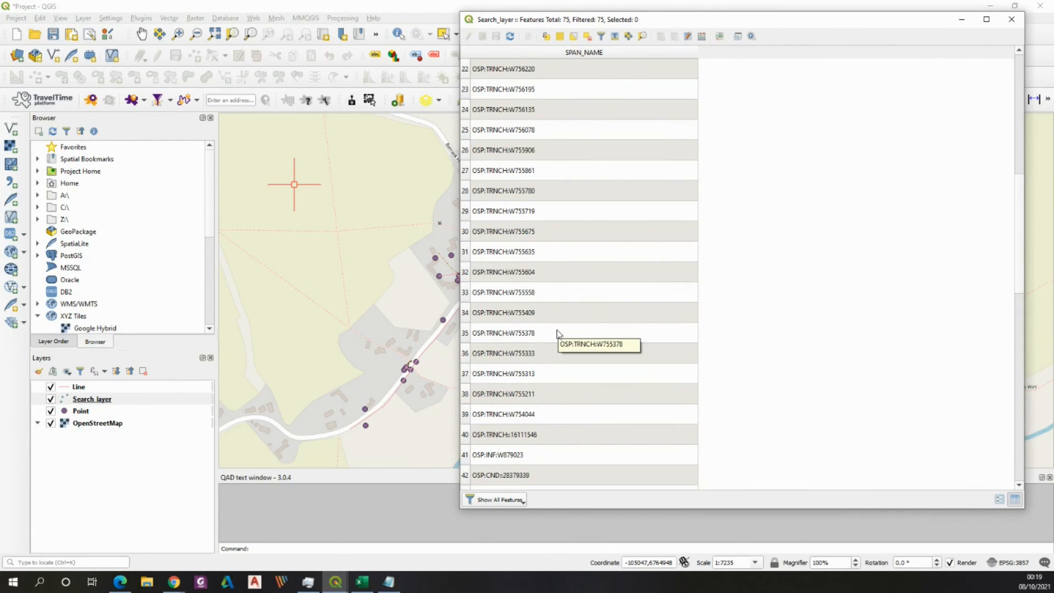
{"action": "scroll", "coordinate": [557, 332], "scroll_direction": "up", "scroll_amount": 7}
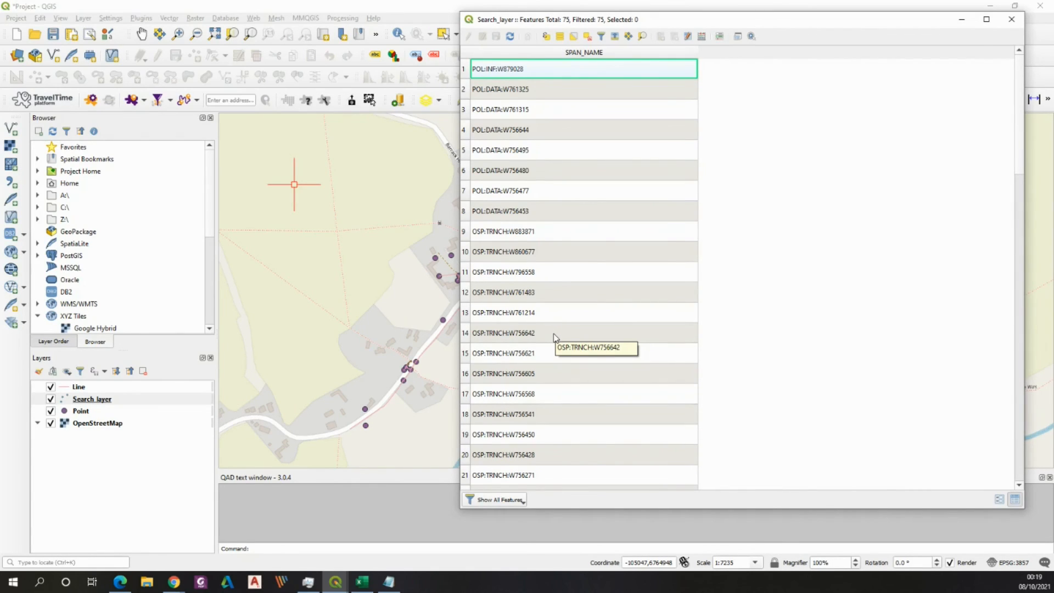
{"action": "scroll", "coordinate": [553, 330], "scroll_direction": "down", "scroll_amount": 3}
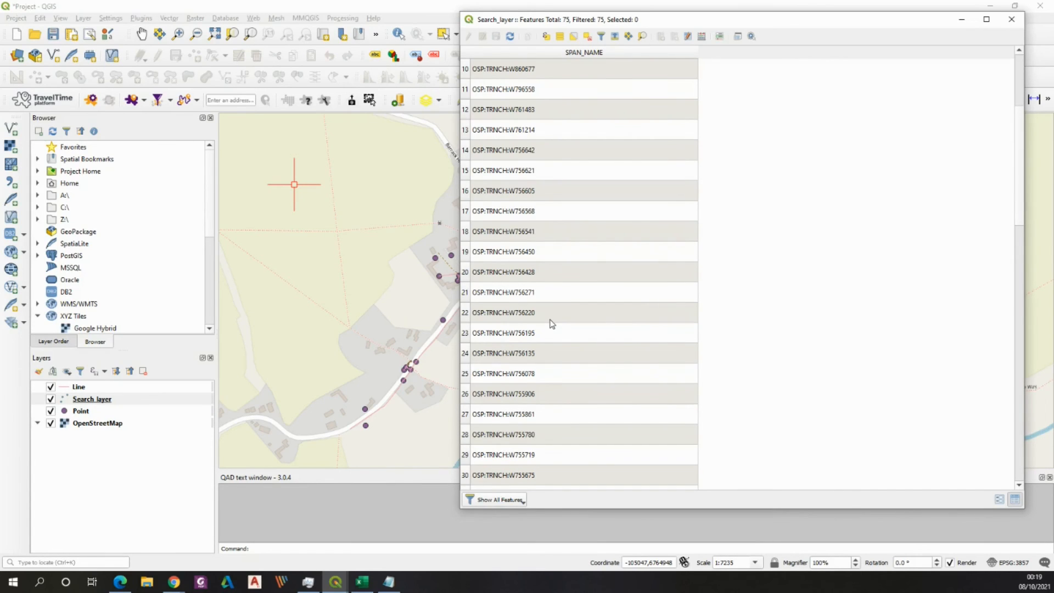
{"action": "scroll", "coordinate": [552, 324], "scroll_direction": "down", "scroll_amount": 3}
{"action": "scroll", "coordinate": [548, 340], "scroll_direction": "up", "scroll_amount": 6}
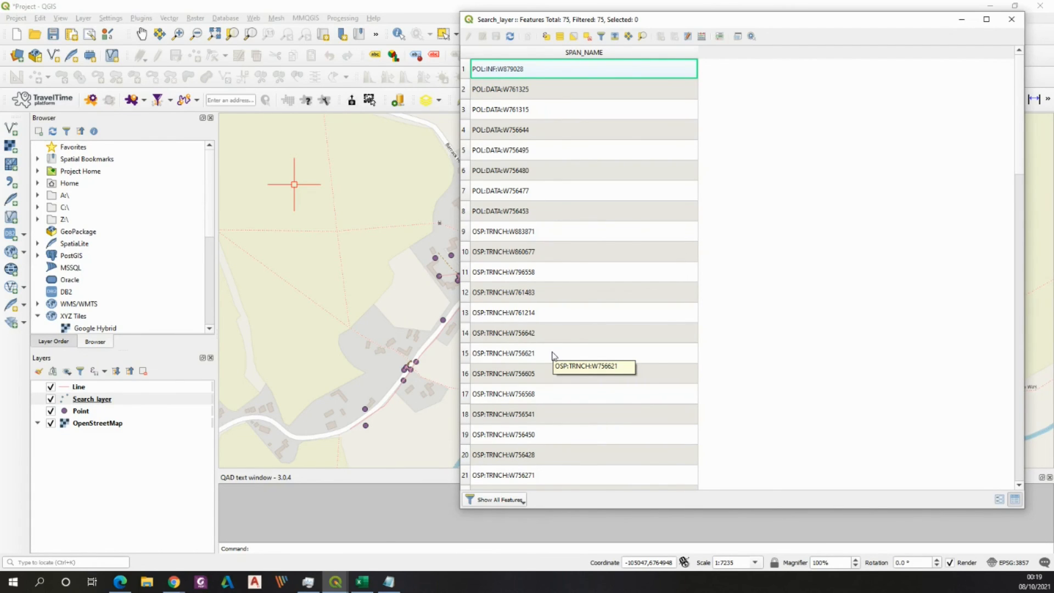
{"action": "left_click", "coordinate": [960, 21]}
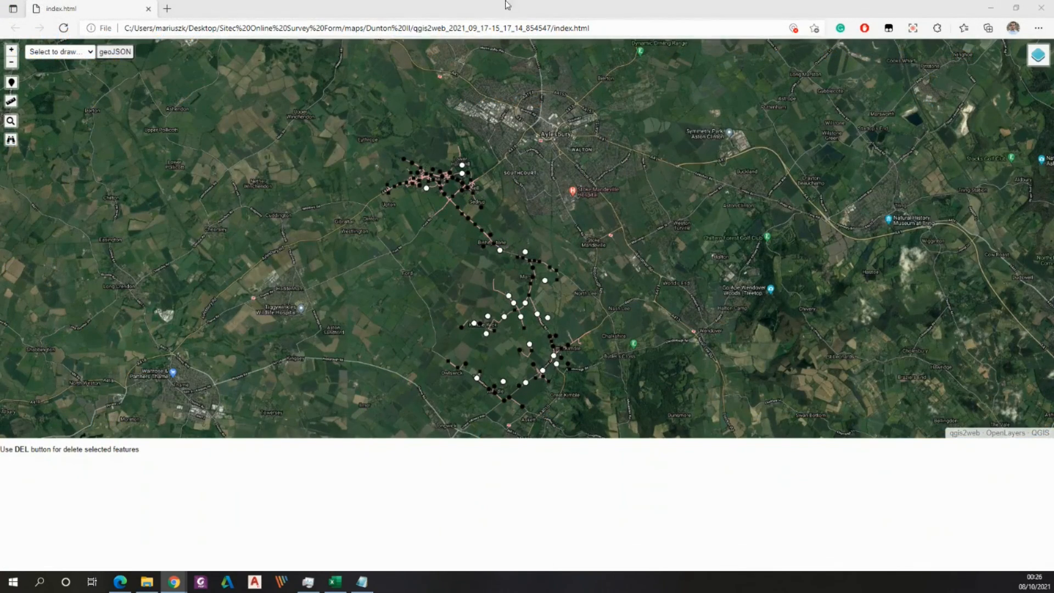
In the Dunton II web map in the browser, search the layer for JUF:, choose JC:JUF::23655549 and zoom in on the highlighted point
{"action": "scroll", "coordinate": [401, 205], "scroll_direction": "up", "scroll_amount": 1}
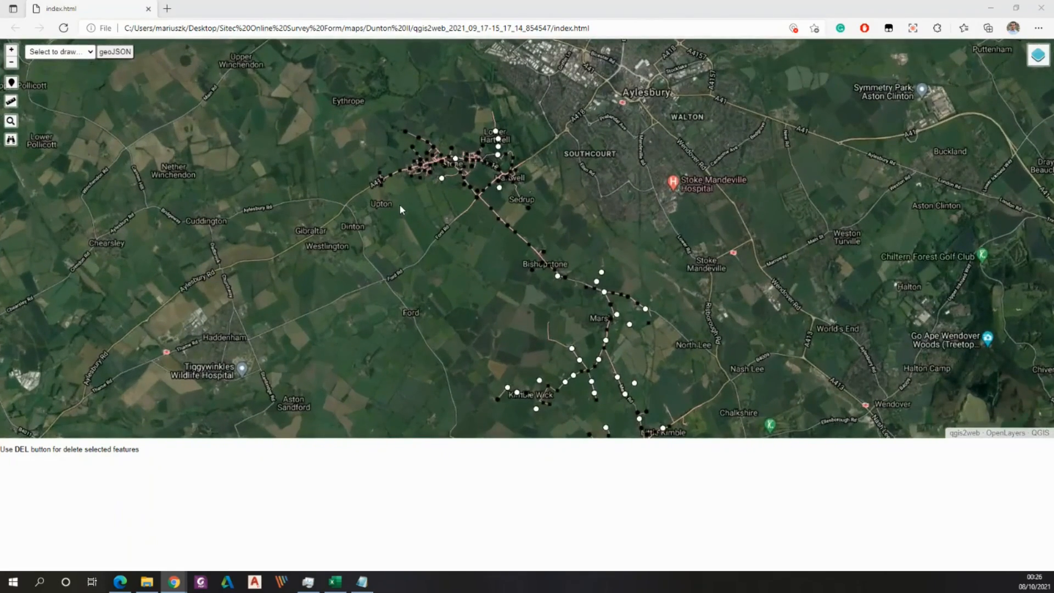
{"action": "left_click_drag", "start_coordinate": [403, 248], "coordinate": [428, 183]}
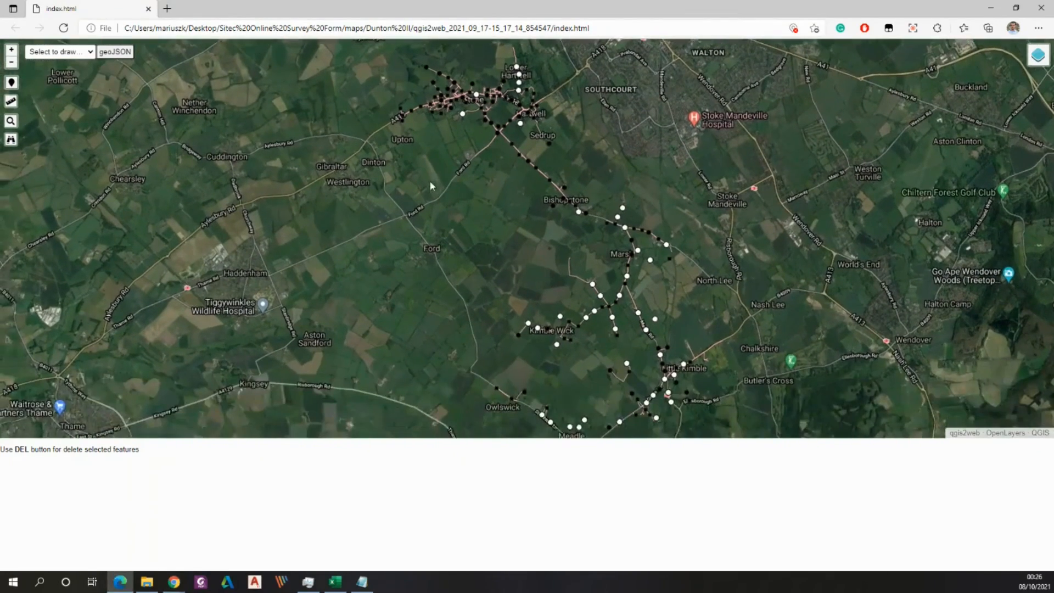
{"action": "left_click_drag", "start_coordinate": [429, 265], "coordinate": [474, 278]}
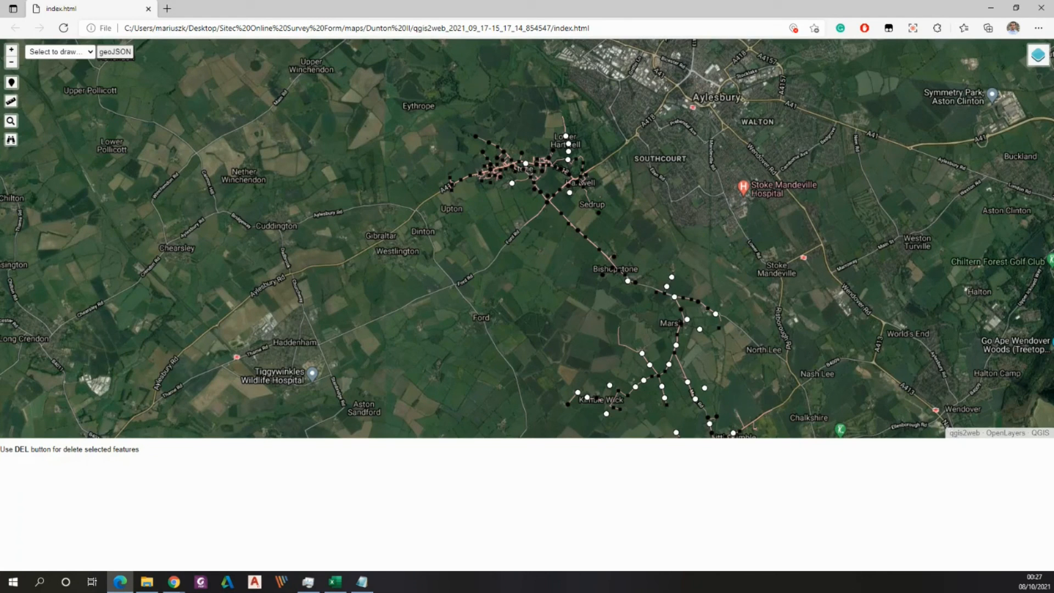
{"action": "left_click", "coordinate": [11, 141]}
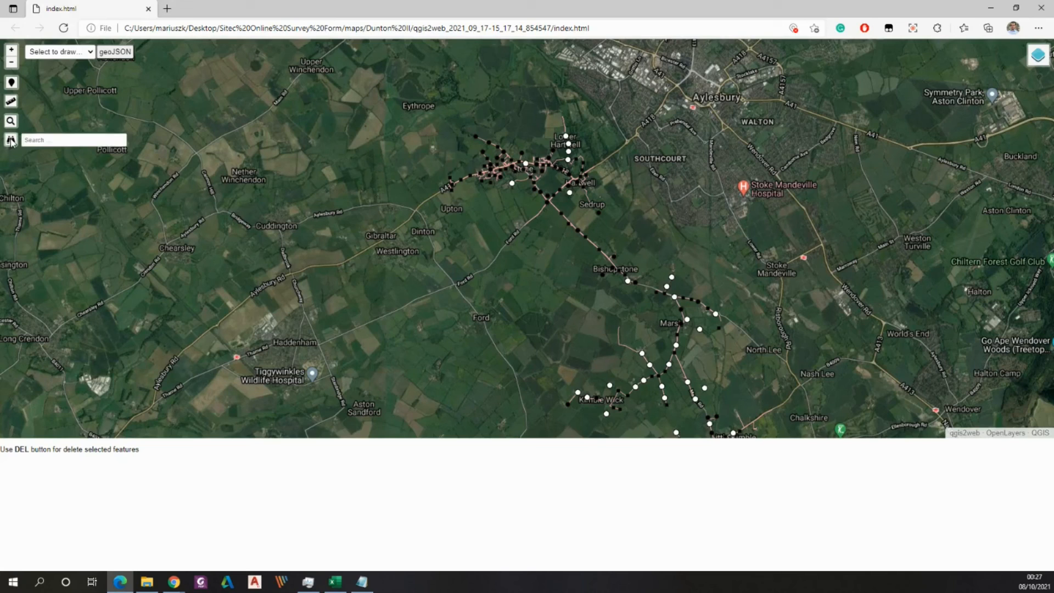
{"action": "left_click", "coordinate": [47, 142]}
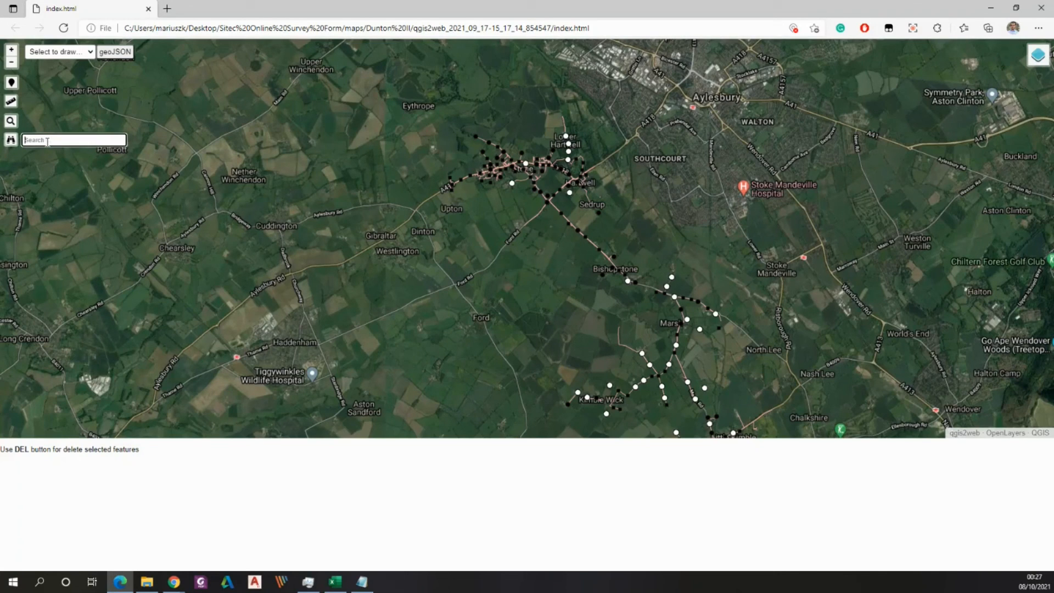
{"action": "type", "text": "JUF:"}
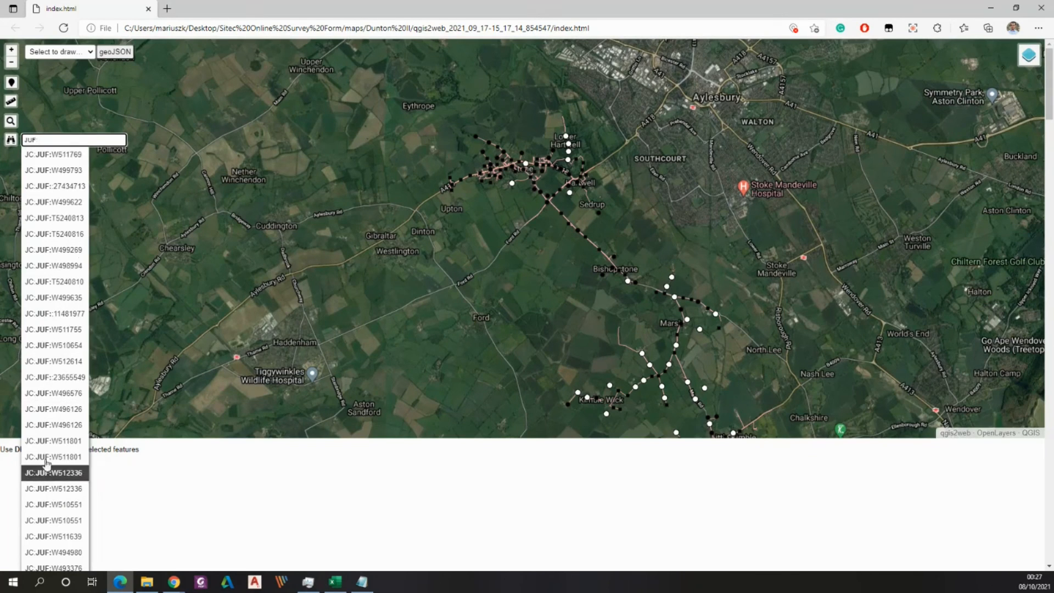
{"action": "left_click", "coordinate": [45, 377]}
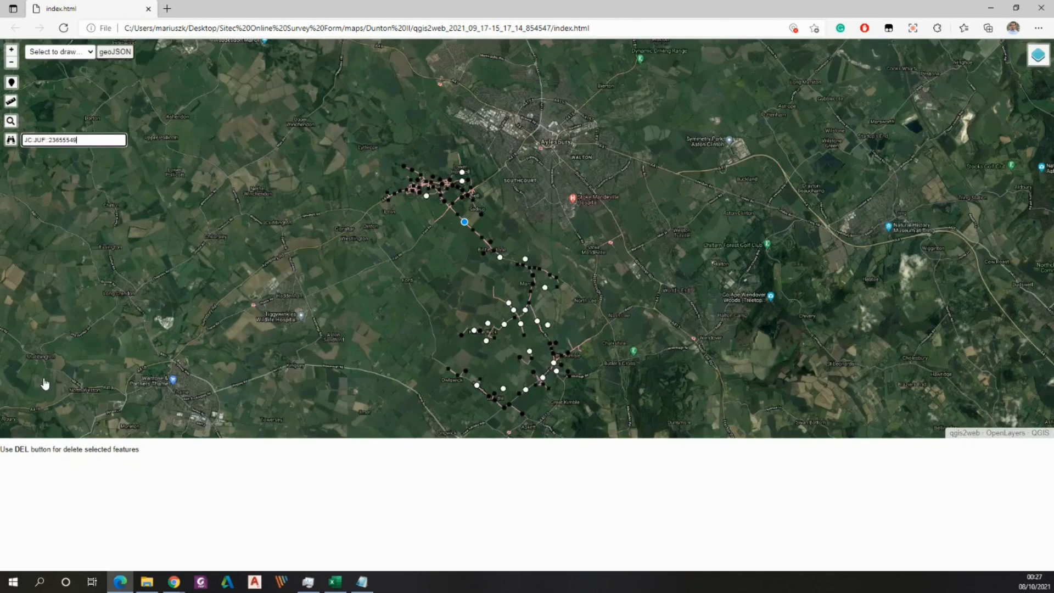
{"action": "scroll", "coordinate": [472, 216], "scroll_direction": "up", "scroll_amount": 4}
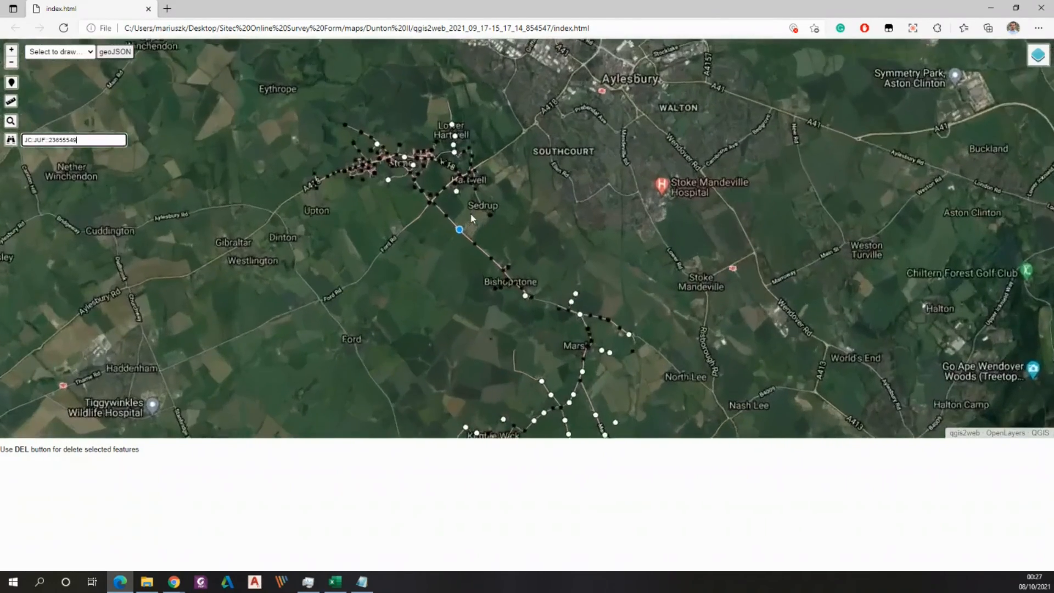
{"action": "scroll", "coordinate": [448, 228], "scroll_direction": "up", "scroll_amount": 4}
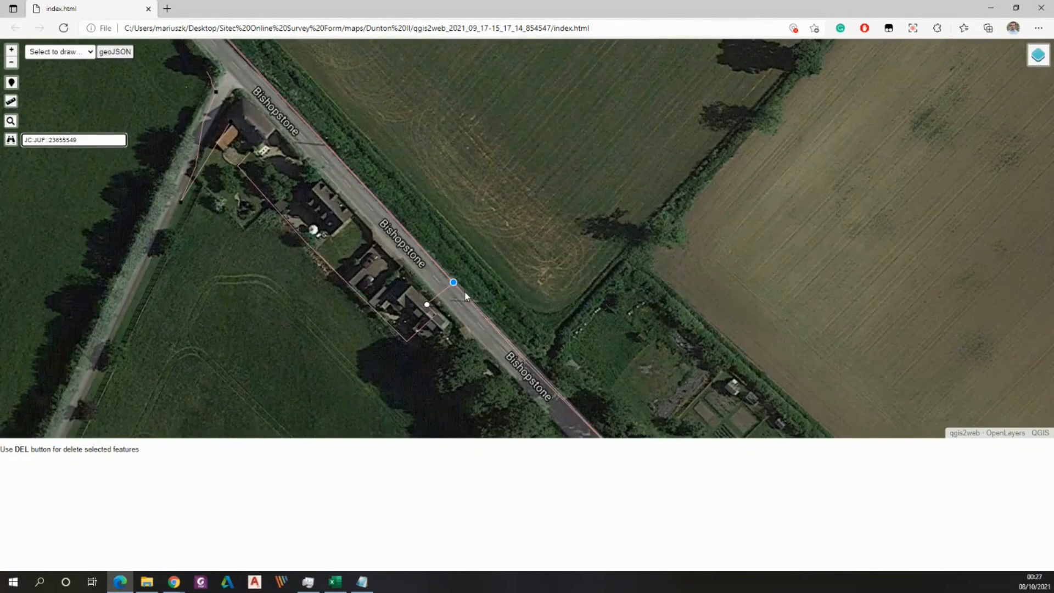
Replace the layer search text with TRC, locate OSP:TRNCH::27186967 and zoom in on its highlighted point
{"action": "left_click_drag", "start_coordinate": [97, 139], "coordinate": [3, 138]}
{"action": "type", "text": "TRC"}
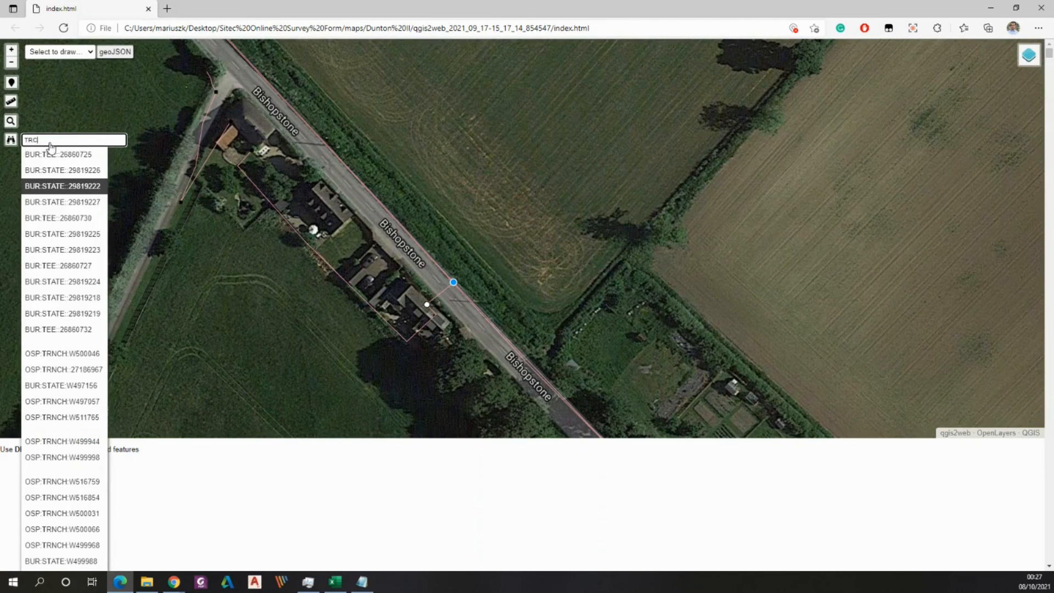
{"action": "left_click", "coordinate": [52, 188]}
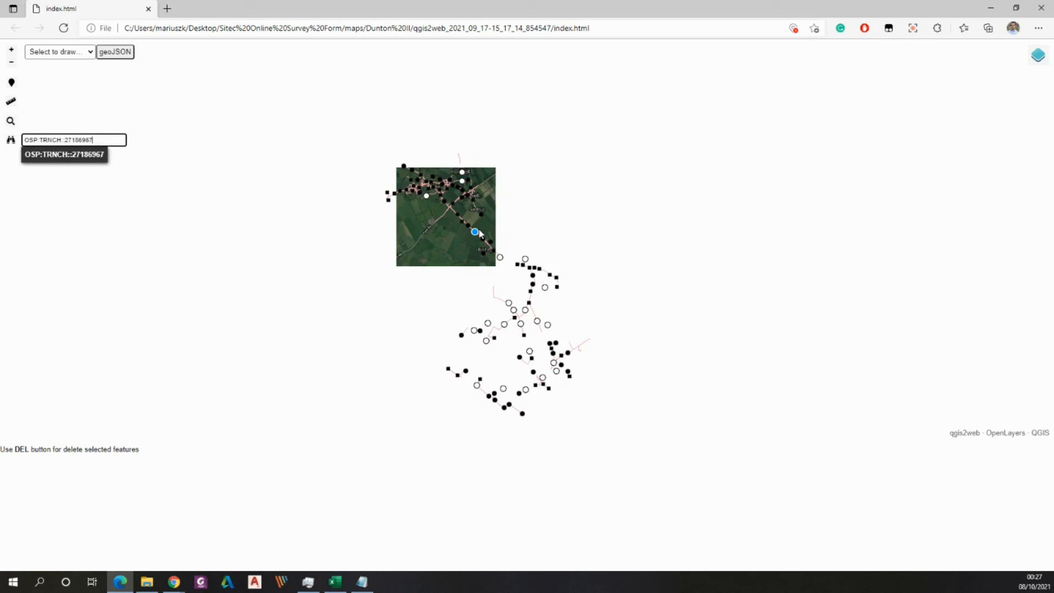
{"action": "scroll", "coordinate": [479, 235], "scroll_direction": "up", "scroll_amount": 1}
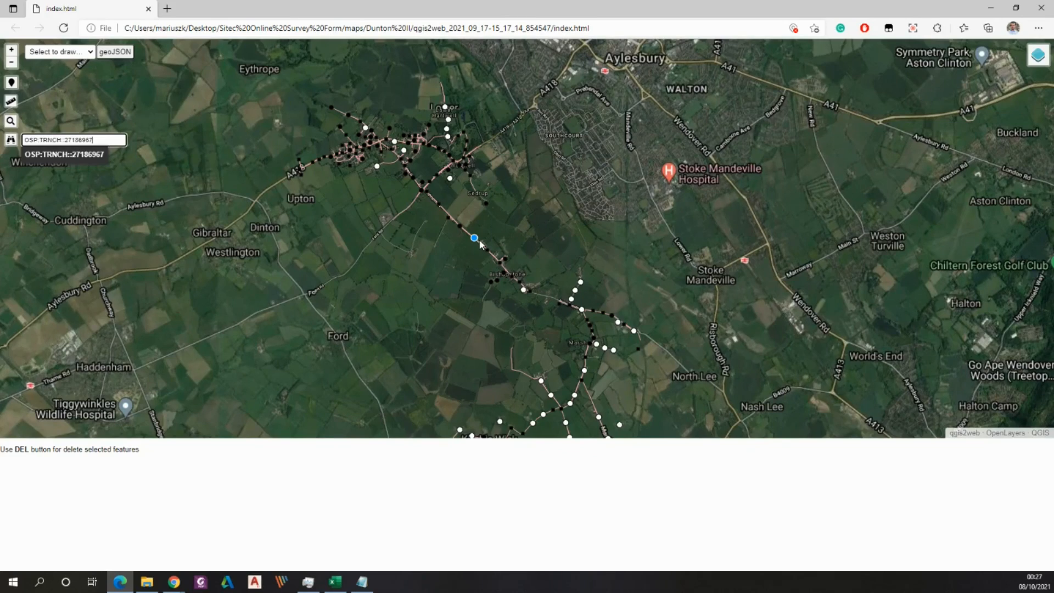
{"action": "scroll", "coordinate": [480, 244], "scroll_direction": "up", "scroll_amount": 3}
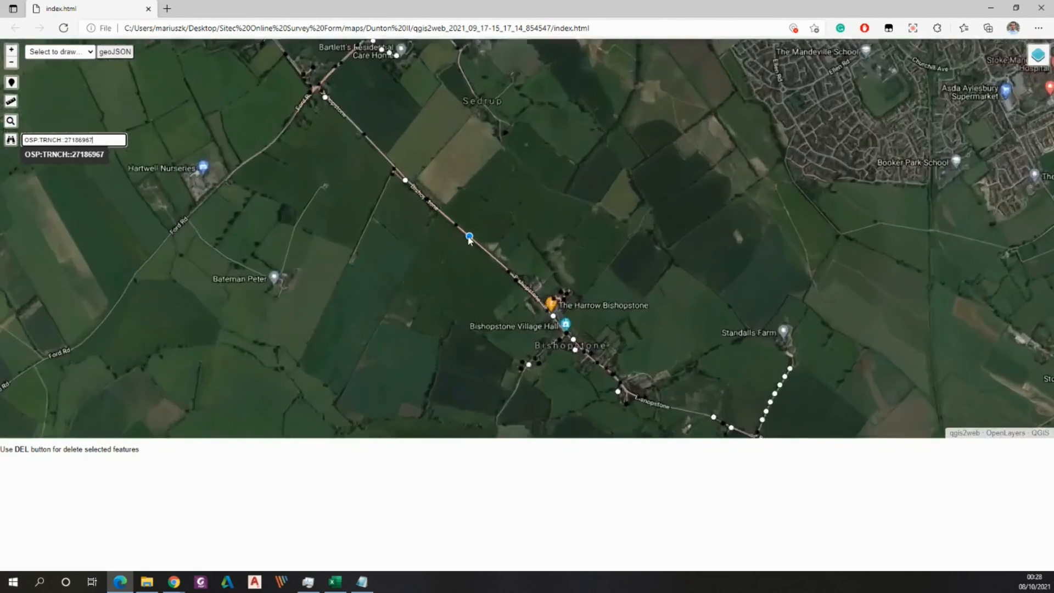
{"action": "scroll", "coordinate": [476, 240], "scroll_direction": "up", "scroll_amount": 1}
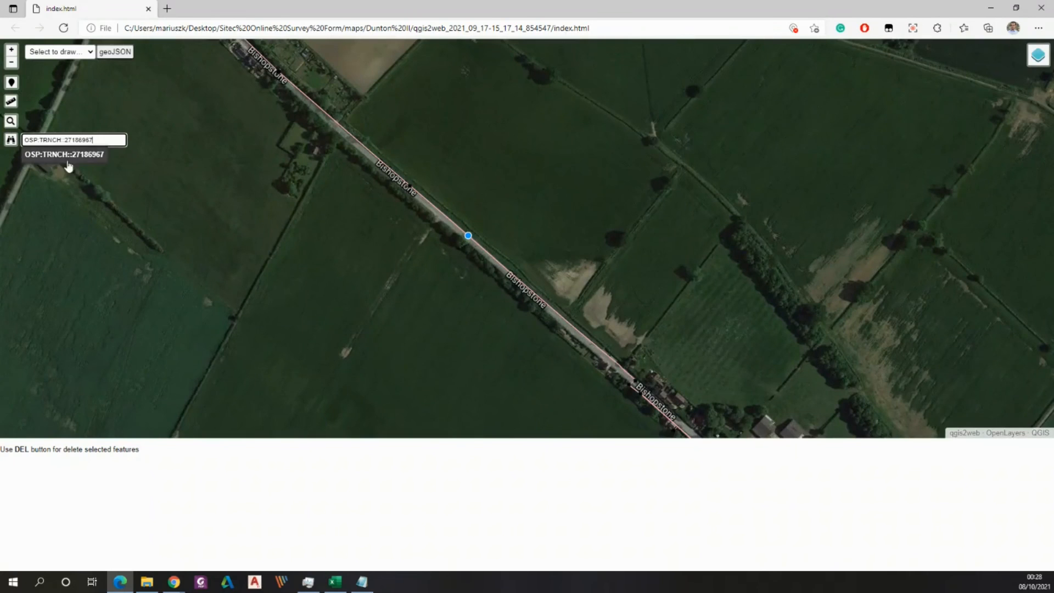
Search the layer for TRNCH, choose OSP:TRNCH:W499410 and inspect its highlighted point in Bishopstone close up and within the wider network
{"action": "scroll", "coordinate": [469, 240], "scroll_direction": "down", "scroll_amount": 1}
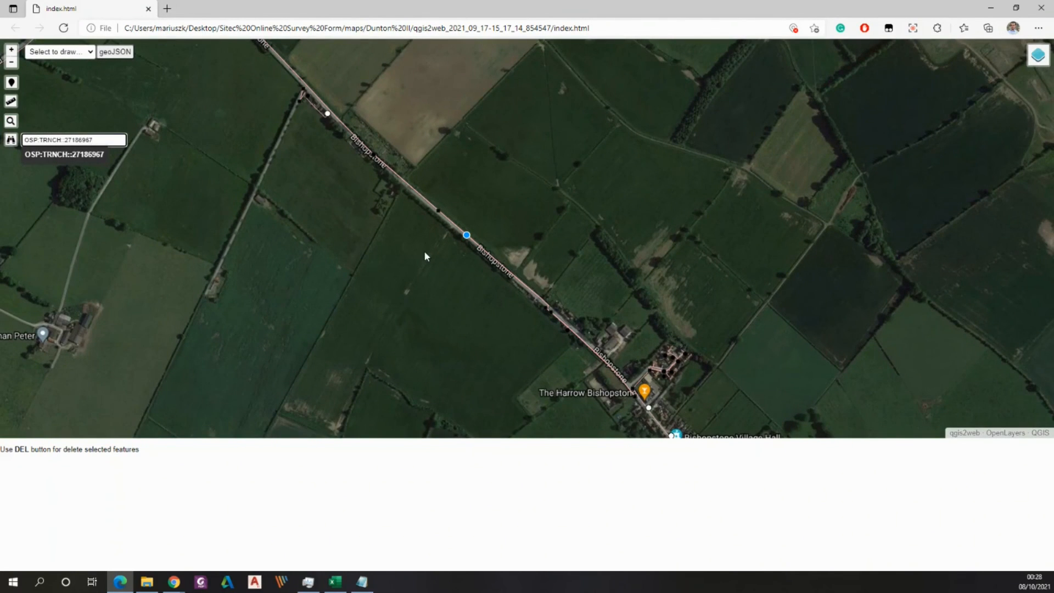
{"action": "scroll", "coordinate": [422, 228], "scroll_direction": "down", "scroll_amount": 2}
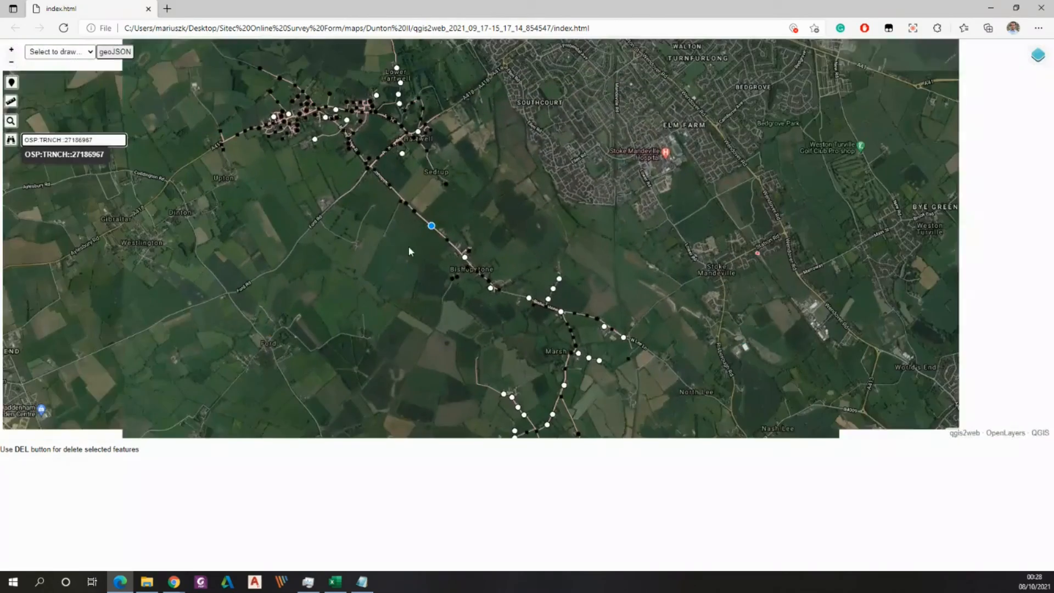
{"action": "scroll", "coordinate": [343, 120], "scroll_direction": "up", "scroll_amount": 1}
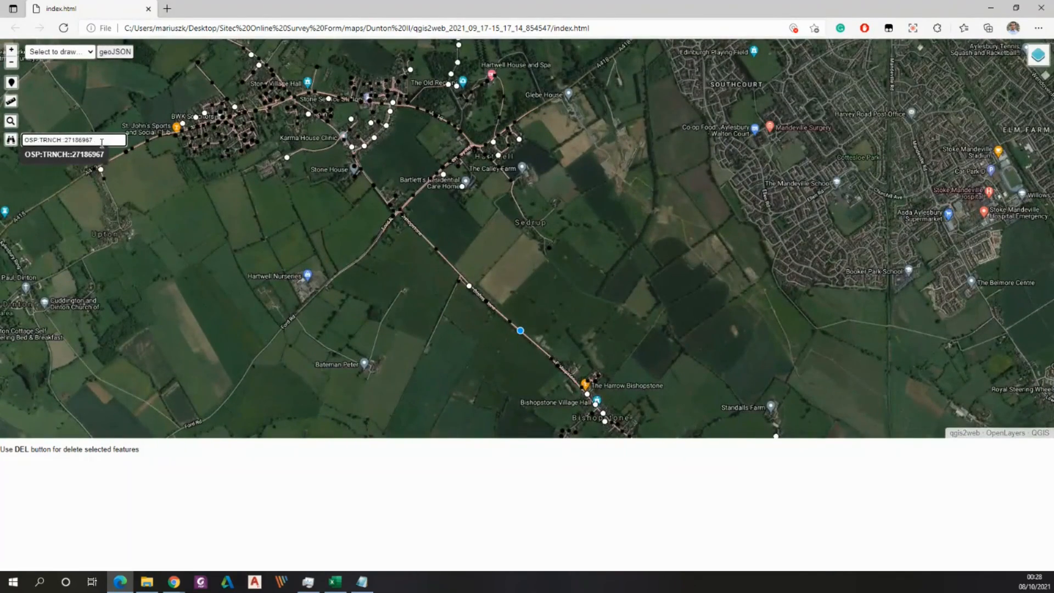
{"action": "left_click", "coordinate": [10, 139]}
{"action": "type", "text": "T"}
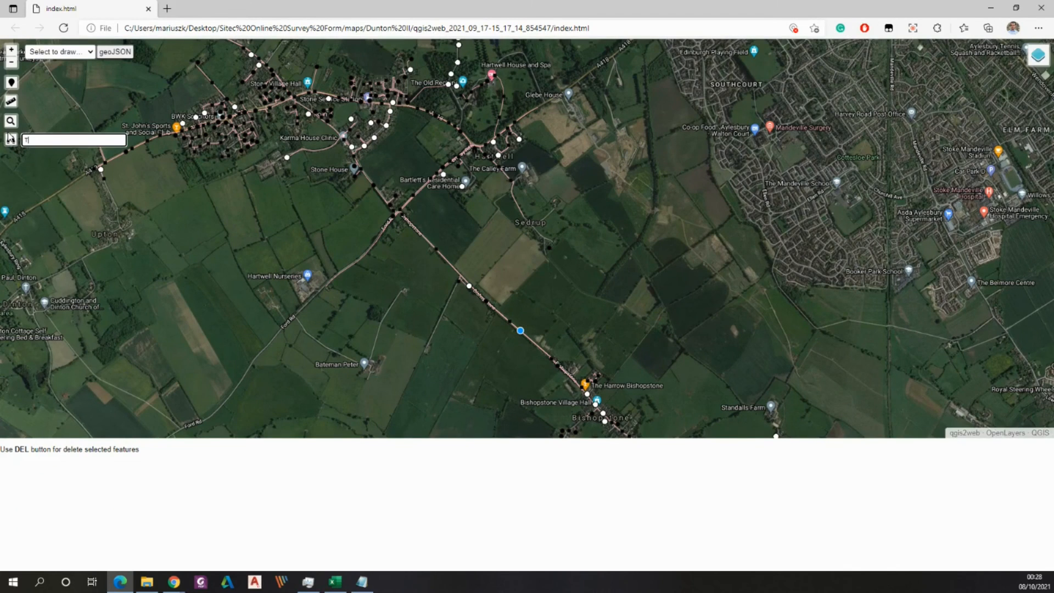
{"action": "type", "text": "RNCH"}
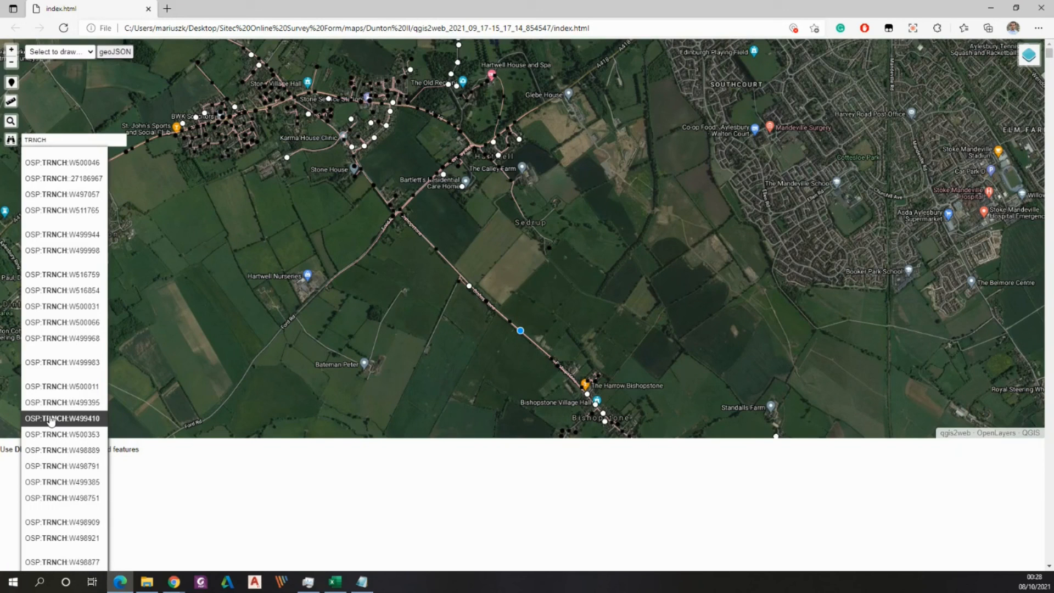
{"action": "left_click", "coordinate": [51, 421]}
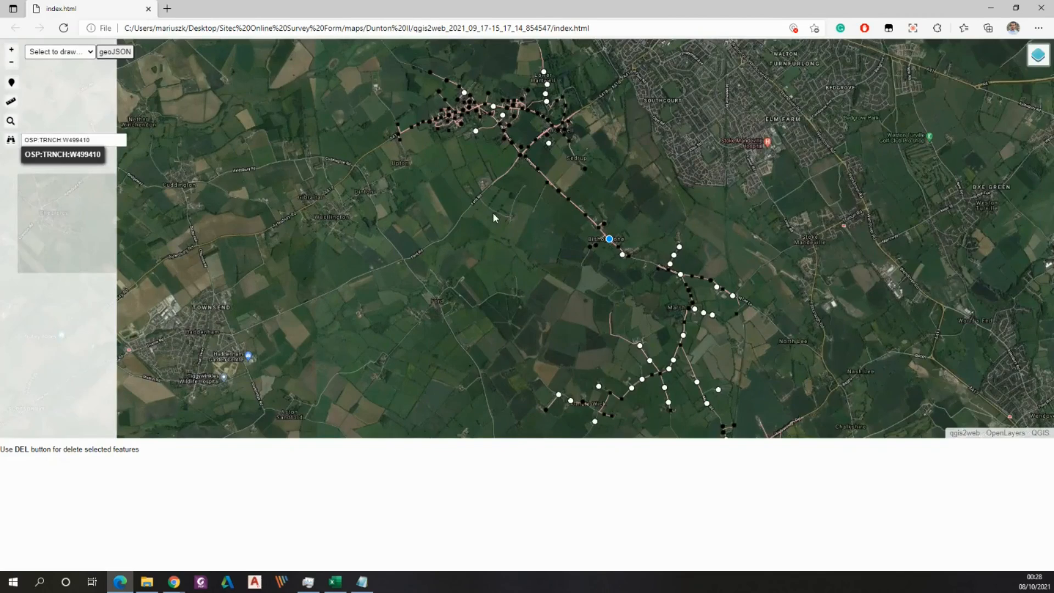
{"action": "scroll", "coordinate": [612, 246], "scroll_direction": "up", "scroll_amount": 5}
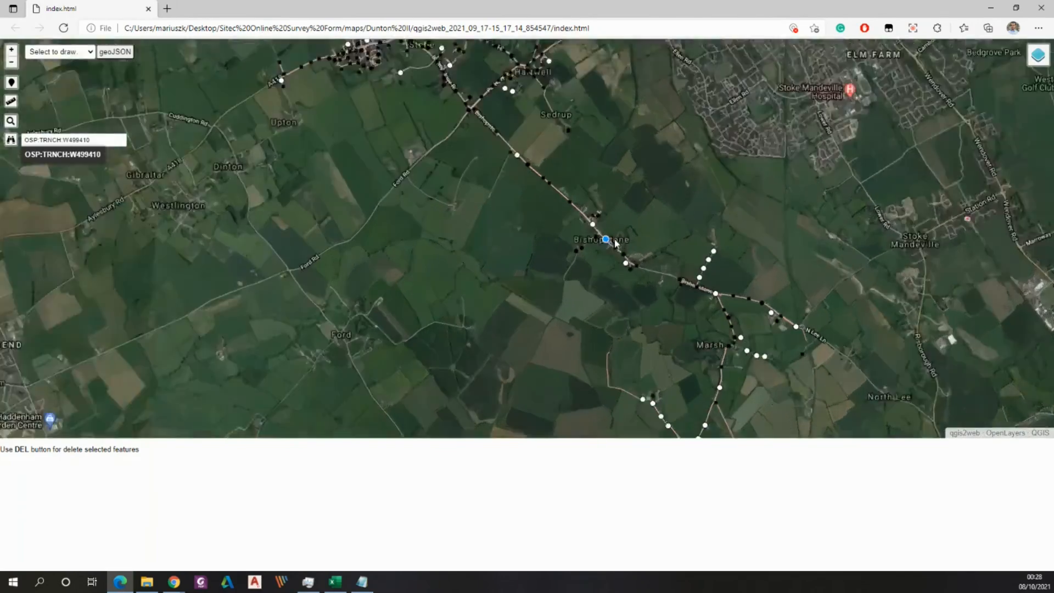
{"action": "scroll", "coordinate": [531, 232], "scroll_direction": "up", "scroll_amount": 5}
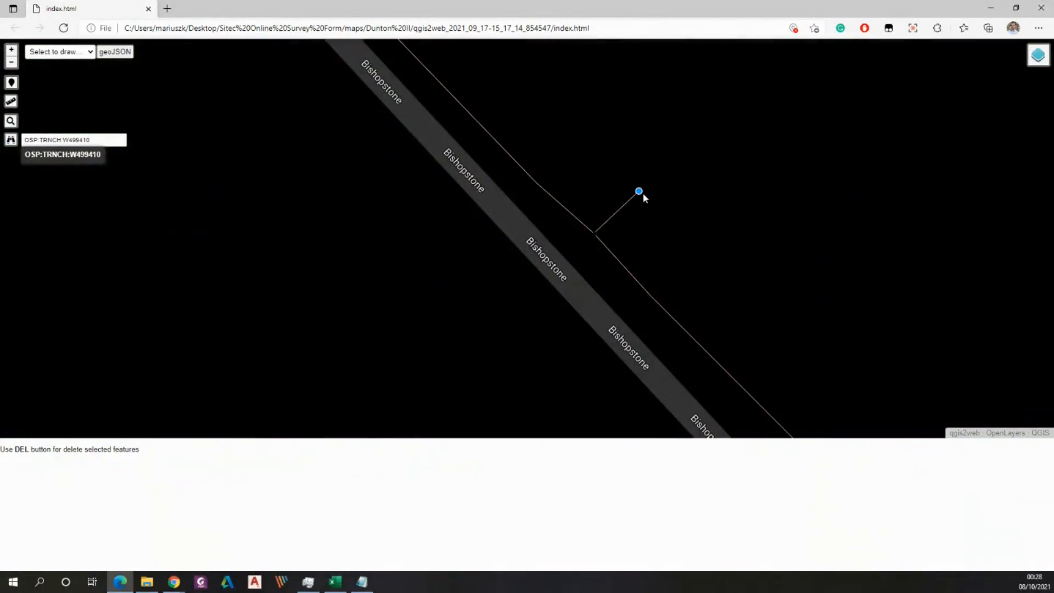
{"action": "scroll", "coordinate": [648, 218], "scroll_direction": "down", "scroll_amount": 6}
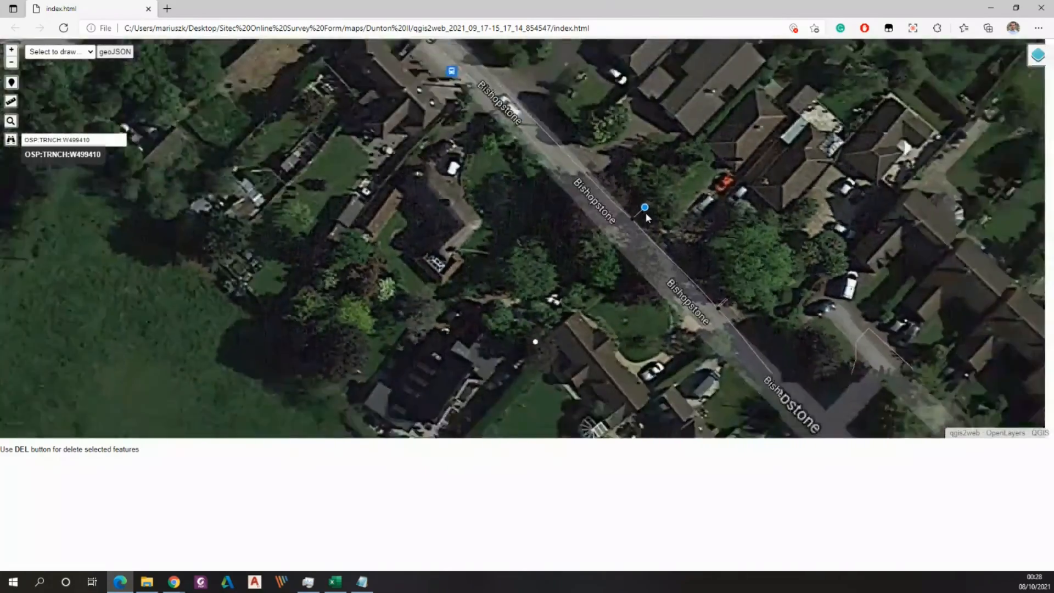
{"action": "scroll", "coordinate": [607, 229], "scroll_direction": "down", "scroll_amount": 5}
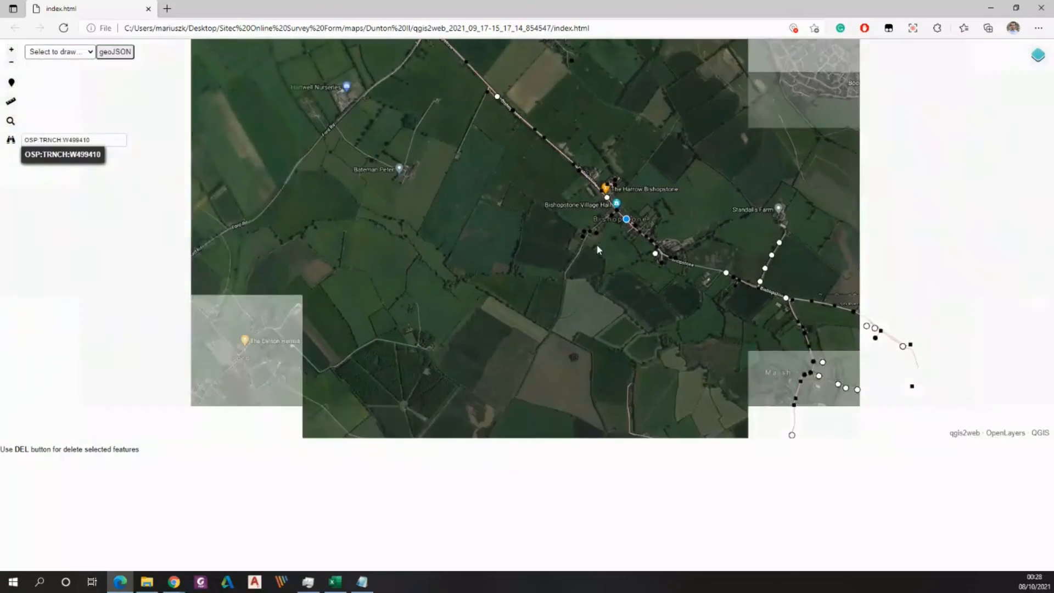